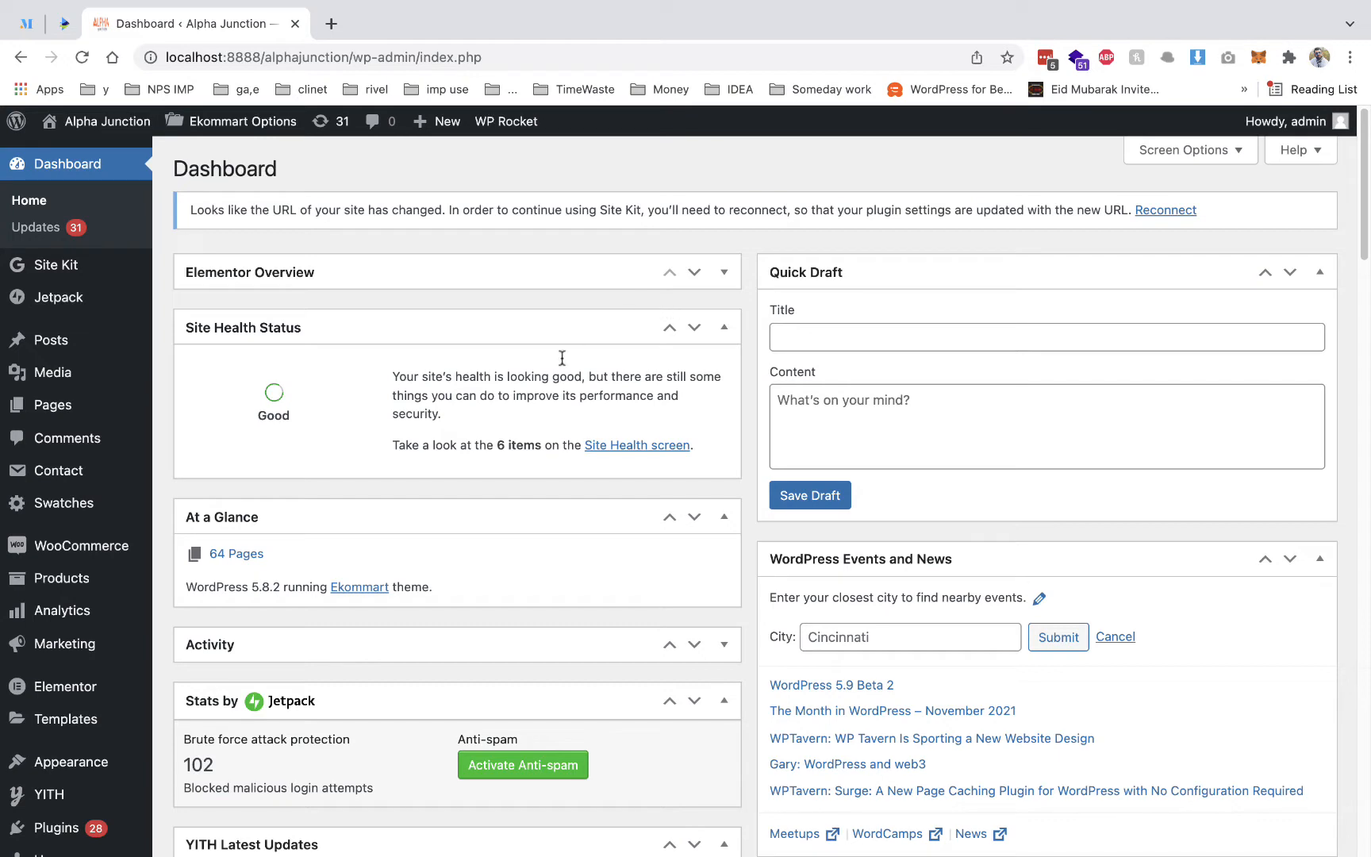
# - Go to the Add New plugins page from the Plugins sidebar menu
pyautogui.moveTo(149, 828)
pyautogui.click(204, 777)
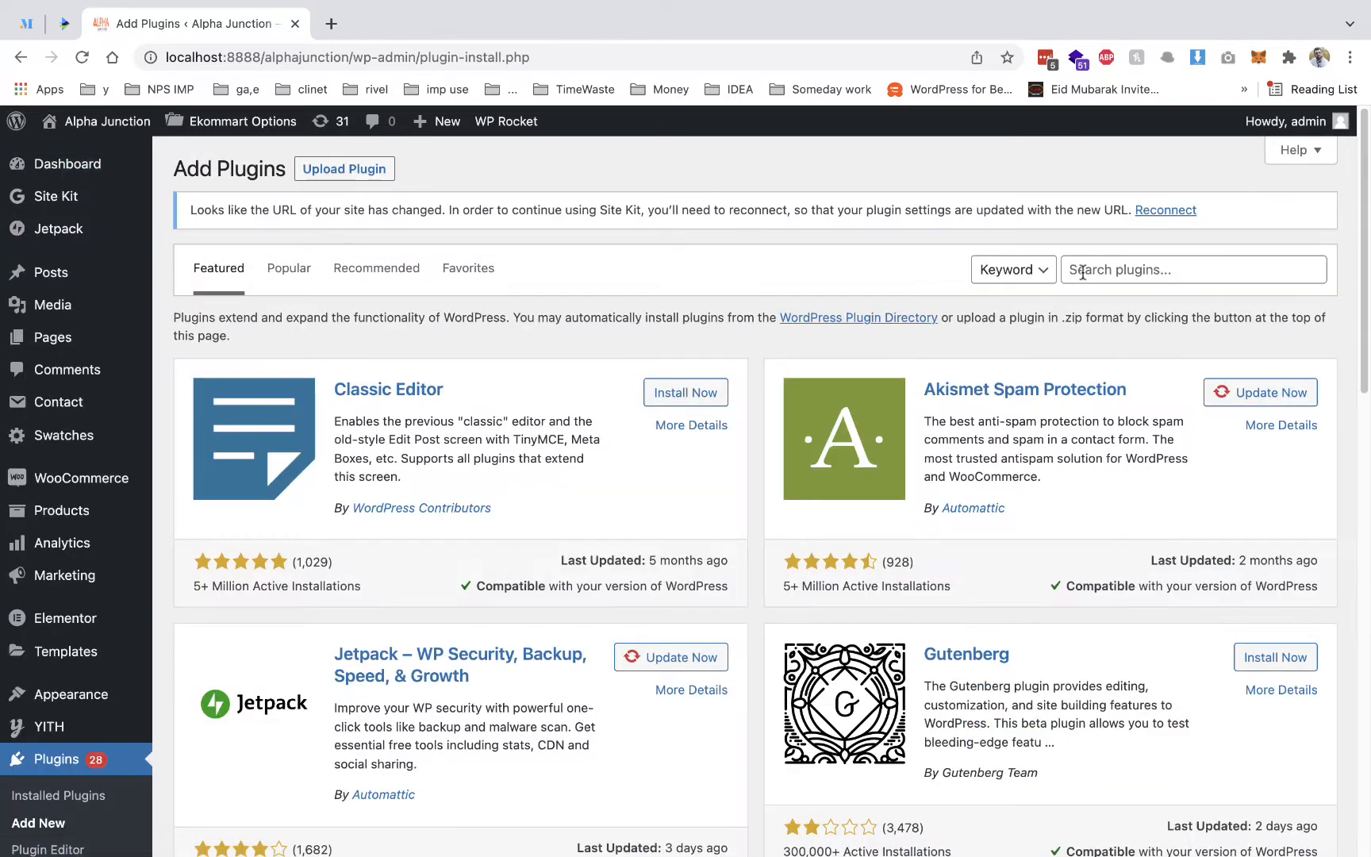
# - Search plugins for 'wp erp', then install and activate WP ERP
pyautogui.click(1095, 268)
pyautogui.write('x')
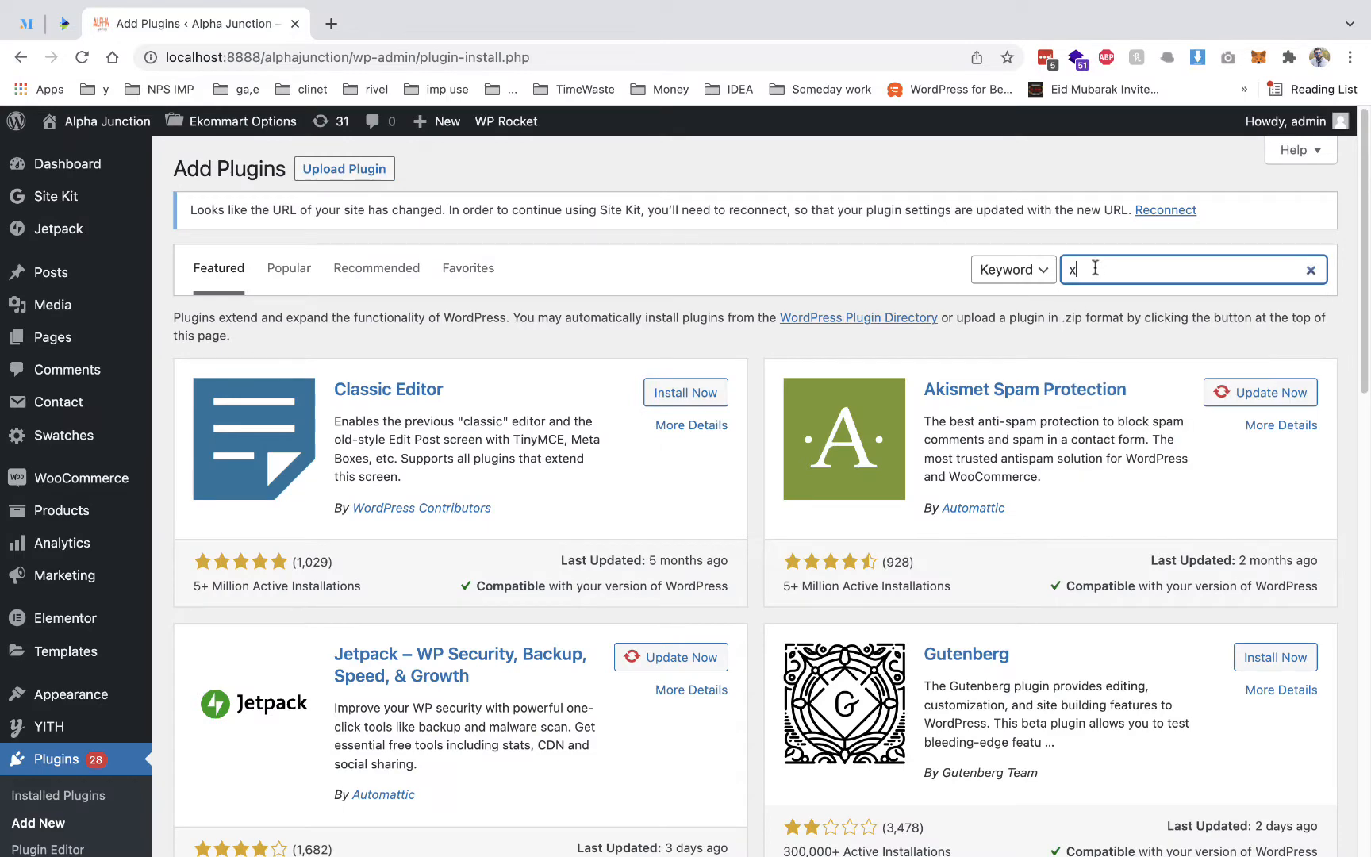
pyautogui.doubleClick(1094, 268)
pyautogui.write('wp erp')
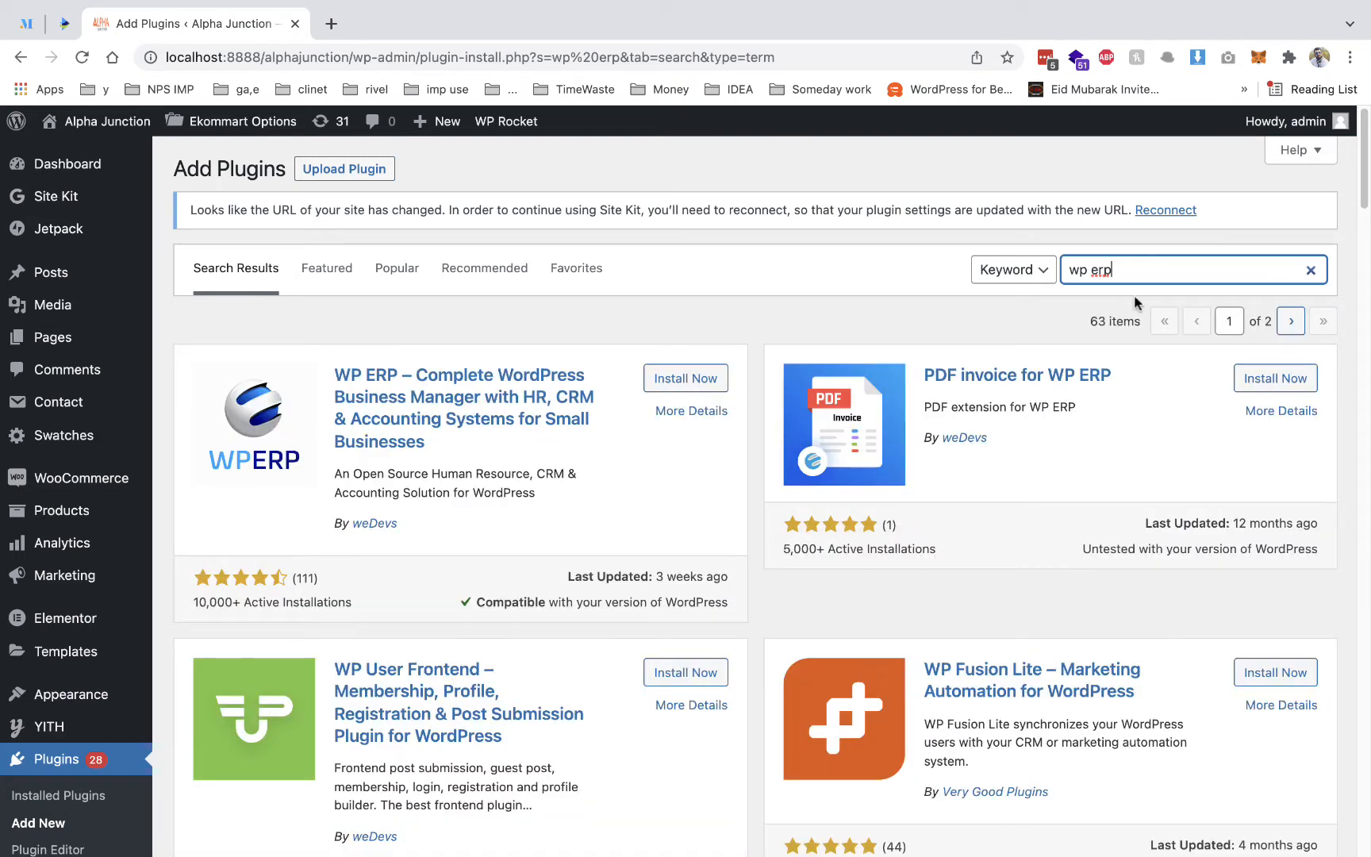
pyautogui.click(710, 378)
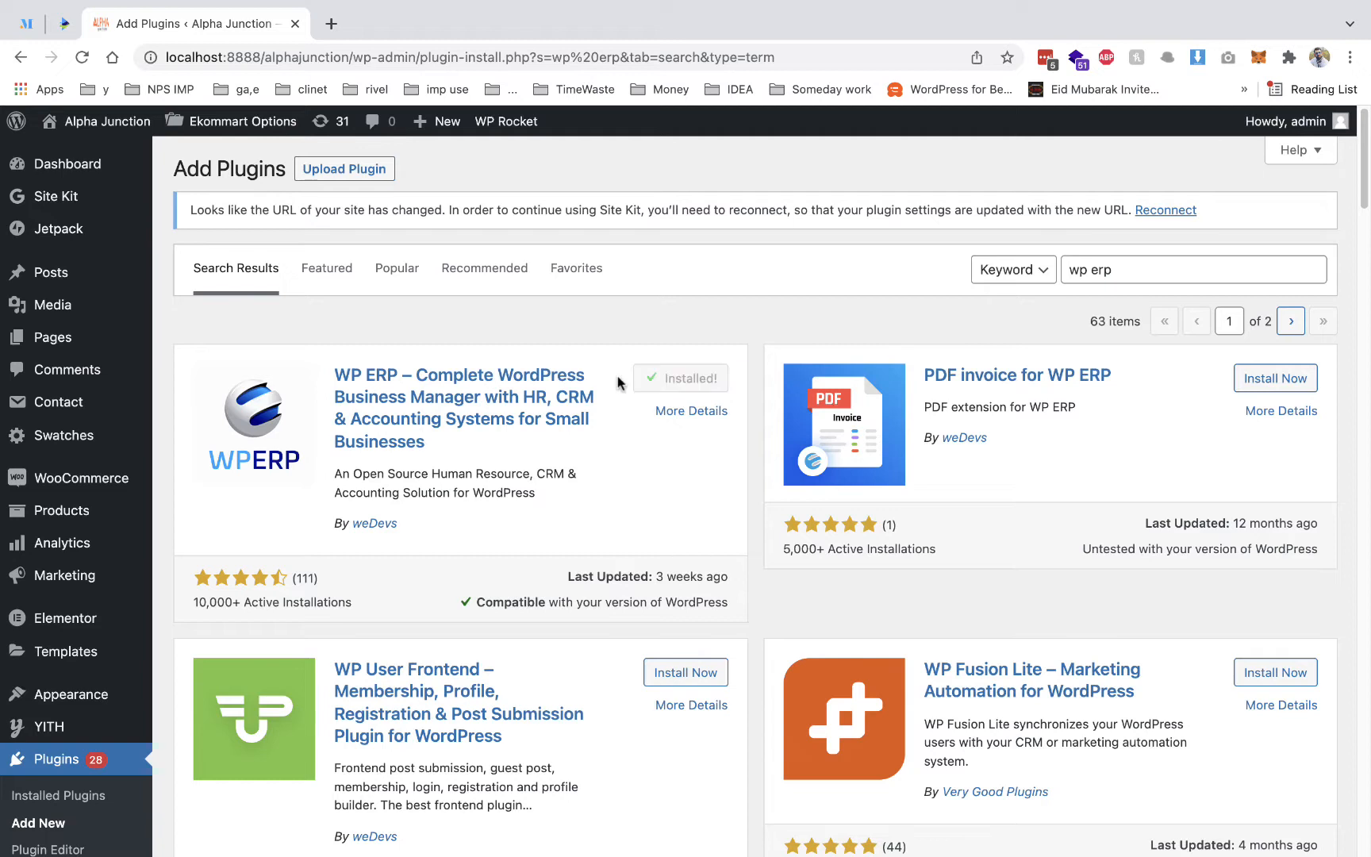
pyautogui.click(704, 380)
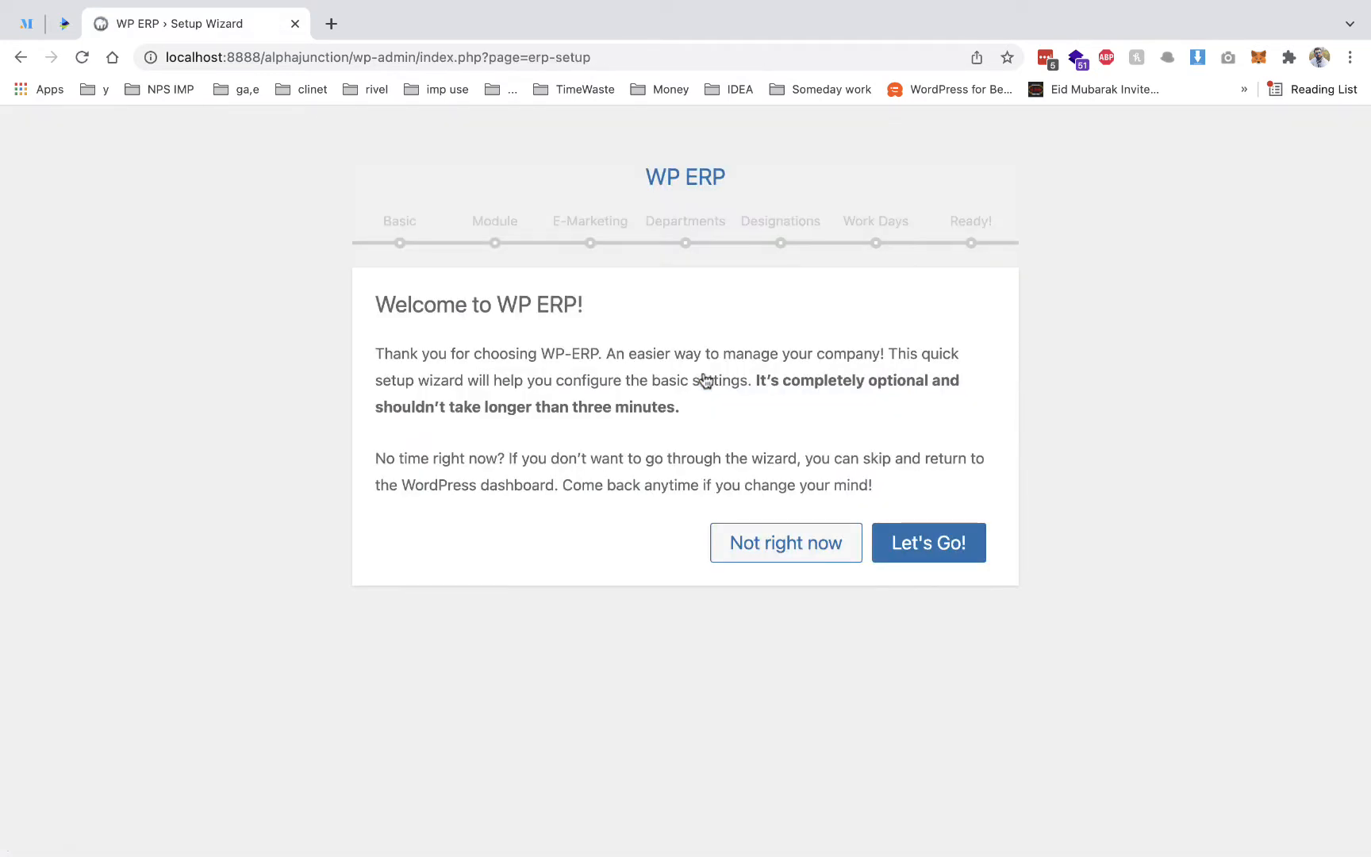
# - Start the WP ERP setup wizard and name the company Demo Company
pyautogui.click(917, 533)
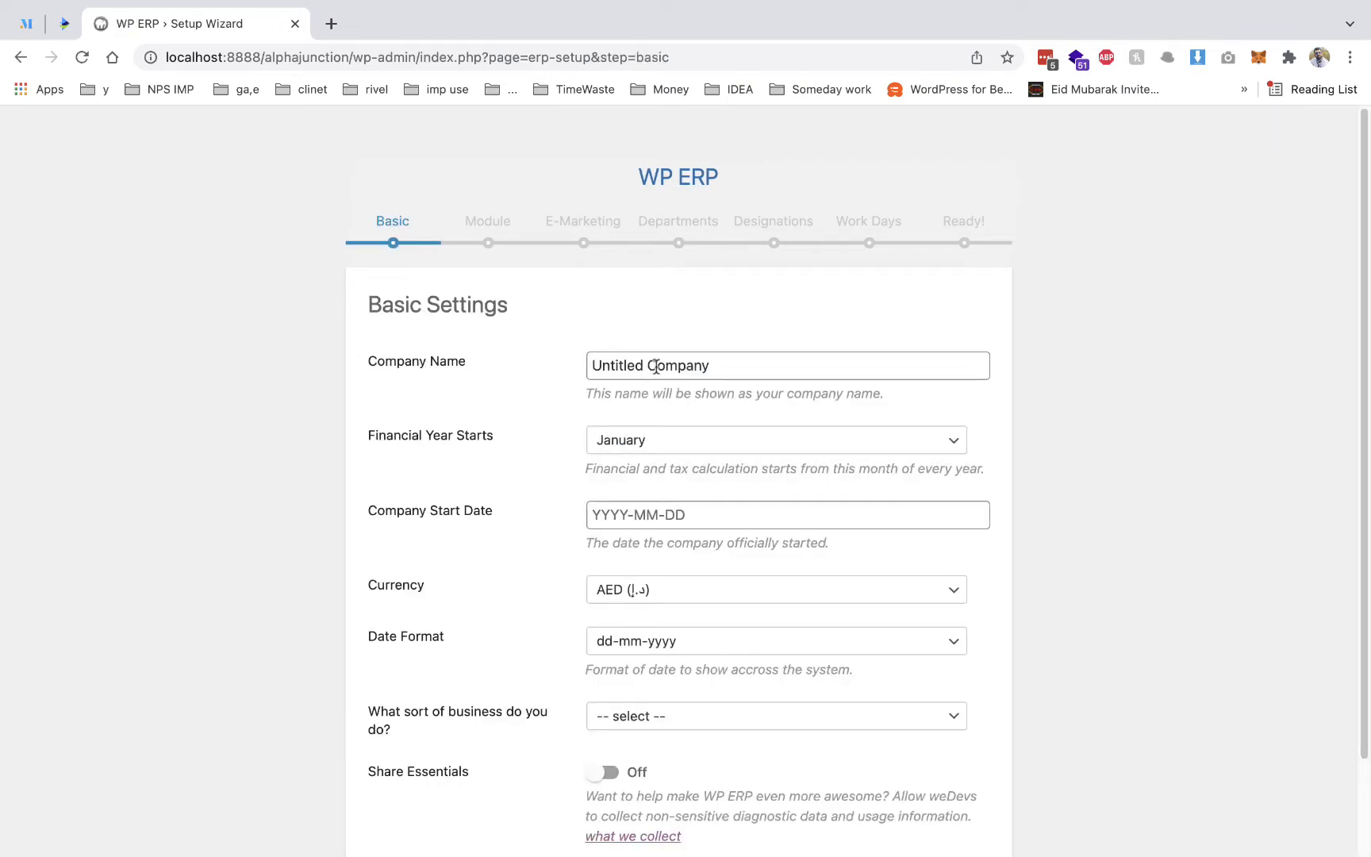
pyautogui.moveTo(638, 365); pyautogui.dragTo(522, 358)
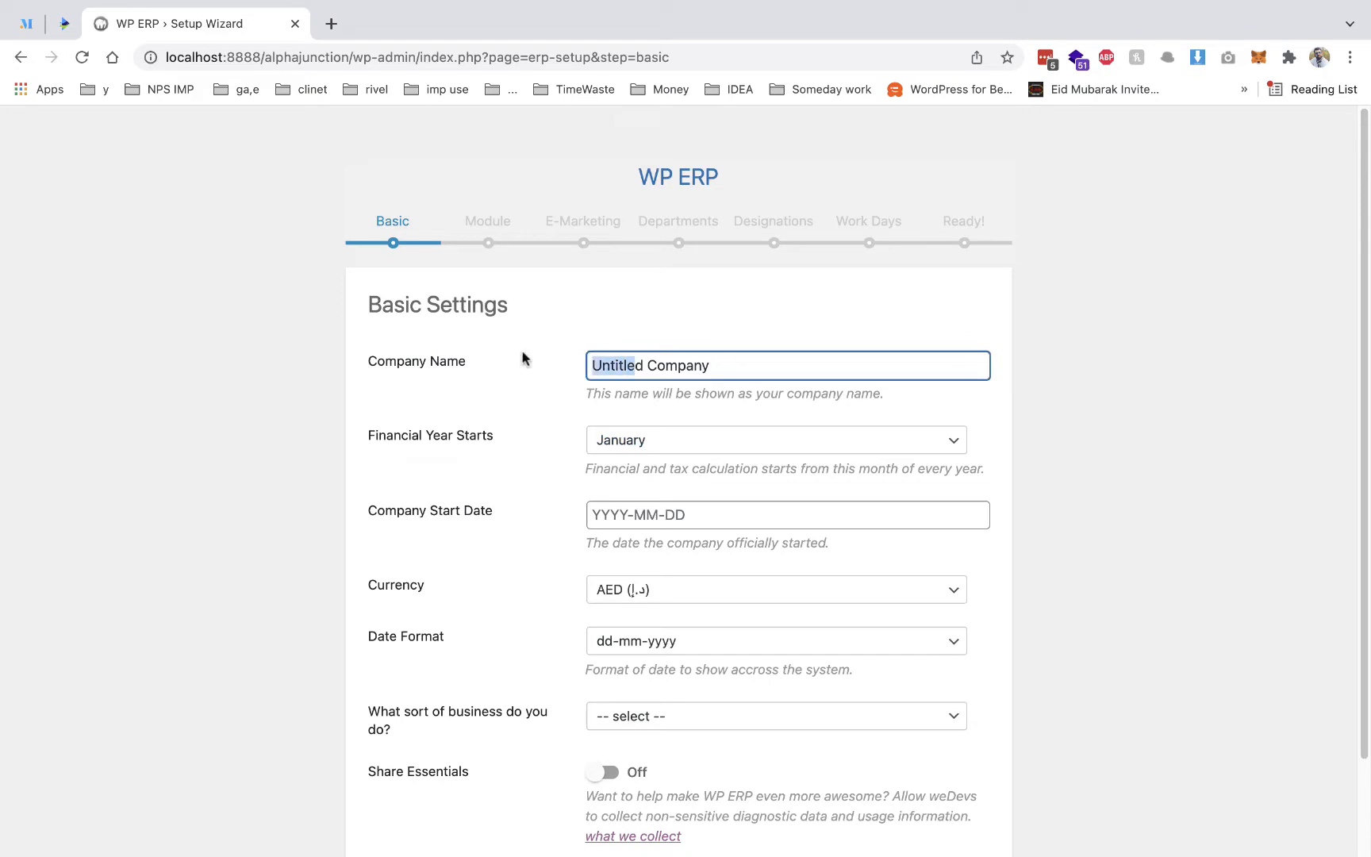
pyautogui.click(509, 424)
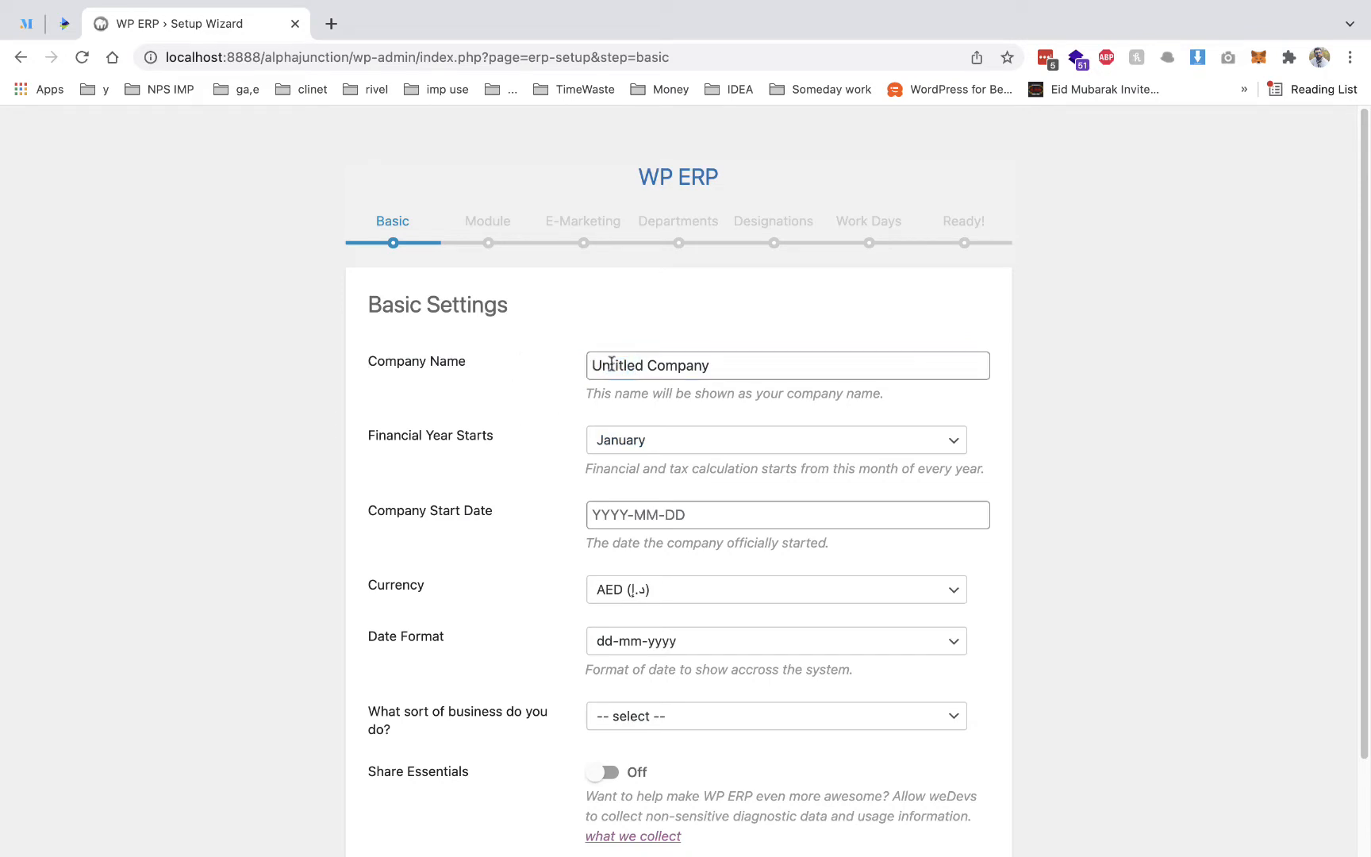
pyautogui.doubleClick(639, 366)
pyautogui.write('Demo')
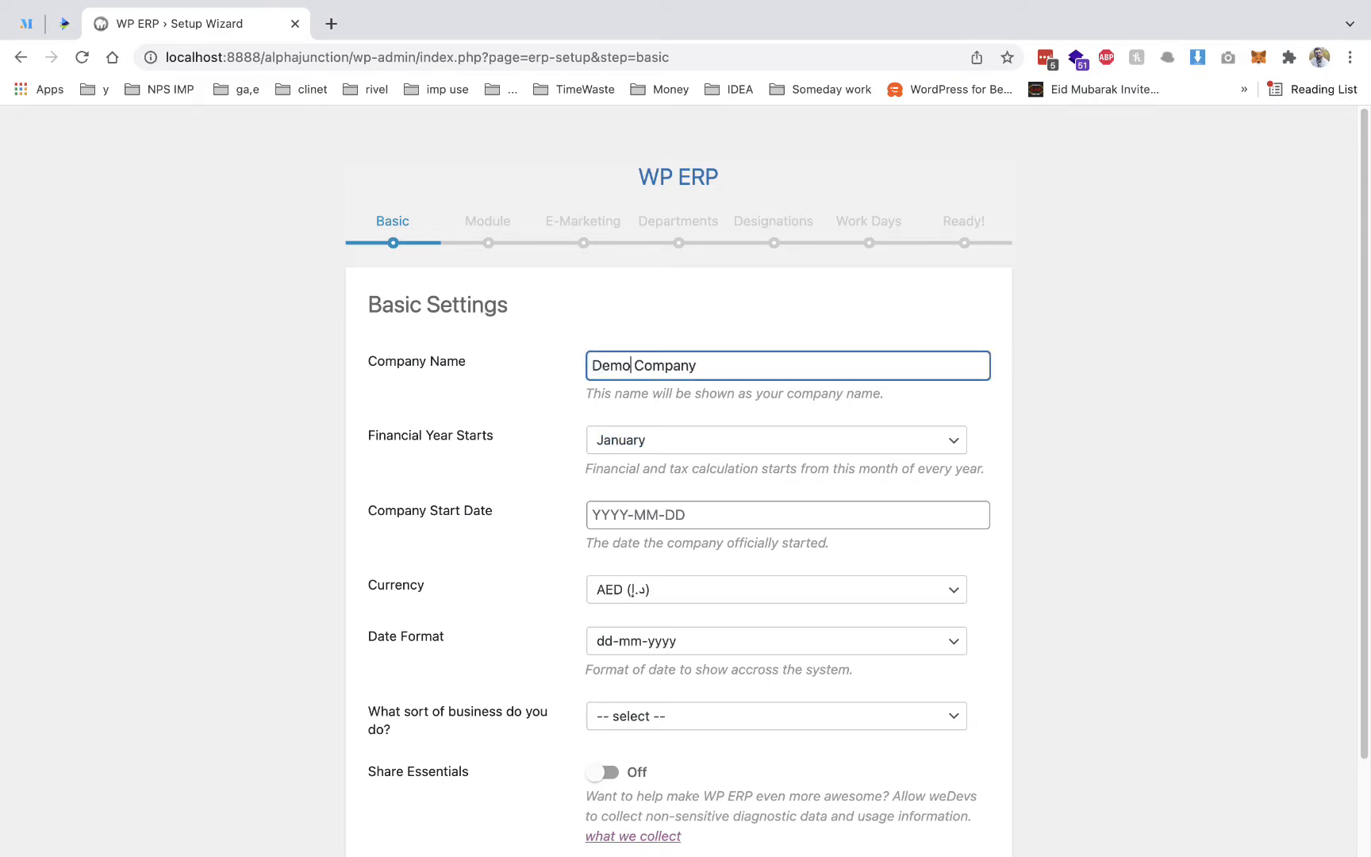
# - Set financial year to April, currency INR, business type Small Business (Other), and continue
pyautogui.click(736, 448)
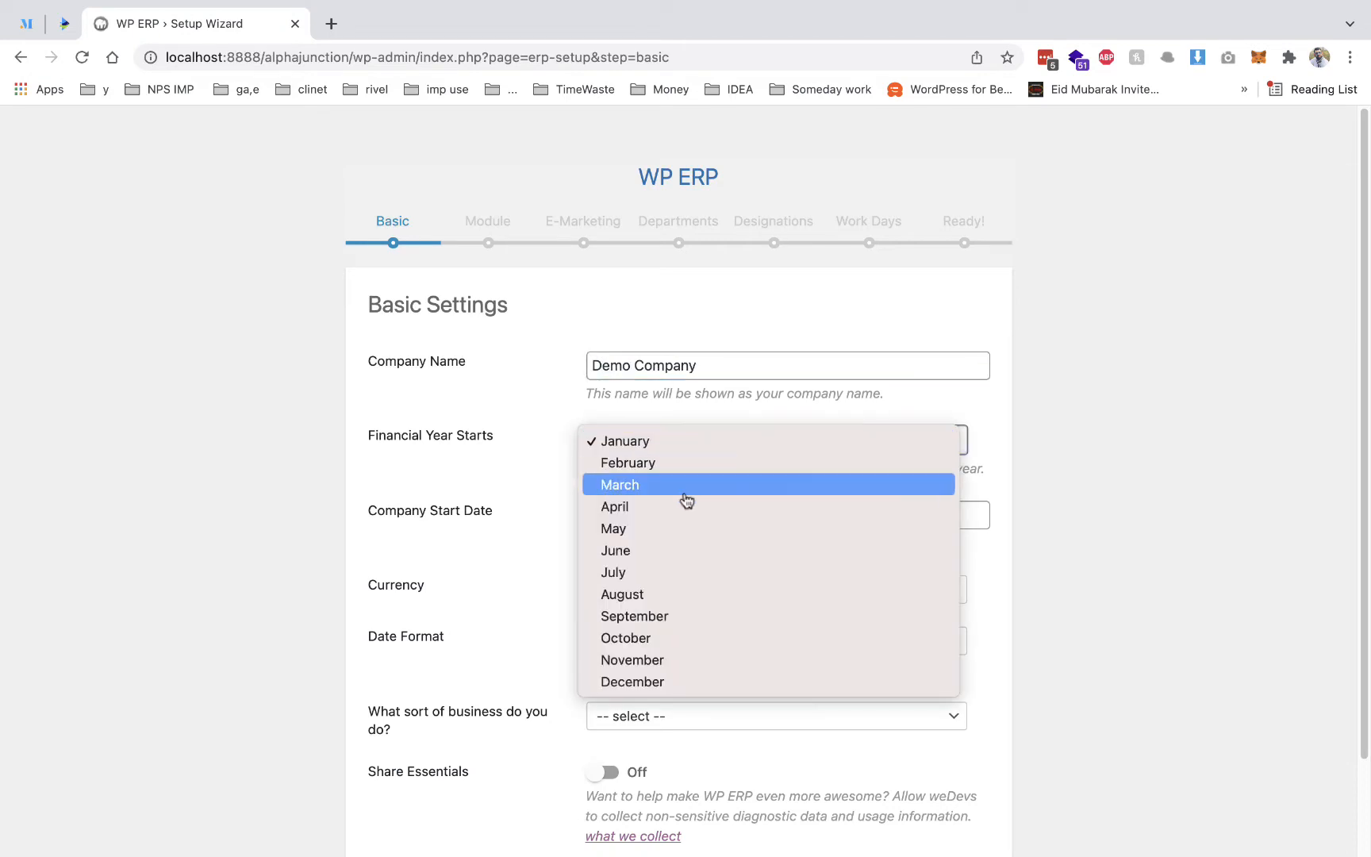
pyautogui.click(602, 506)
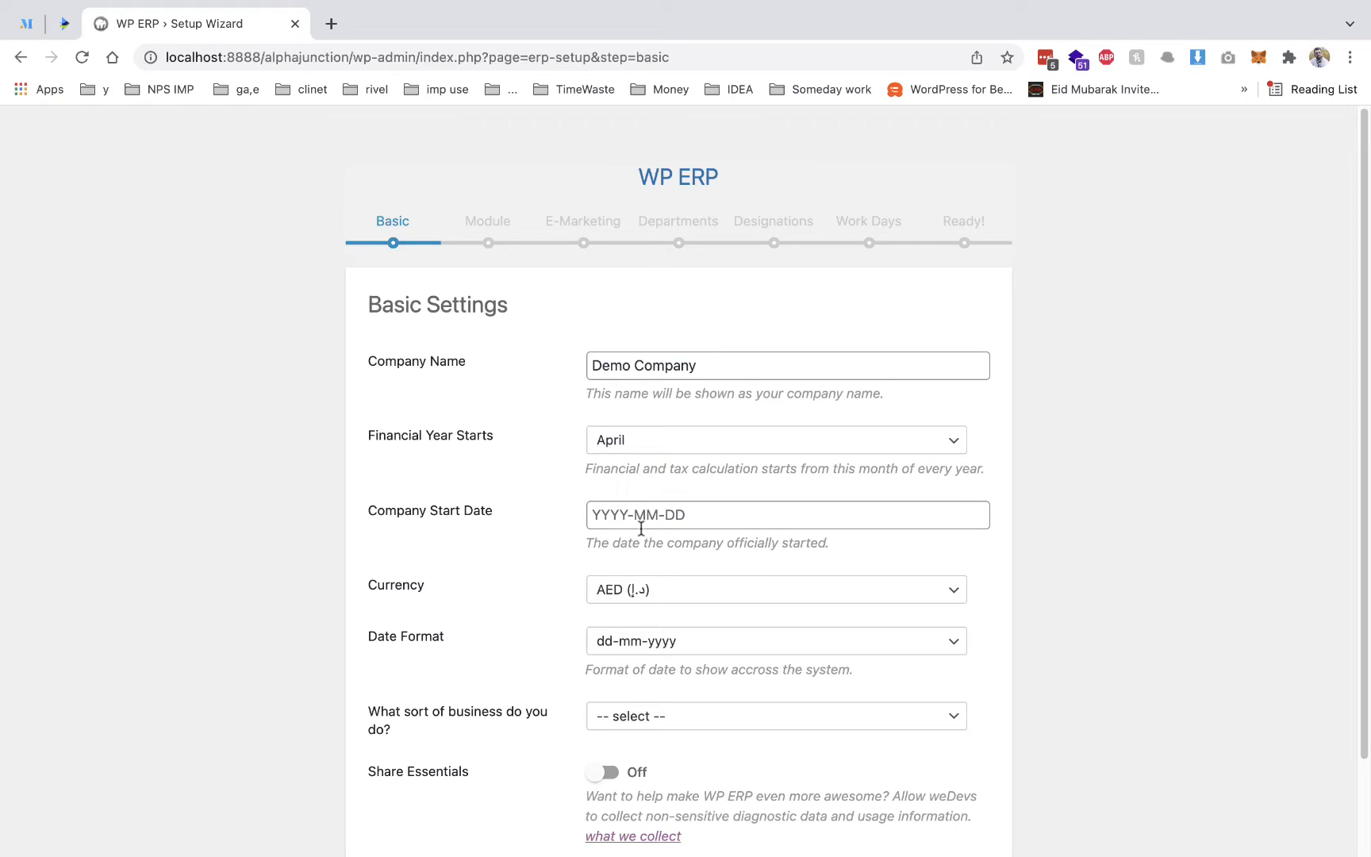
pyautogui.scroll(-3, 642, 516)
pyautogui.click(682, 484)
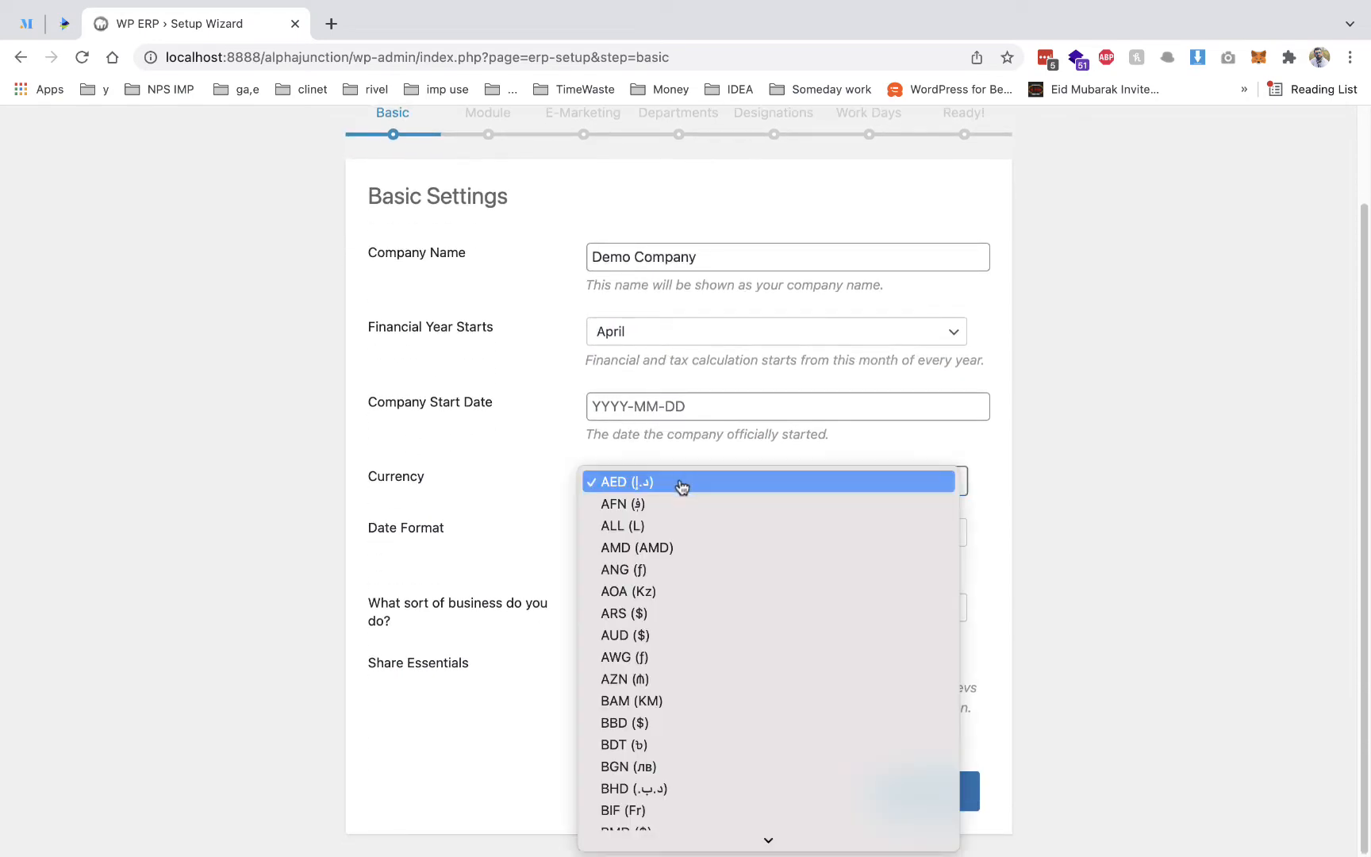
pyautogui.write('inr')
pyautogui.press('Return')
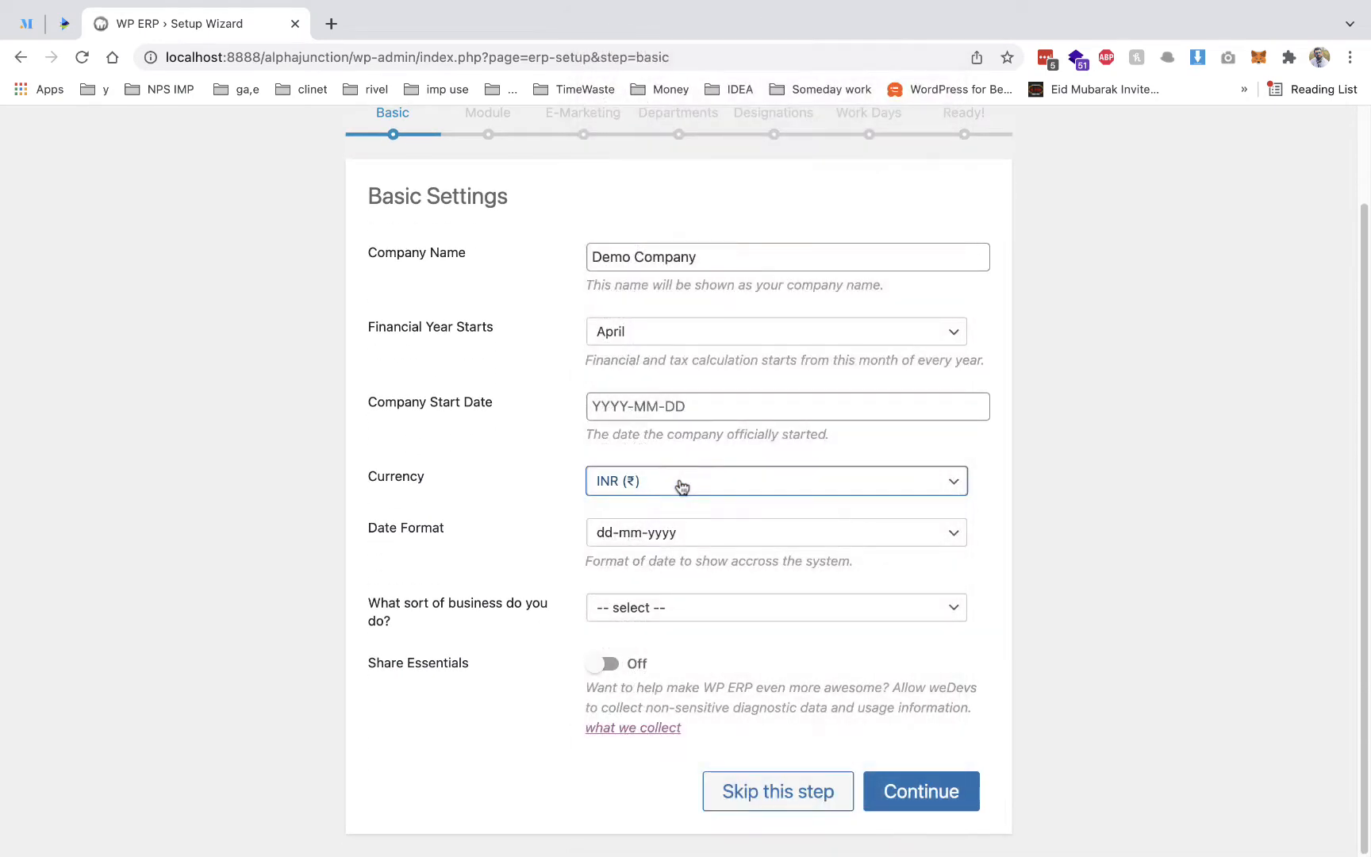
pyautogui.click(660, 614)
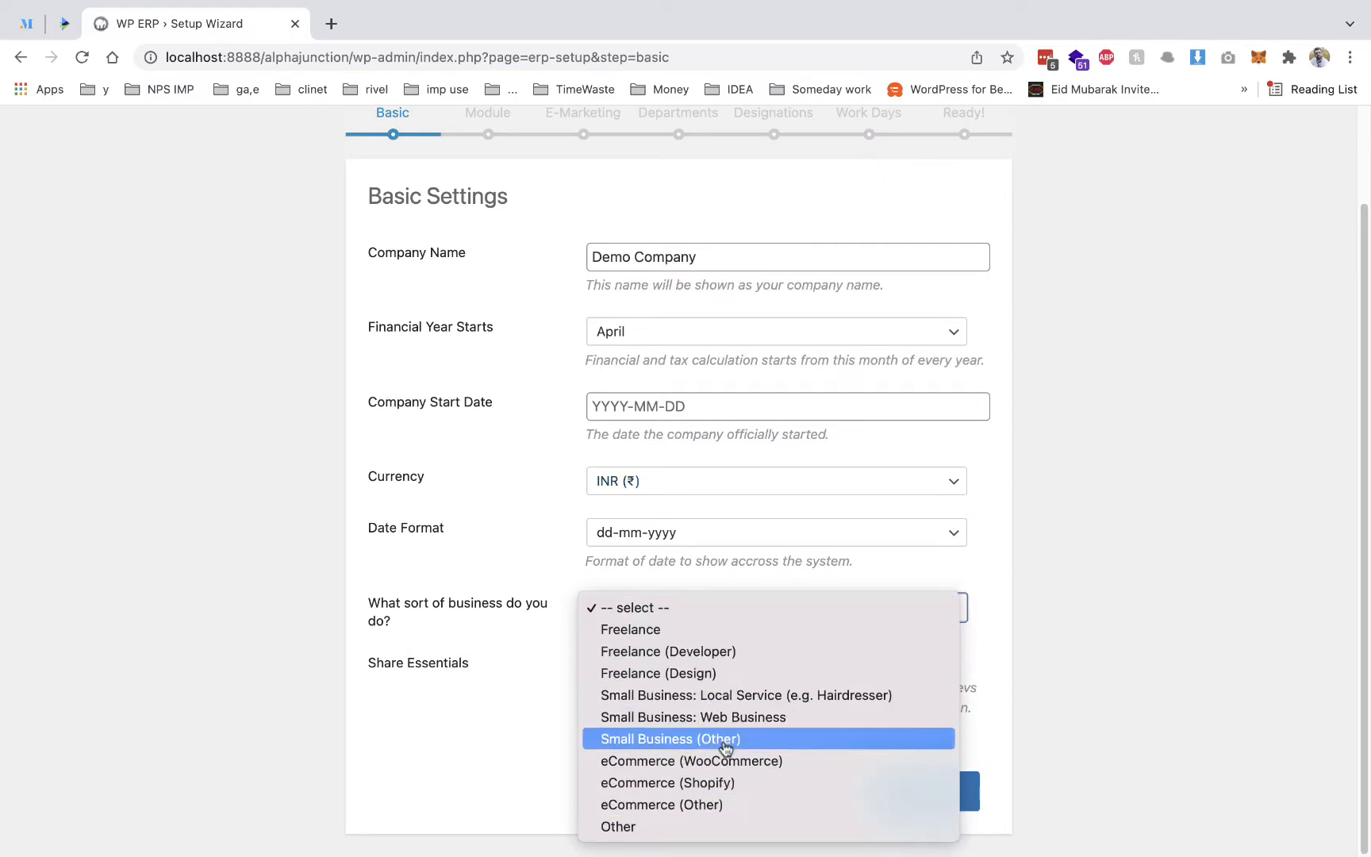
pyautogui.click(725, 746)
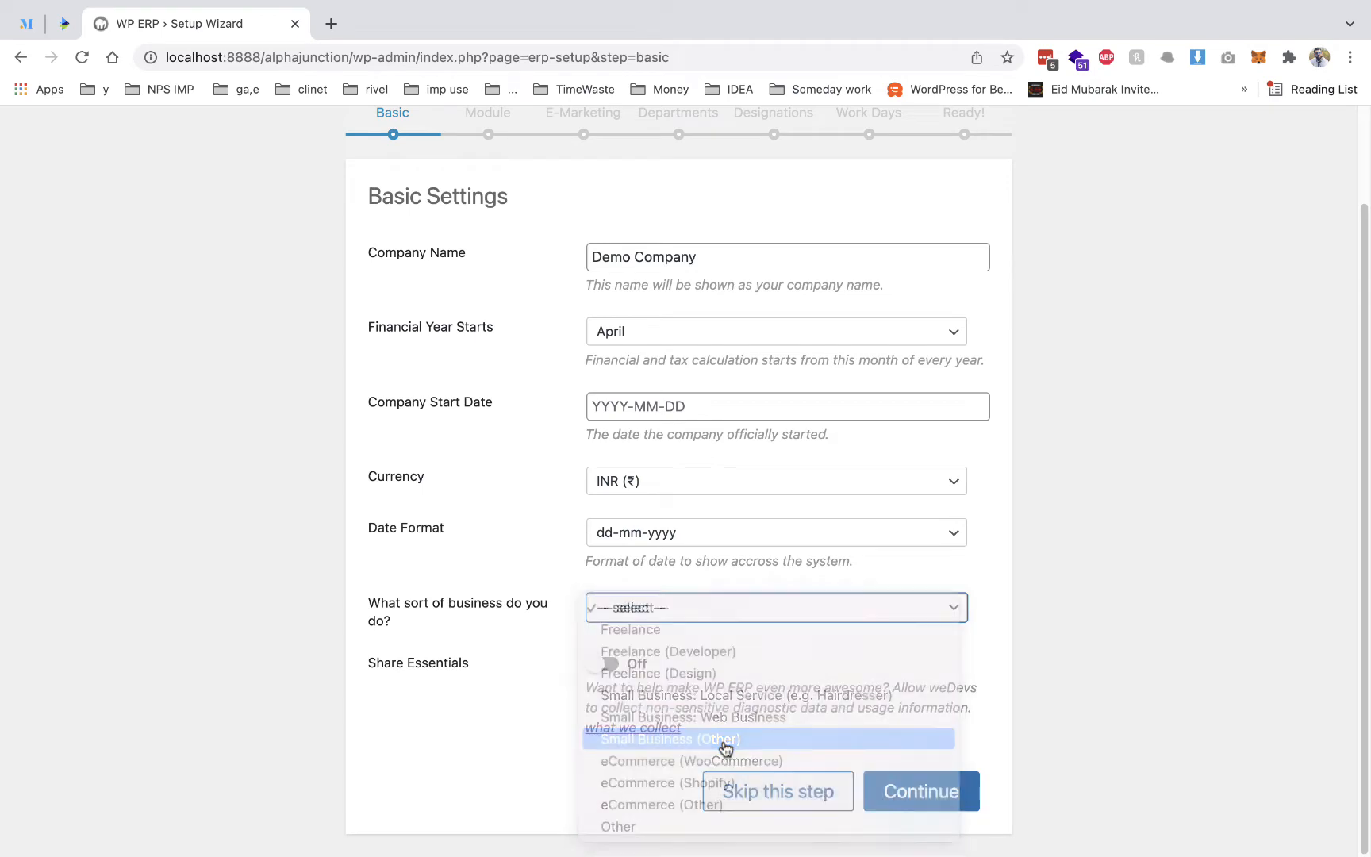
pyautogui.click(910, 798)
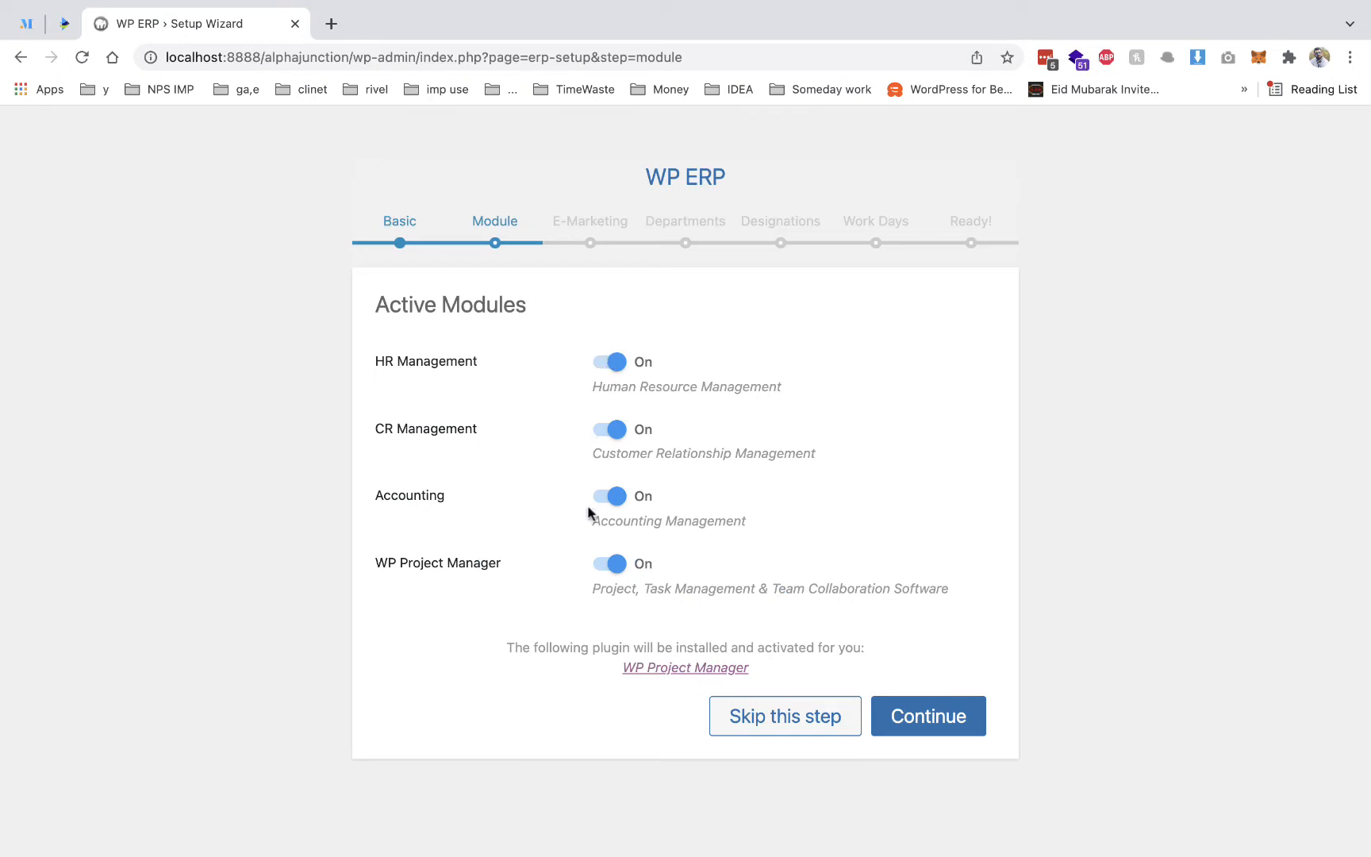
# - Keep all four modules enabled and continue past Active Modules
pyautogui.moveTo(593, 444); pyautogui.dragTo(835, 461)
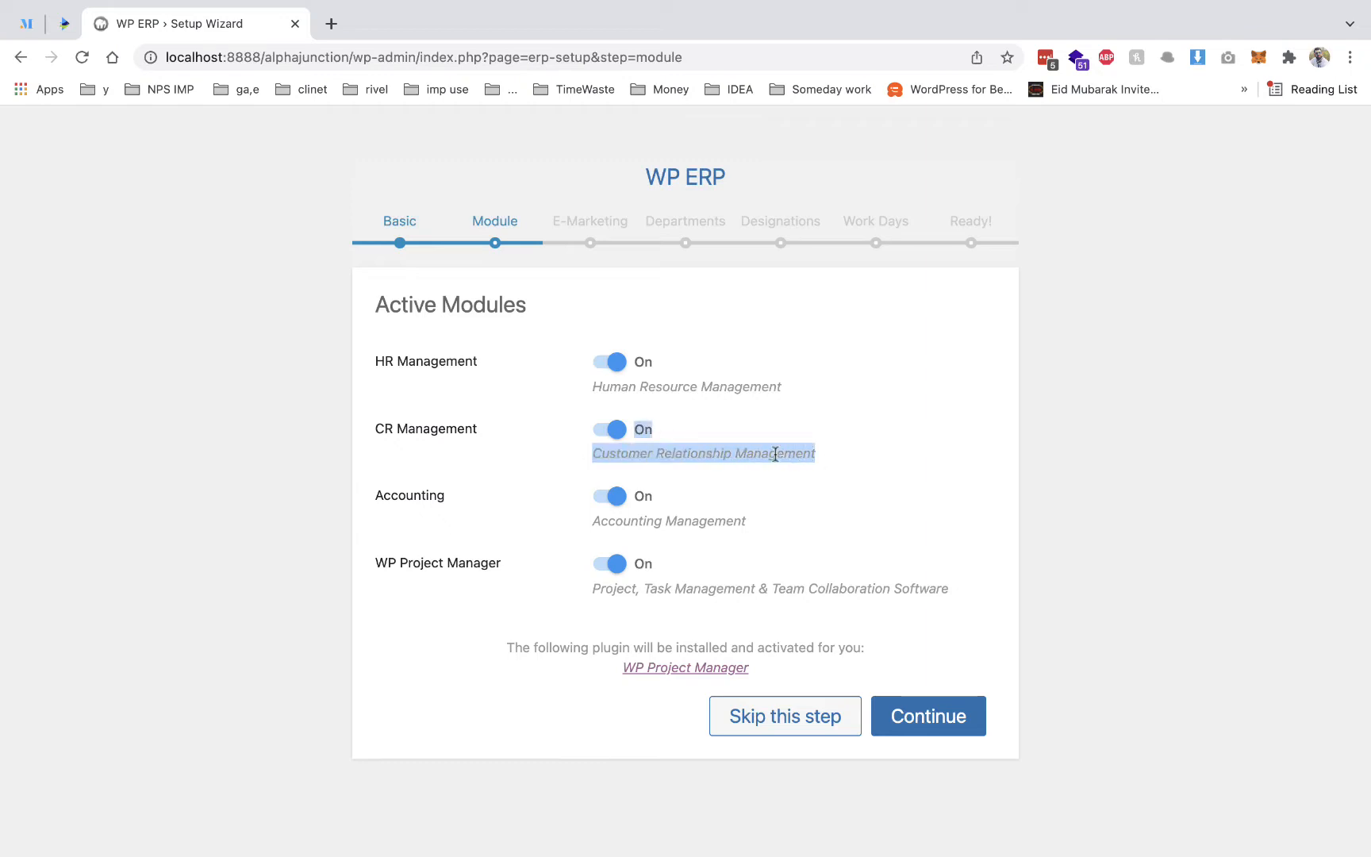
pyautogui.moveTo(594, 512); pyautogui.dragTo(733, 523)
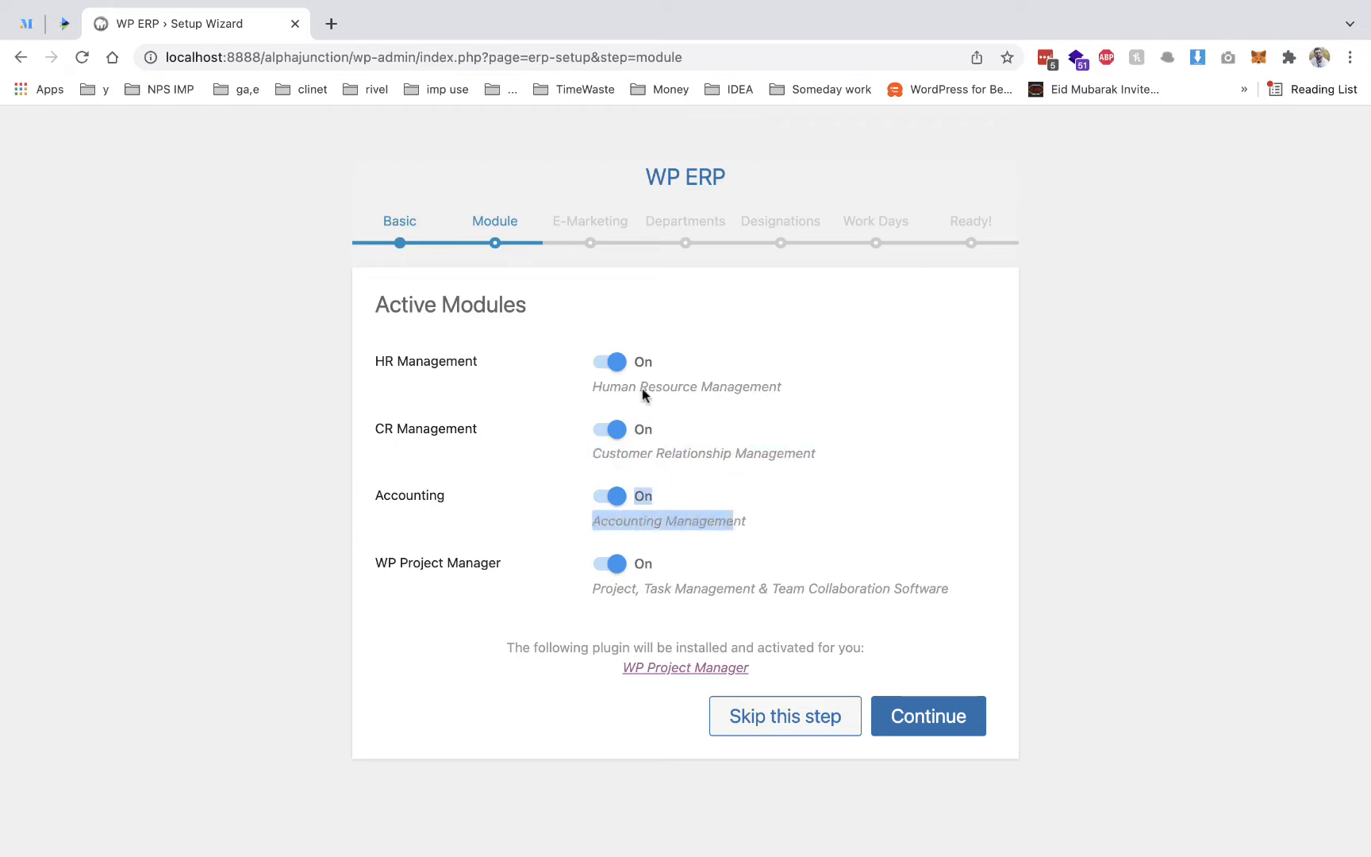
pyautogui.click(660, 576)
pyautogui.click(608, 567)
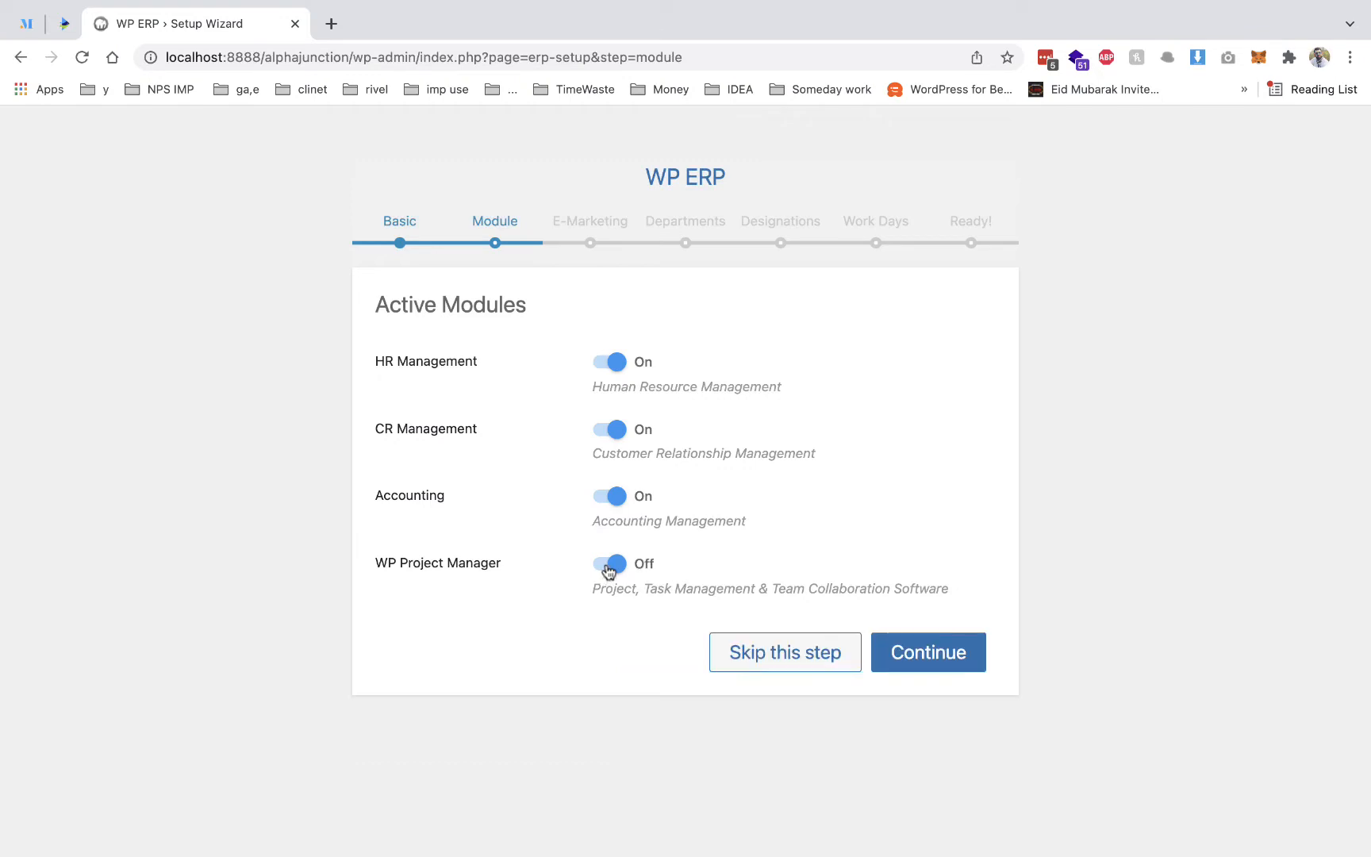
pyautogui.click(608, 566)
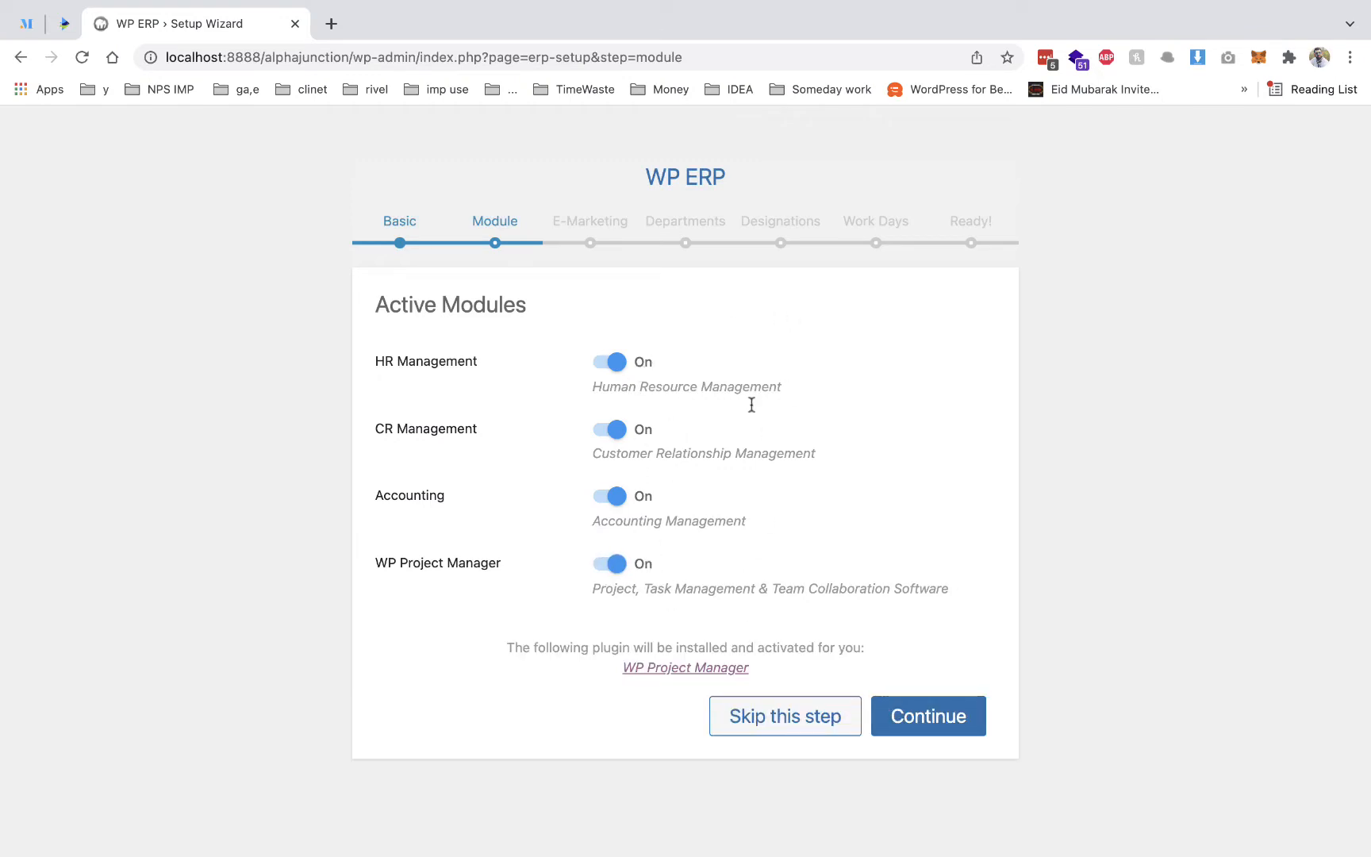
pyautogui.click(899, 698)
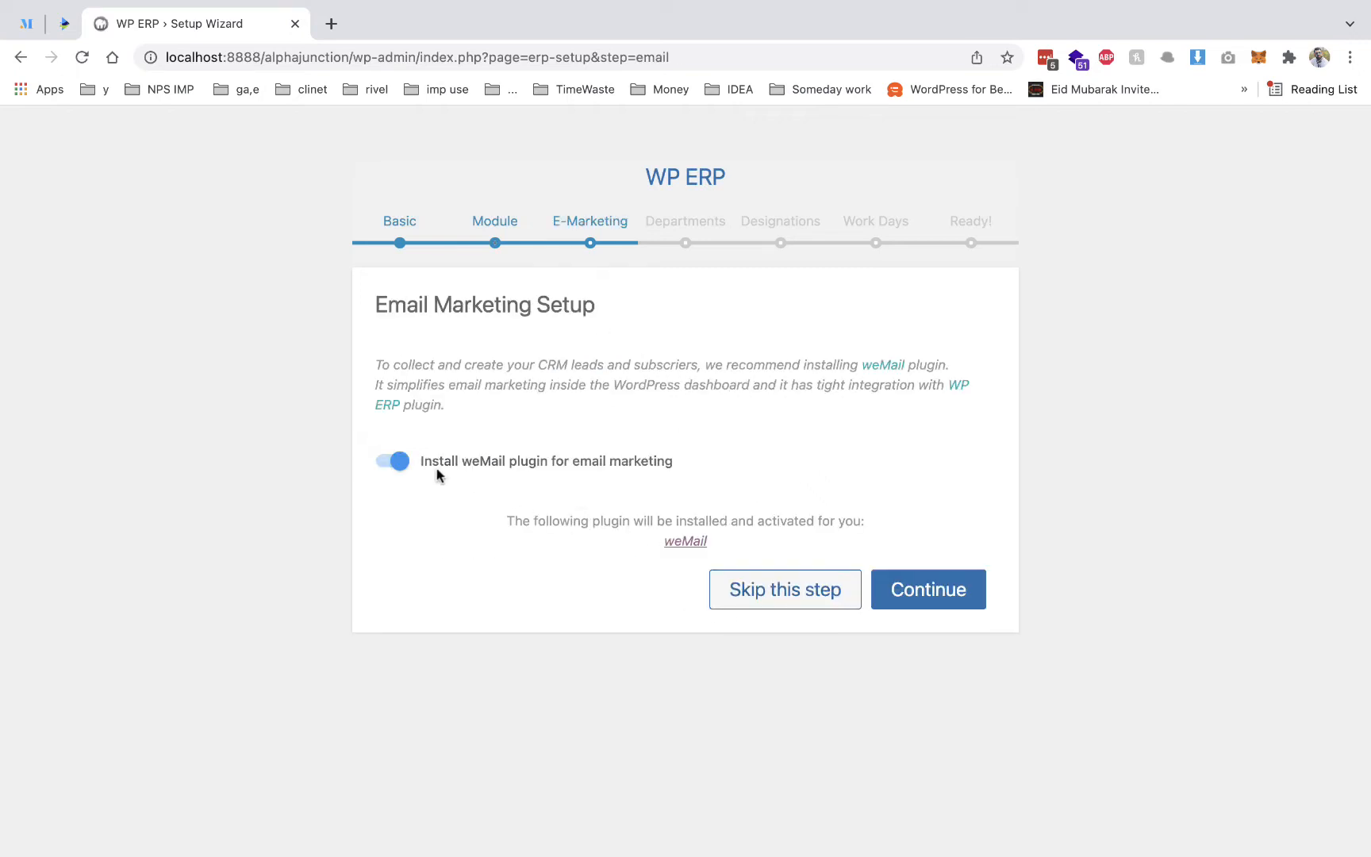
# - Decline the weMail install and skip the email marketing step
pyautogui.moveTo(472, 474); pyautogui.dragTo(652, 480)
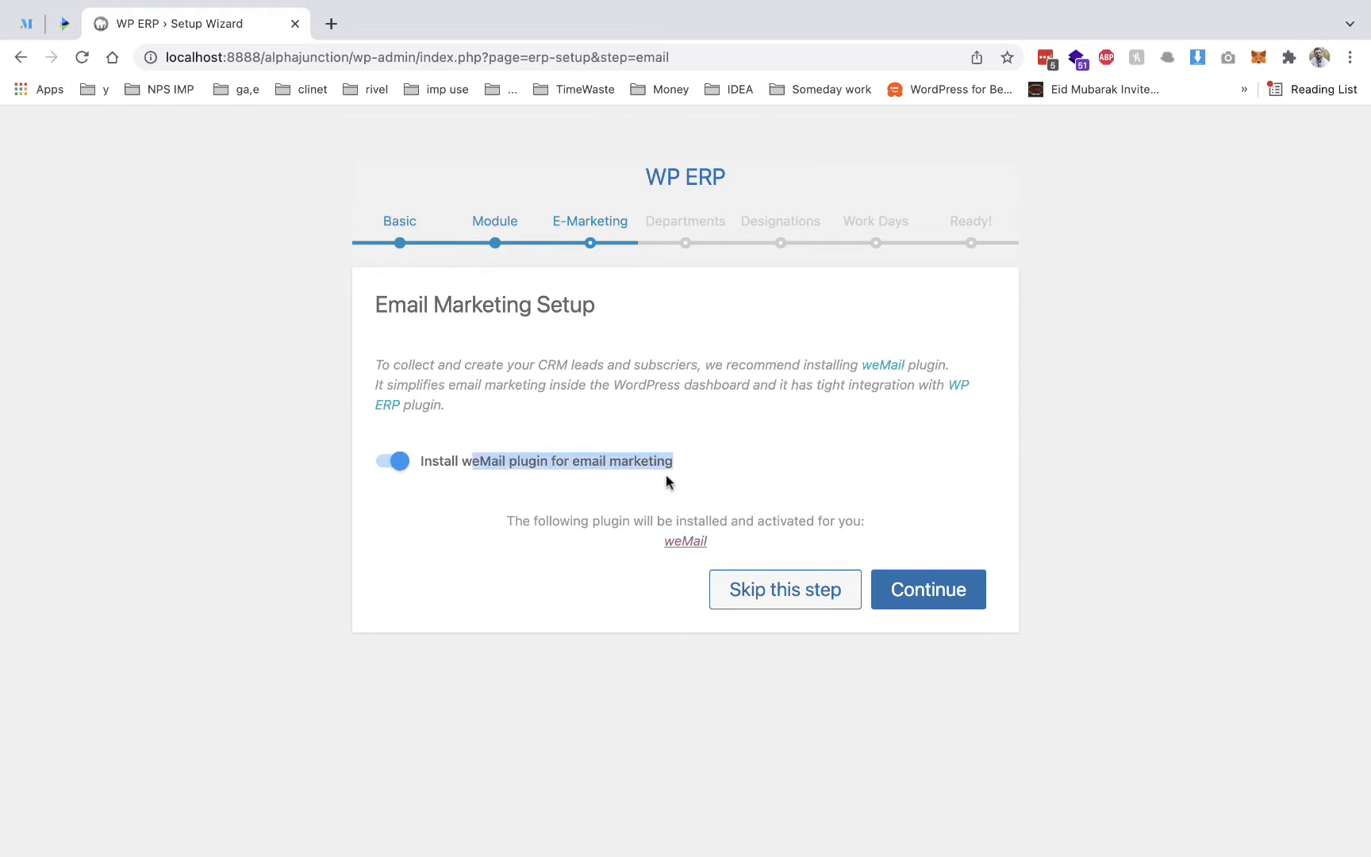
pyautogui.click(401, 460)
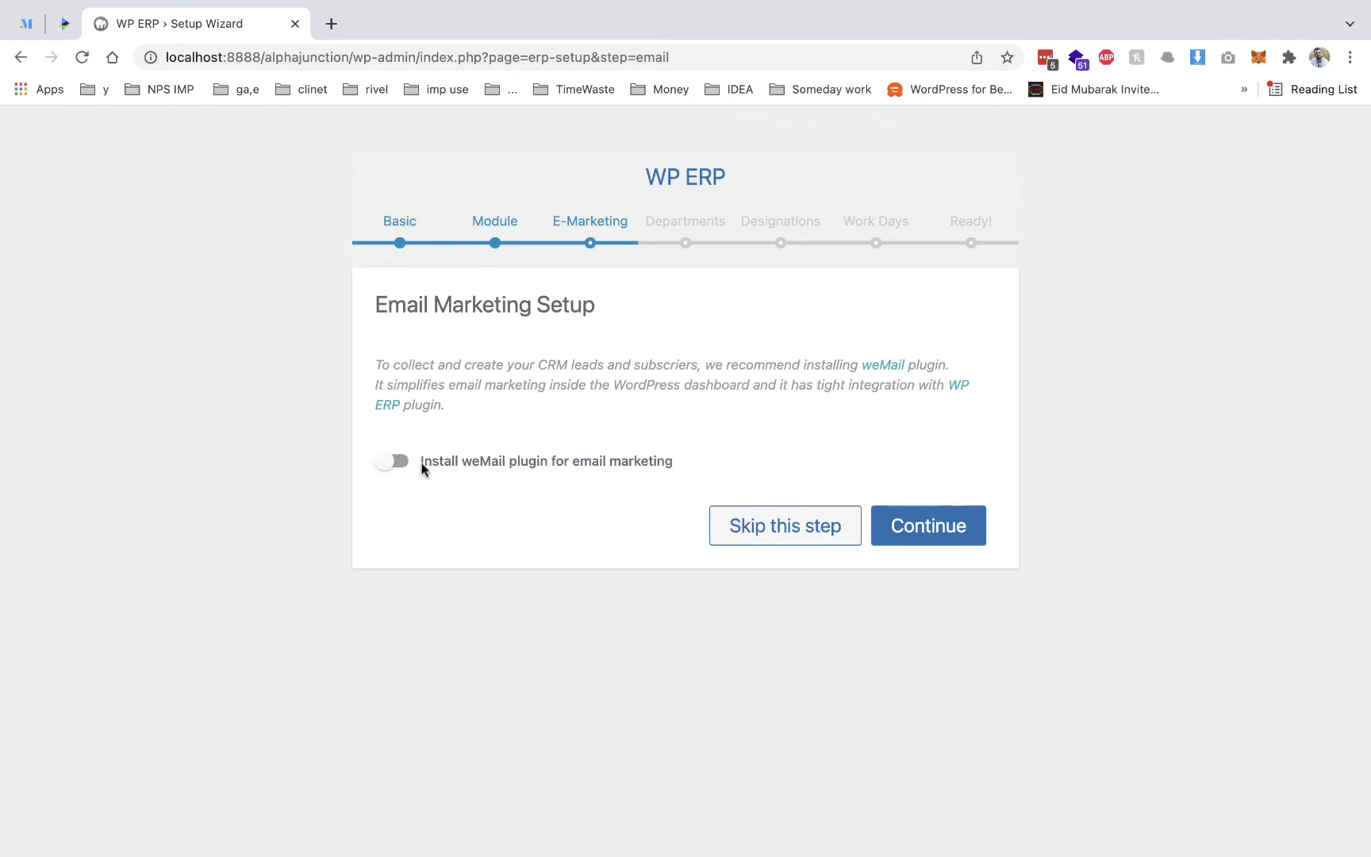
pyautogui.click(764, 527)
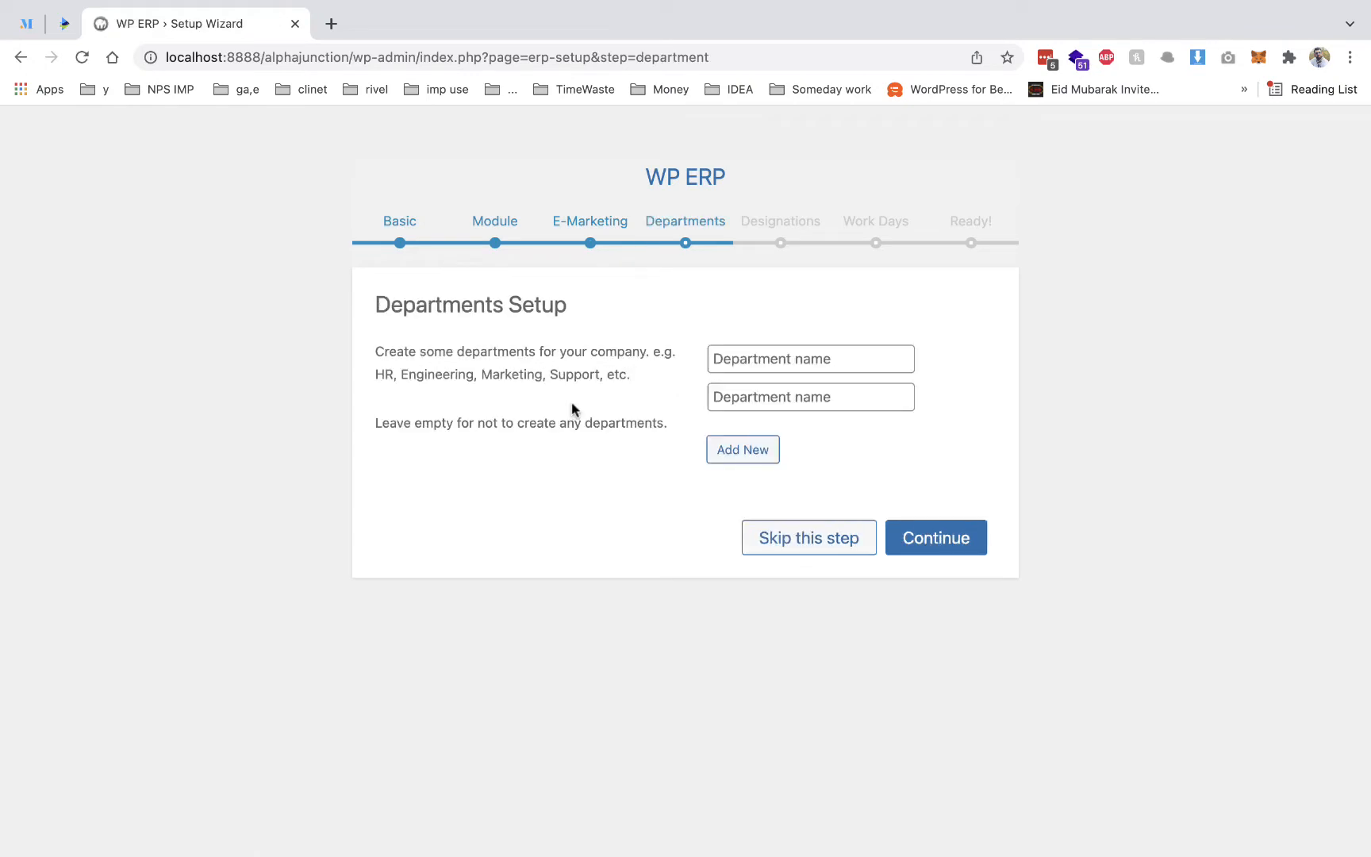
# - Enter 'Sales' in both department fields and save the departments
pyautogui.click(762, 363)
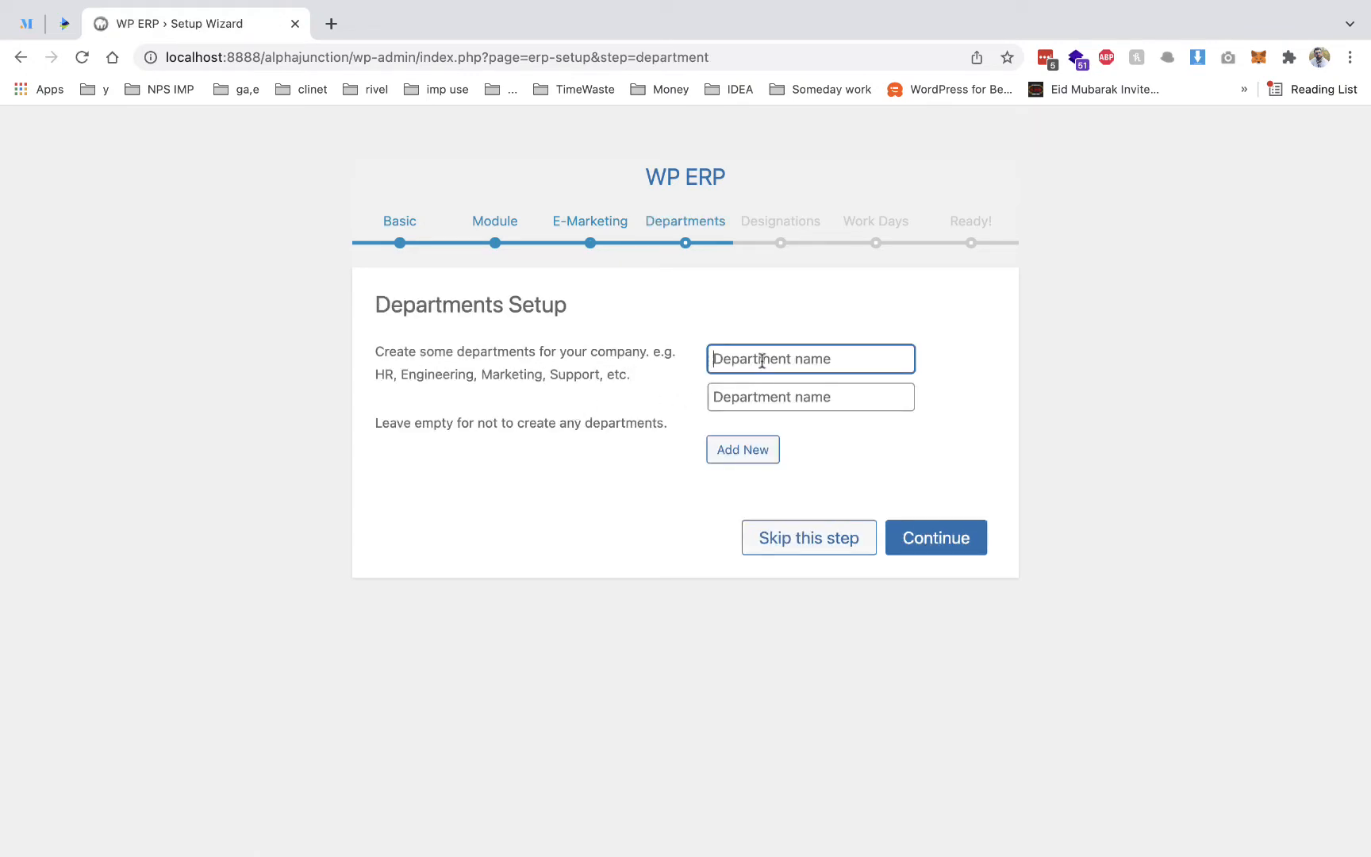
pyautogui.write('Sales')
pyautogui.doubleClick(756, 359)
pyautogui.press('super+c')
pyautogui.click(766, 388)
pyautogui.press('super+v')
pyautogui.click(923, 542)
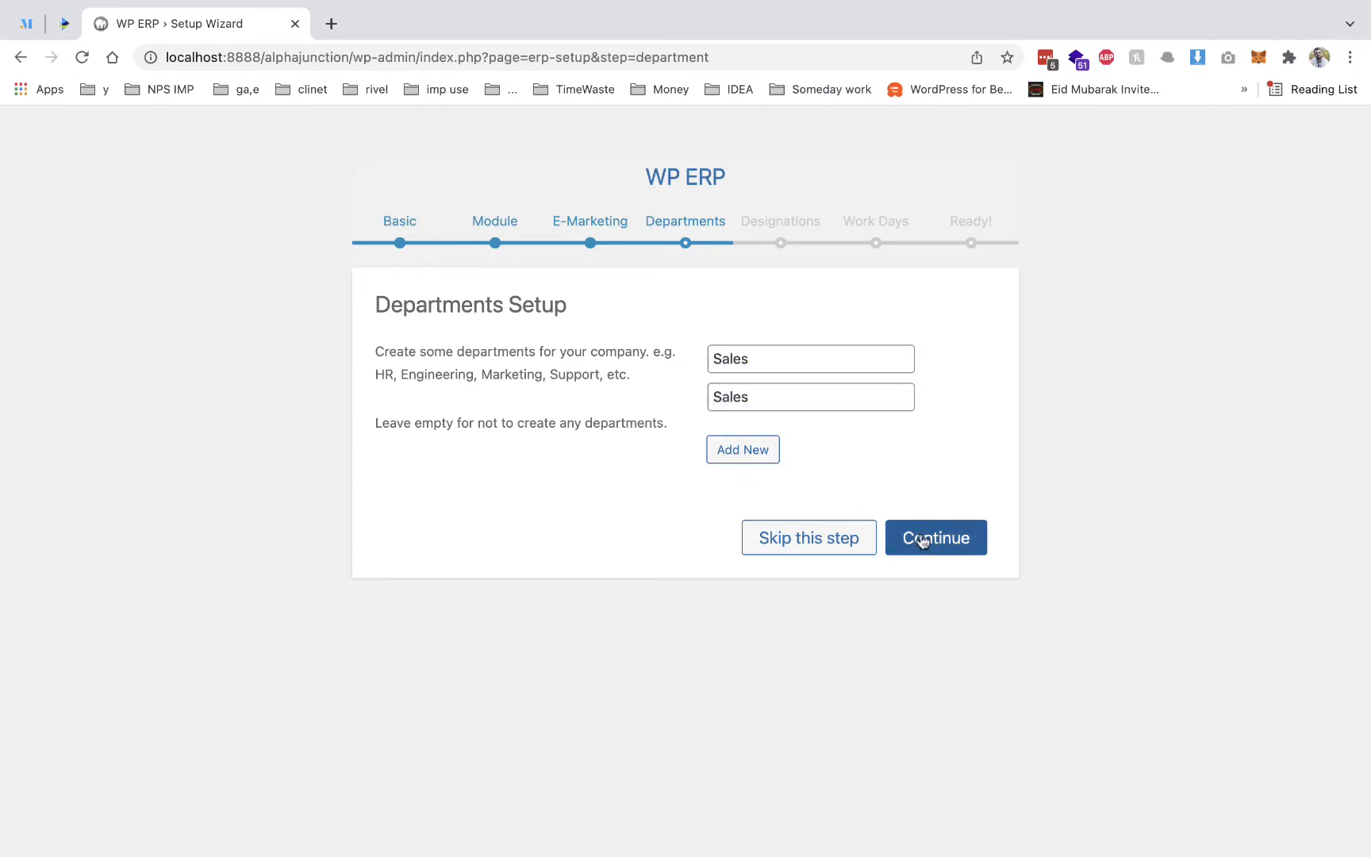
pyautogui.click(922, 542)
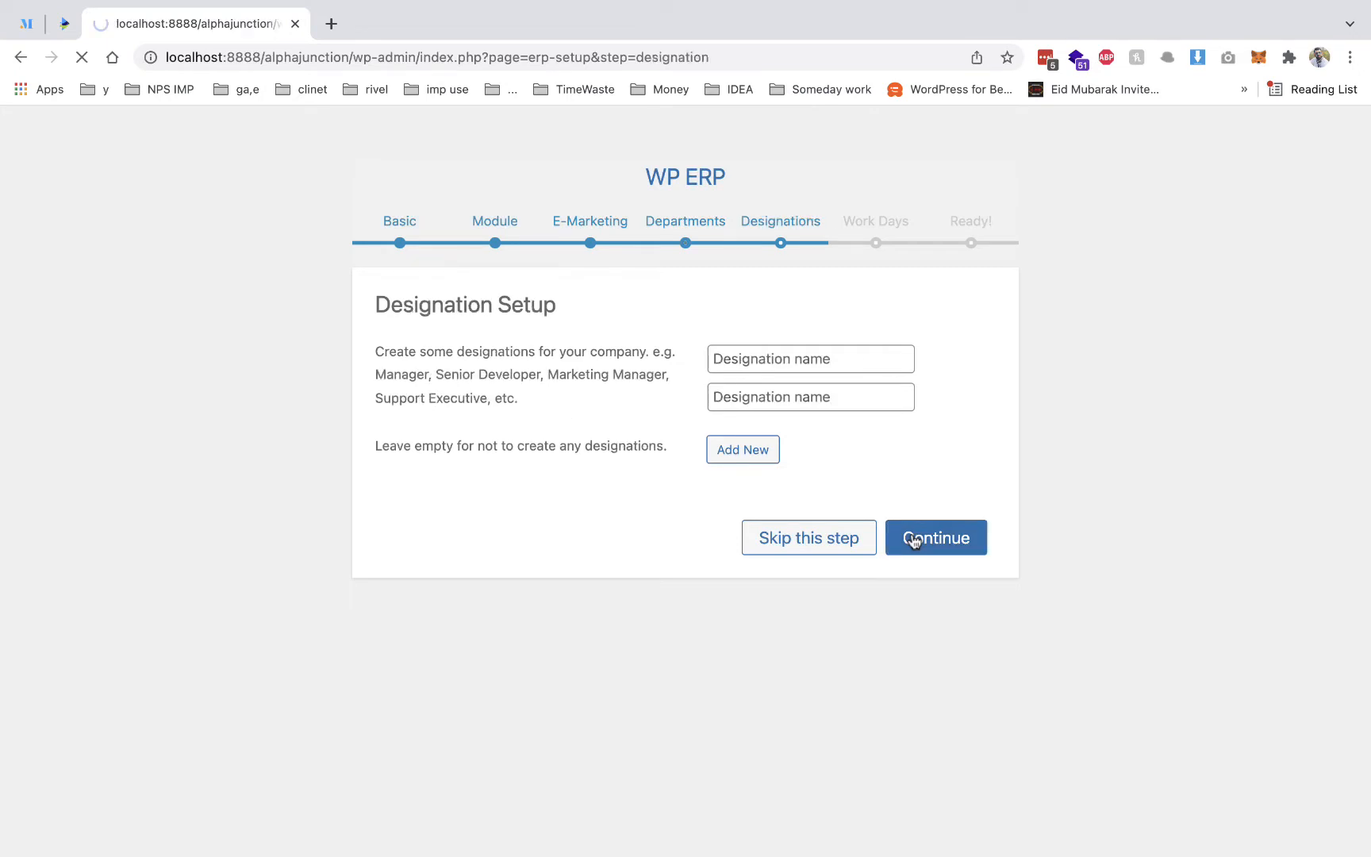
# - Enter 'sales person' in both designation fields and continue
pyautogui.click(803, 362)
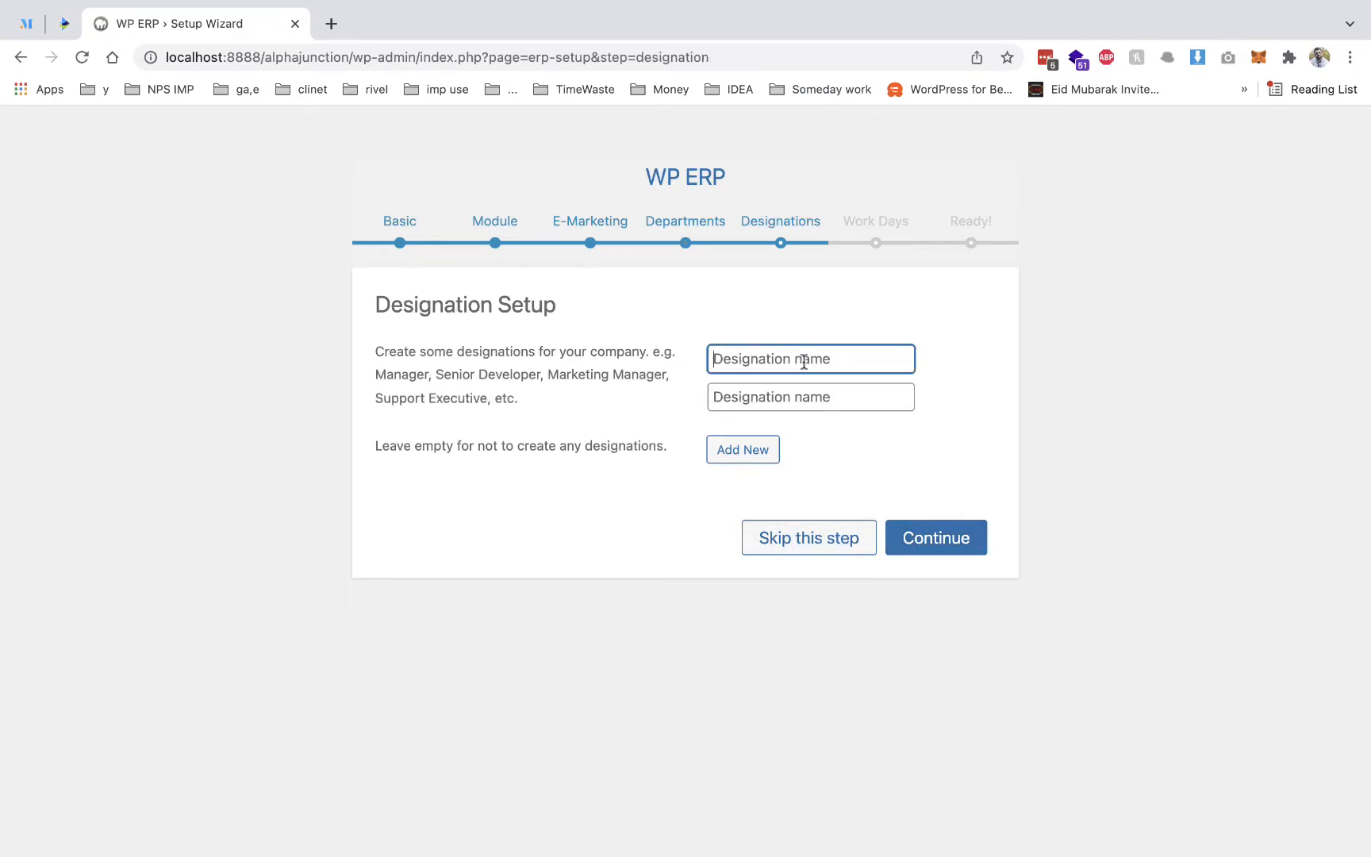
pyautogui.write('sales person')
pyautogui.press('super+a')
pyautogui.press('super+c')
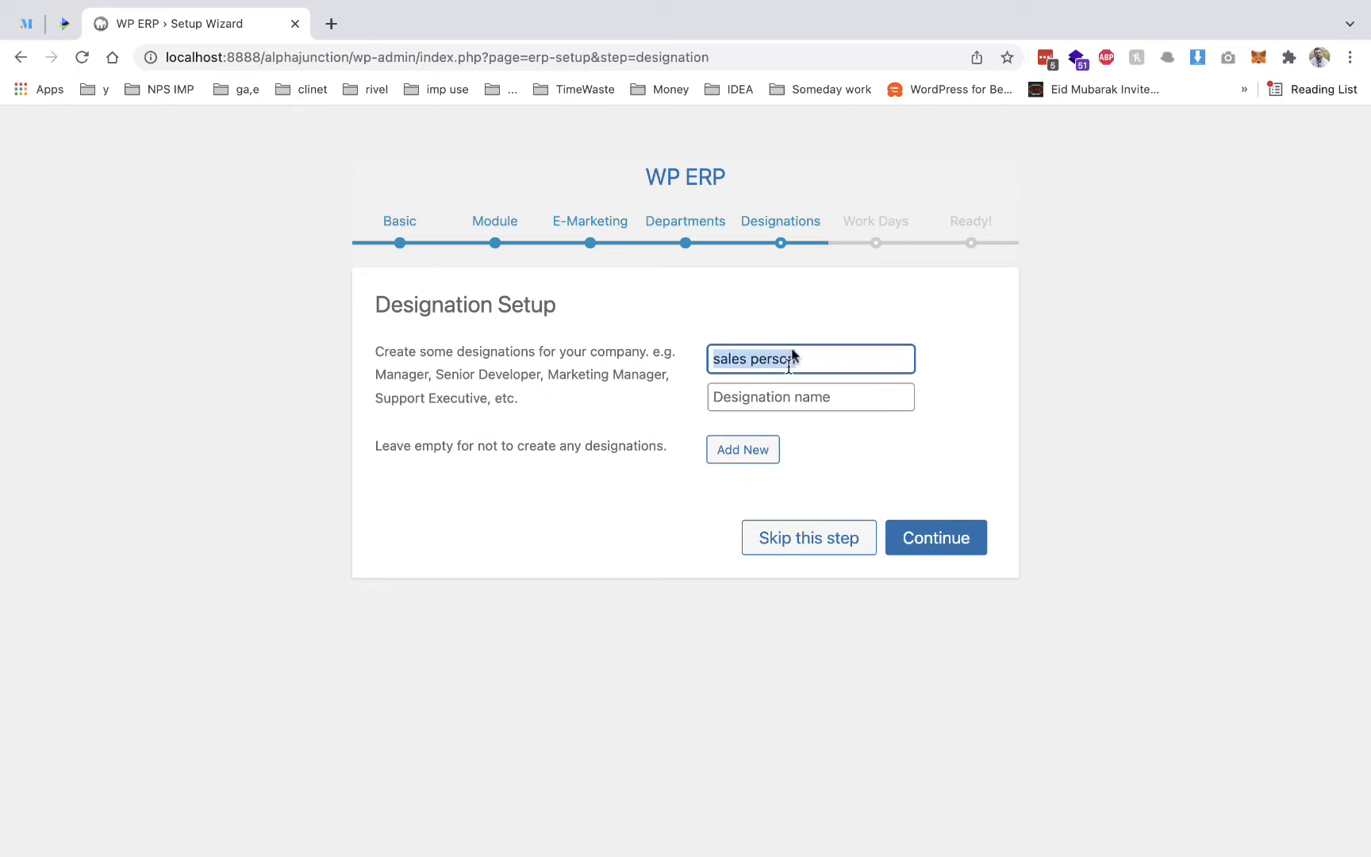
pyautogui.click(777, 395)
pyautogui.press('super+v')
pyautogui.click(947, 539)
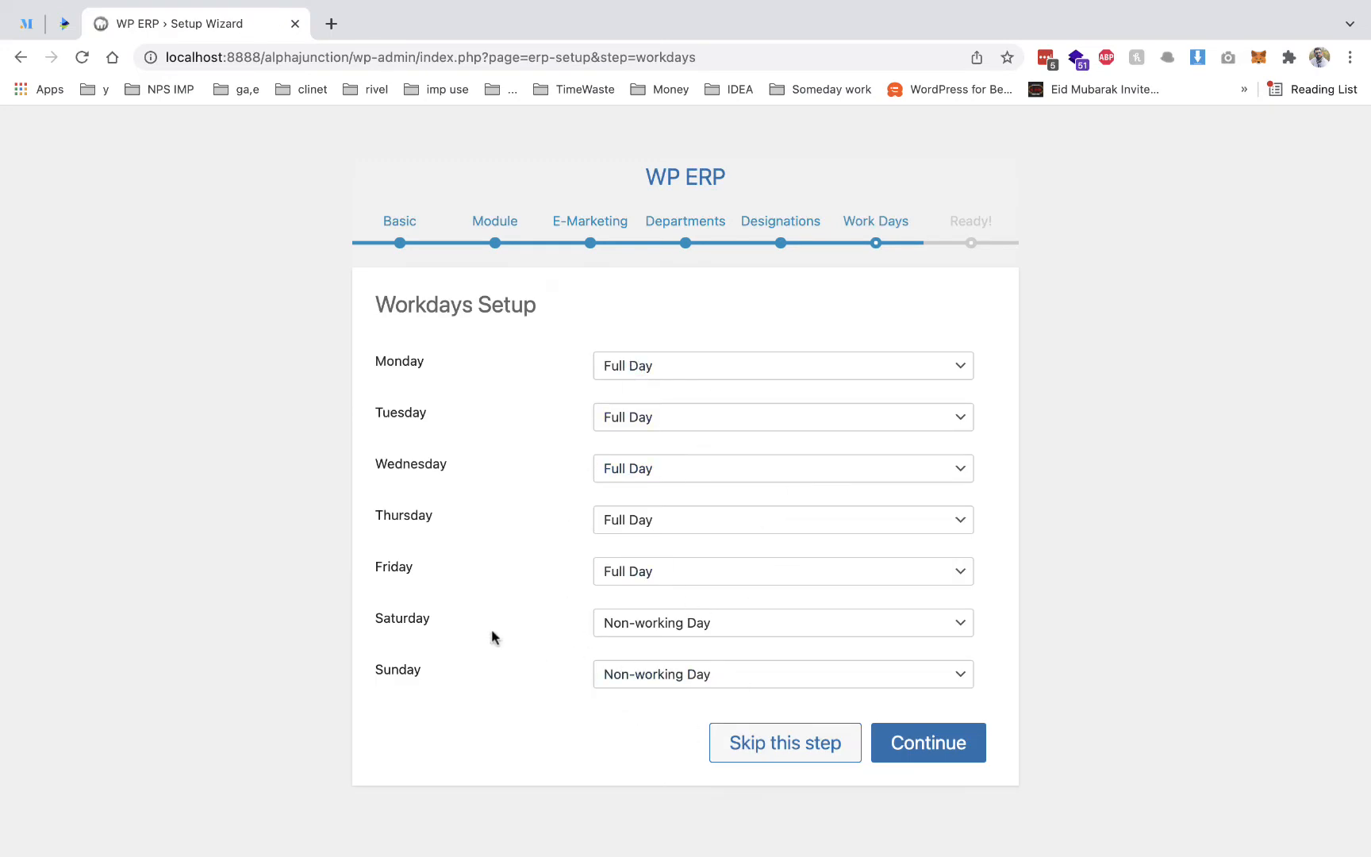
# - Accept the default workdays, leaving Friday as a Full Day
pyautogui.click(904, 748)
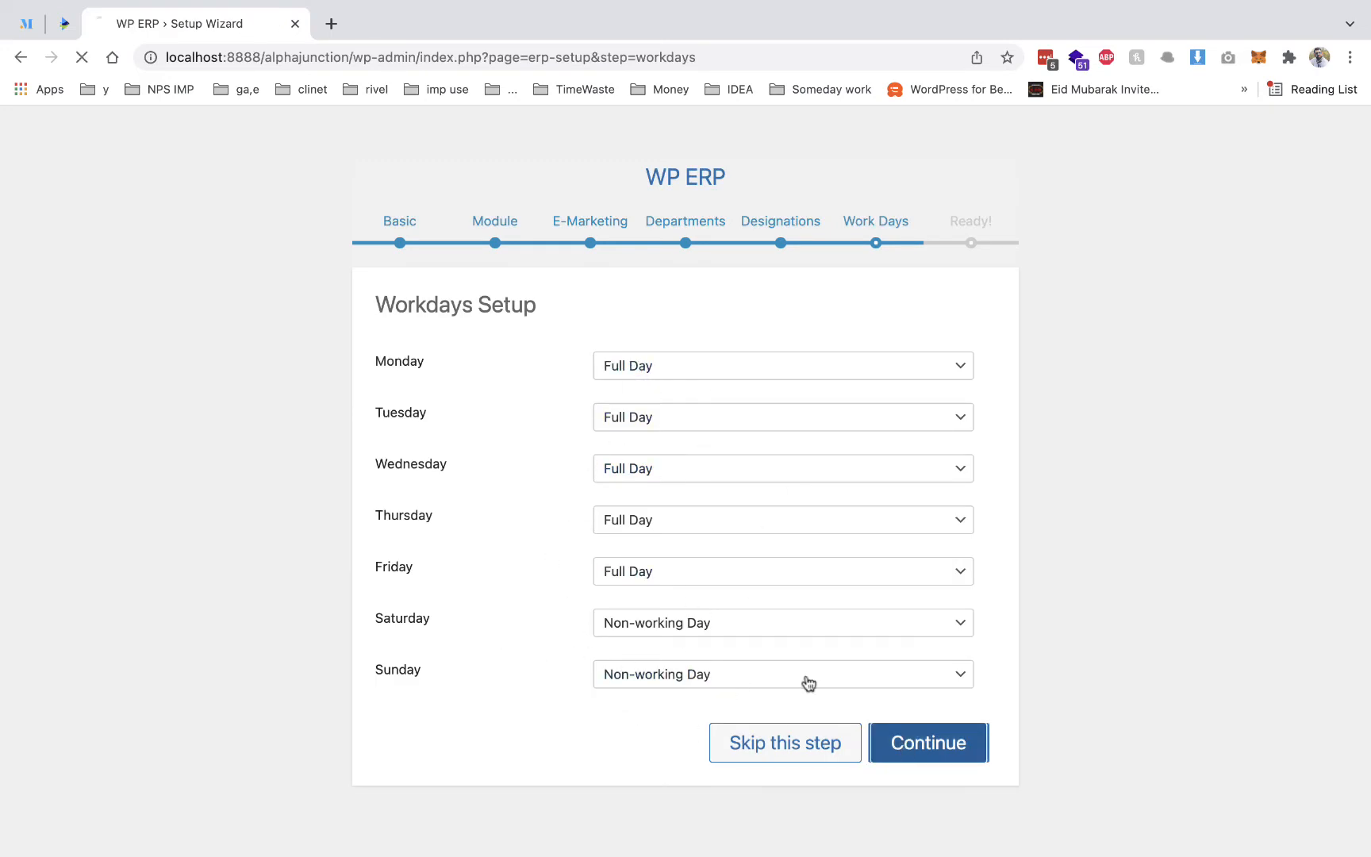
pyautogui.click(677, 579)
pyautogui.click(1139, 676)
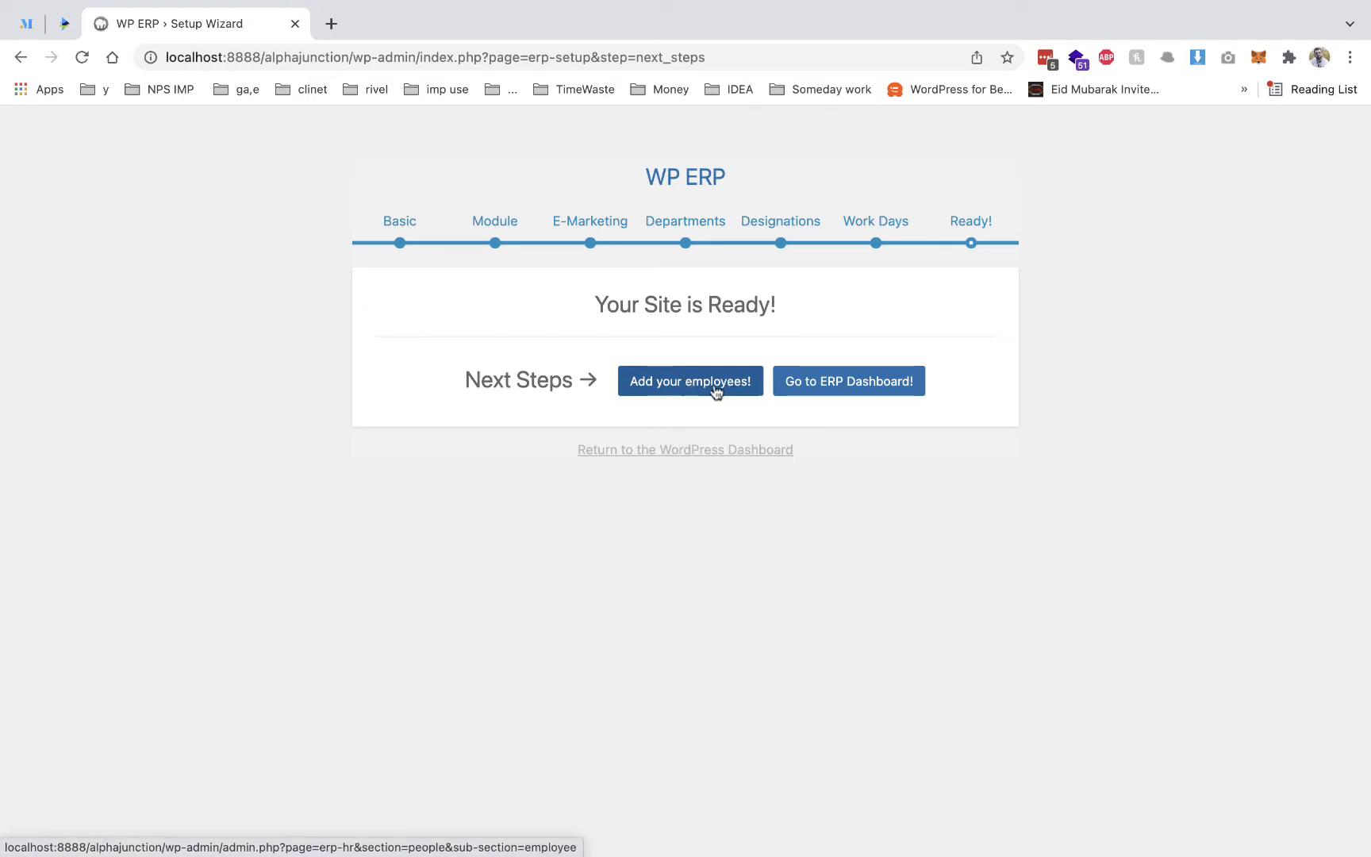
# - Go to adding employees and start the first new employee record
pyautogui.click(716, 392)
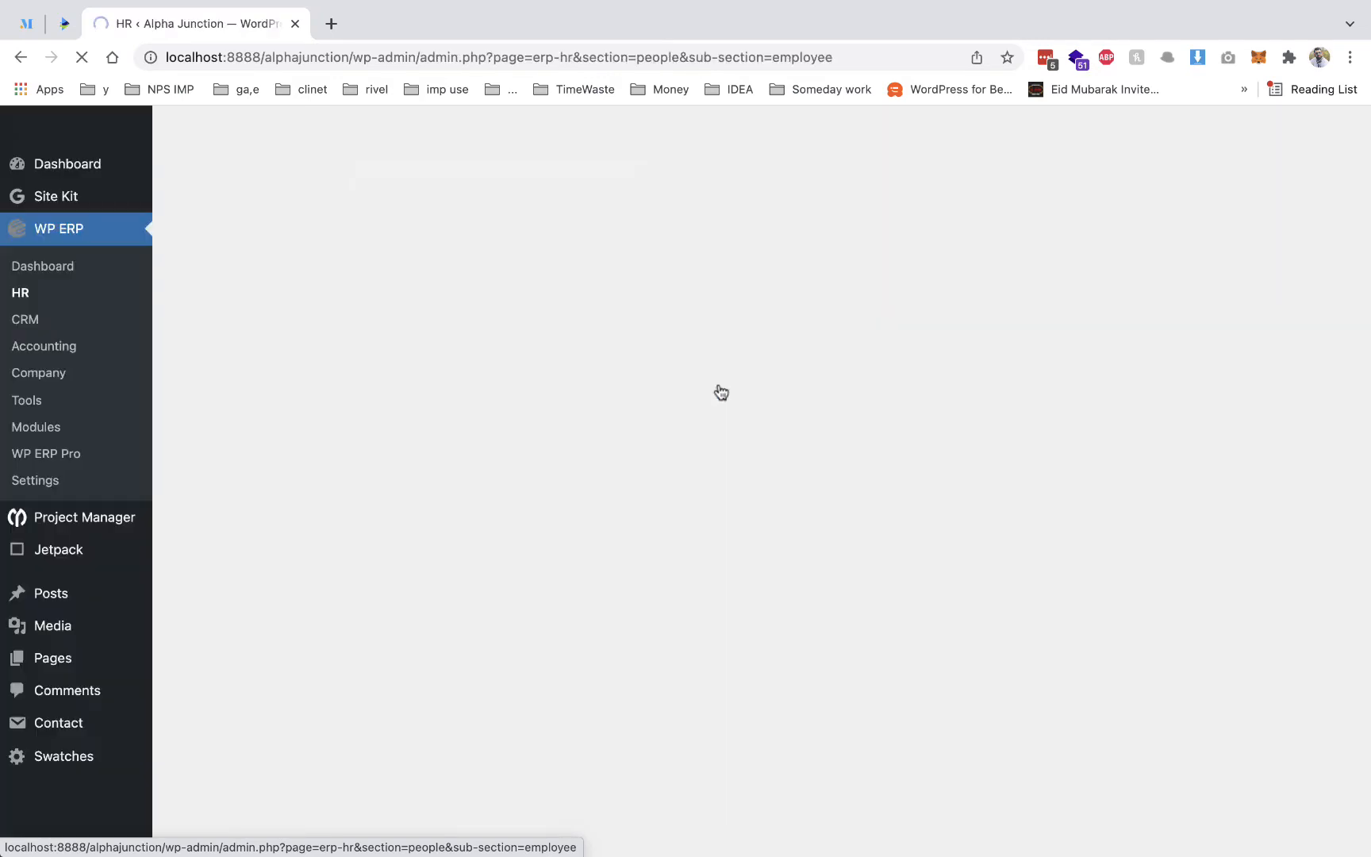
pyautogui.scroll(-2, 589, 564)
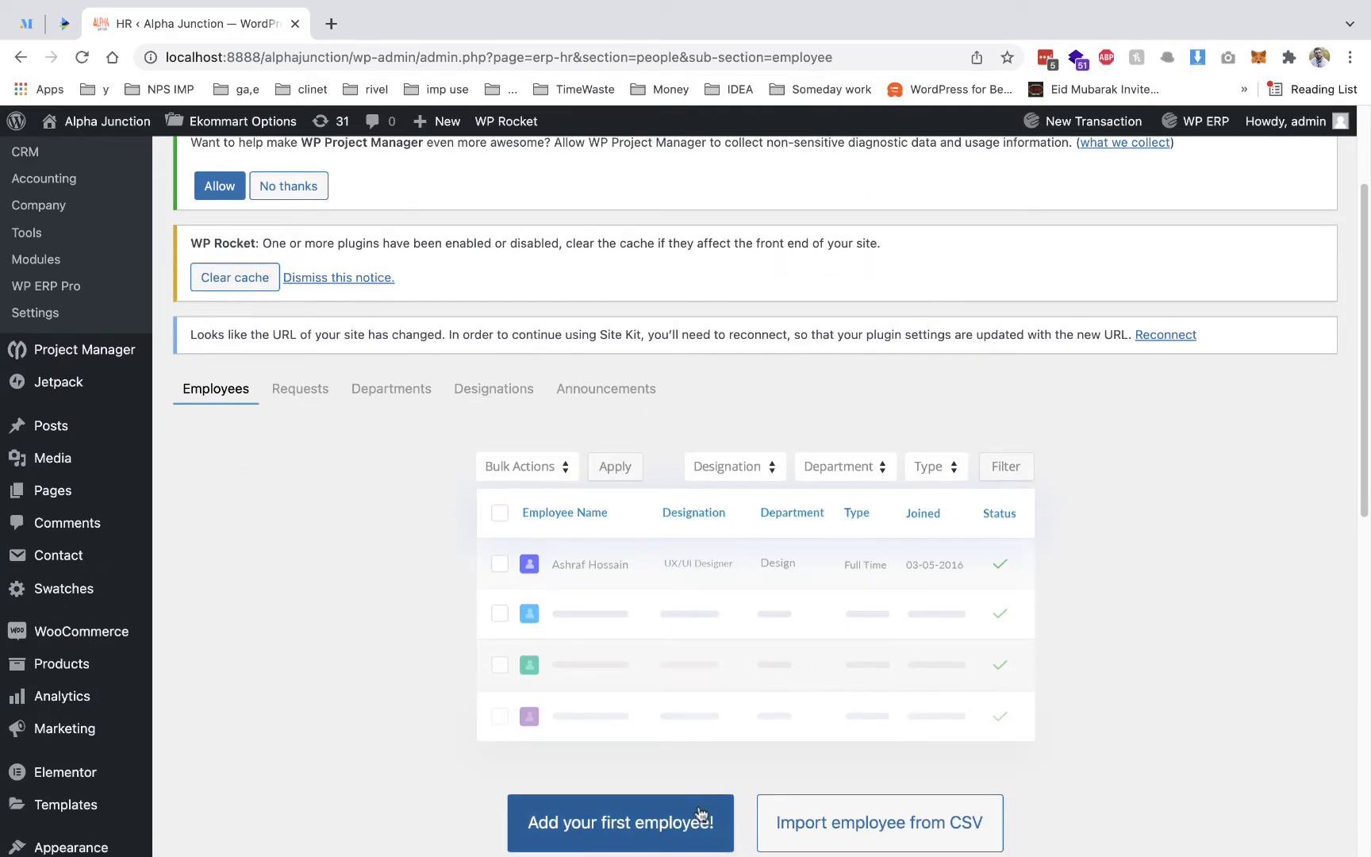
pyautogui.scroll(-4, 965, 682)
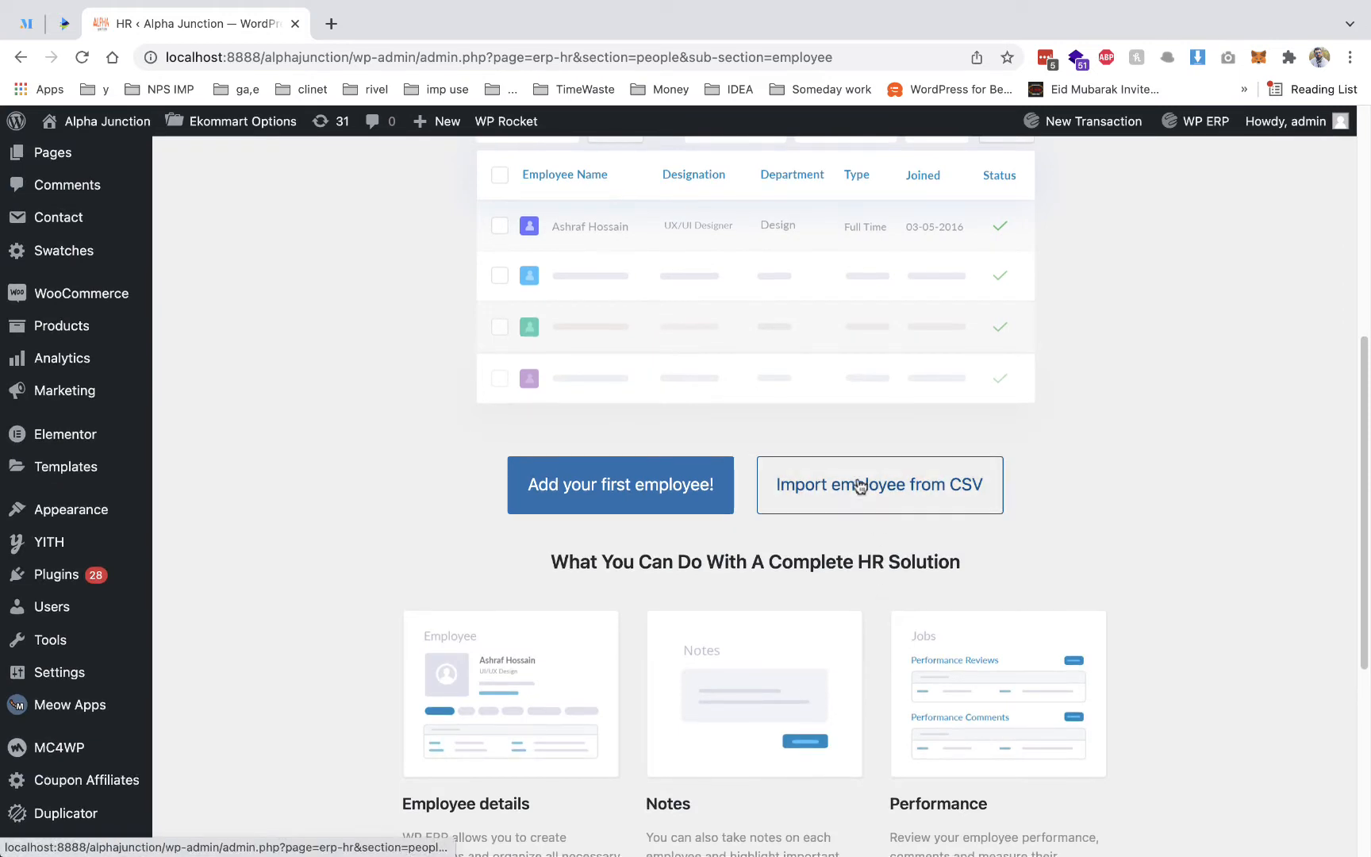
pyautogui.click(654, 476)
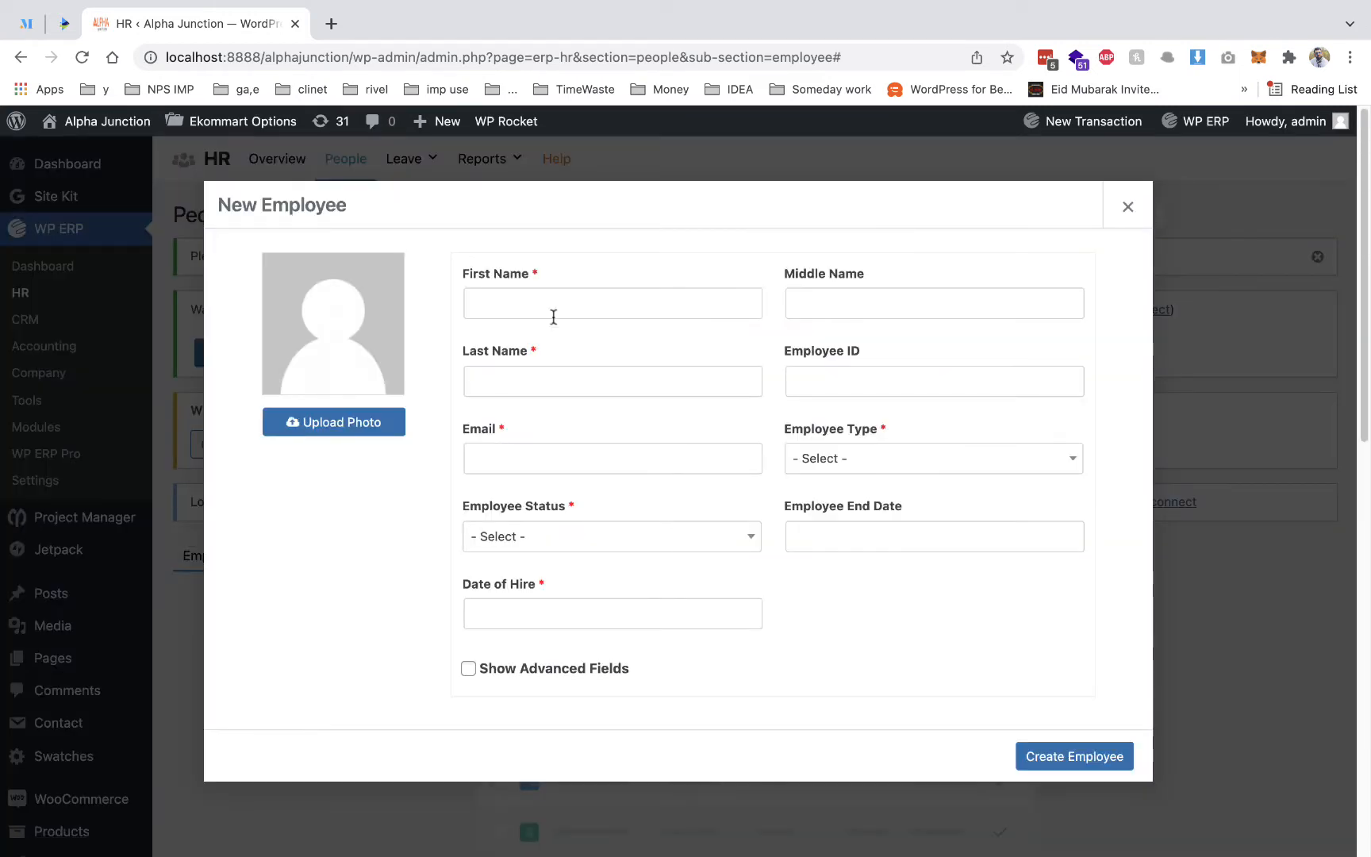
# - Autofill name and email, make the employee an Active Trainee hired 2021-12-02
pyautogui.click(512, 305)
pyautogui.click(512, 349)
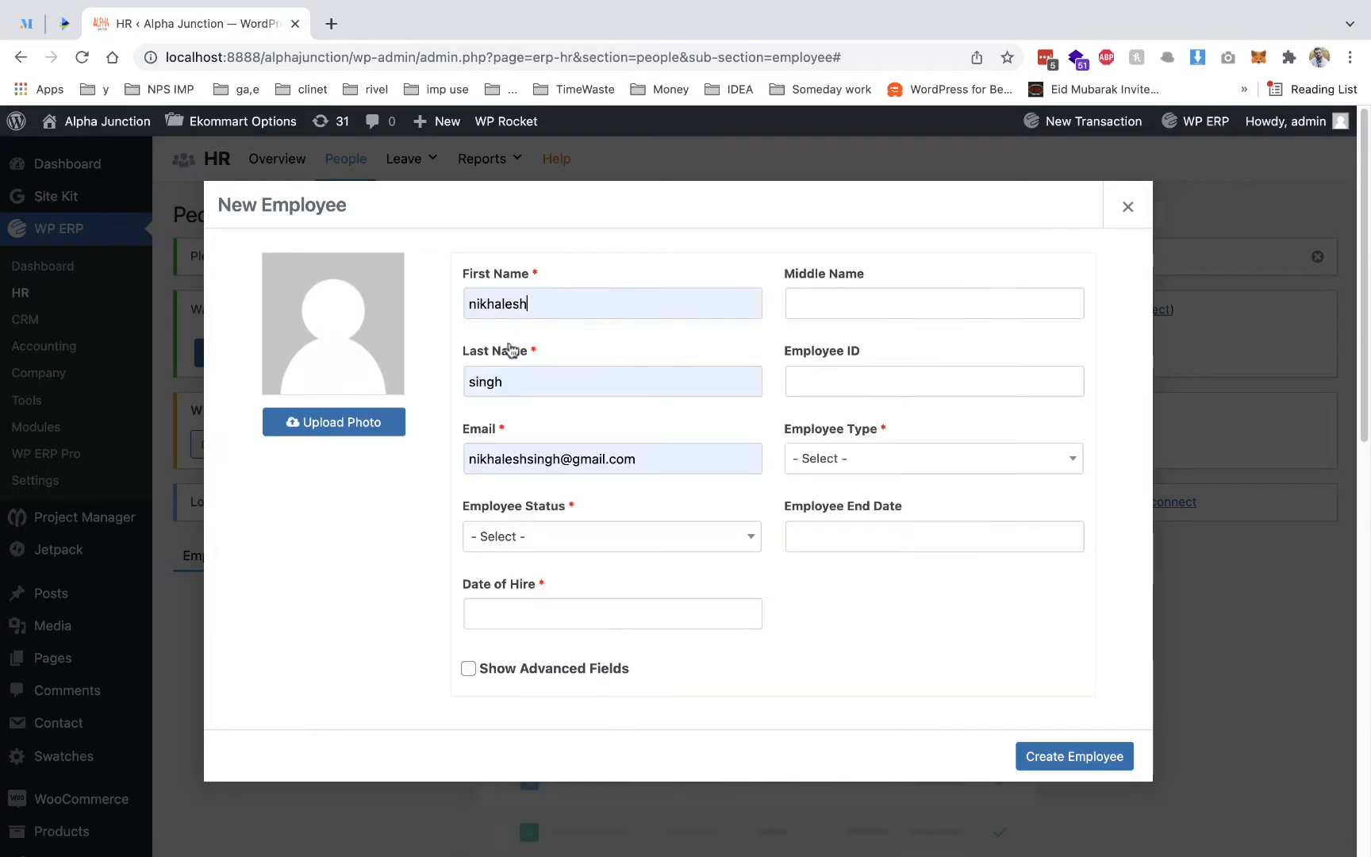
pyautogui.click(850, 460)
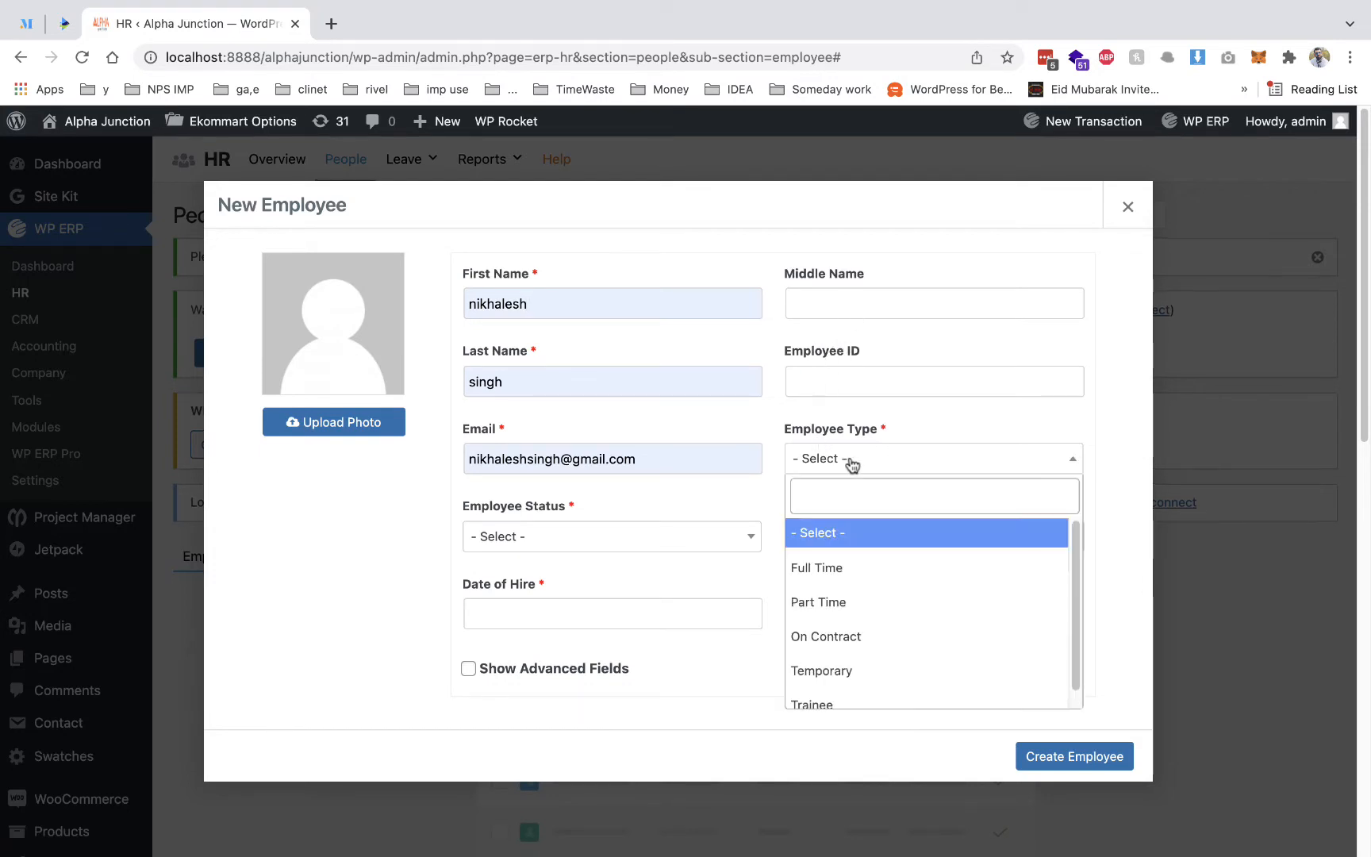
pyautogui.click(832, 694)
pyautogui.click(617, 540)
pyautogui.click(603, 645)
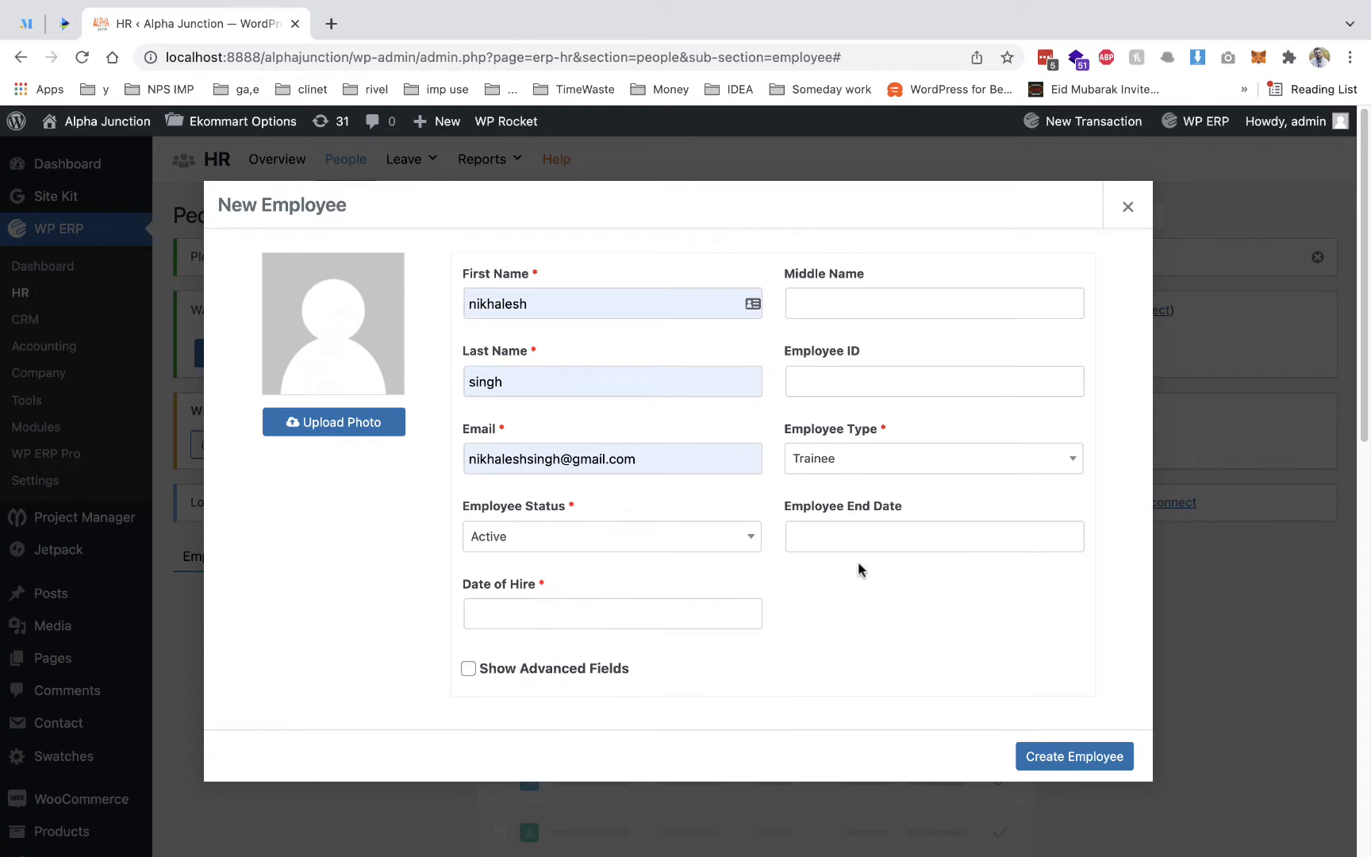
pyautogui.click(849, 539)
pyautogui.click(603, 592)
pyautogui.scroll(-1, 605, 592)
pyautogui.click(554, 612)
pyautogui.click(586, 719)
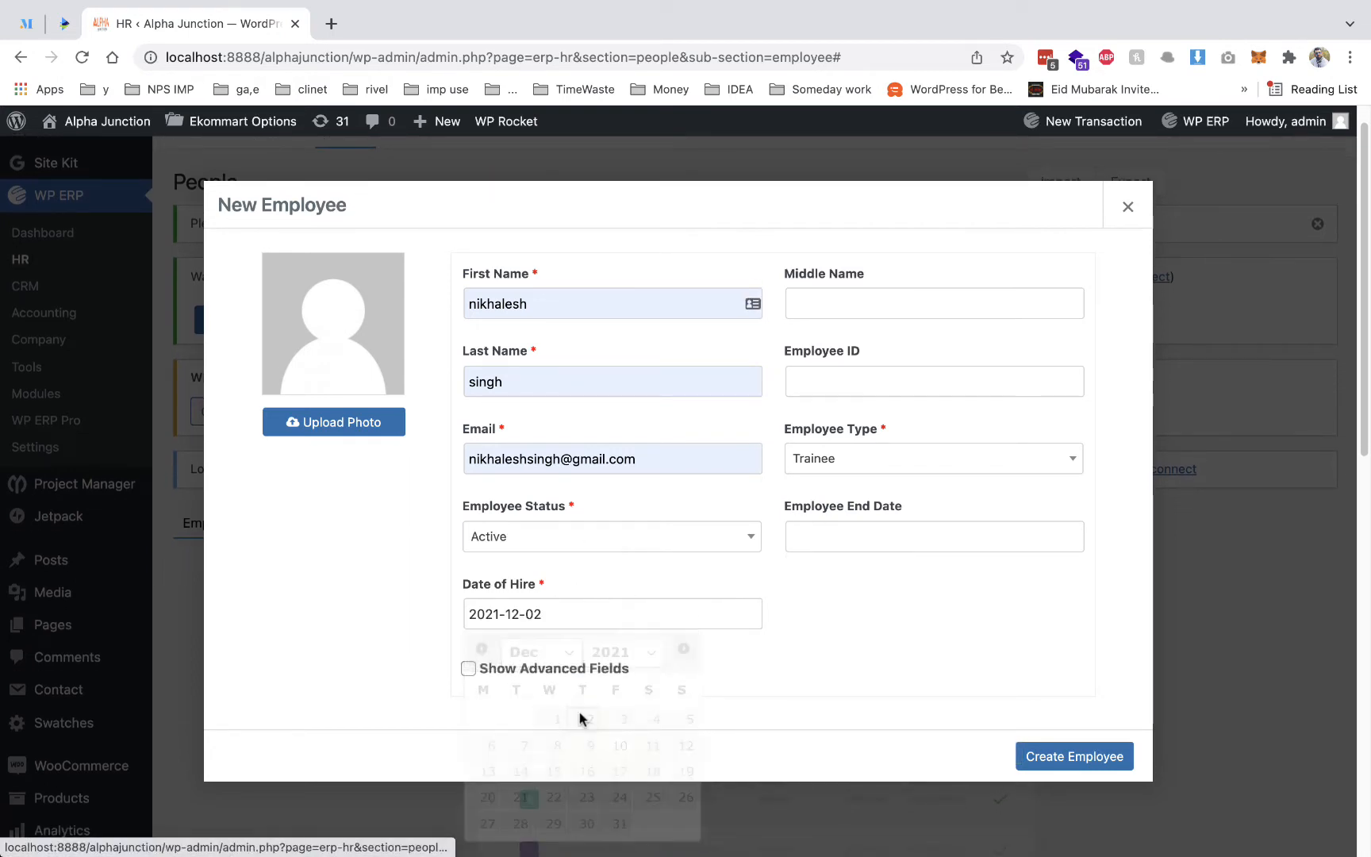
# - Assign Sales Department, job title Project Manager, and Main Location as work location
pyautogui.scroll(-1, 577, 665)
pyautogui.click(576, 666)
pyautogui.scroll(-3, 703, 618)
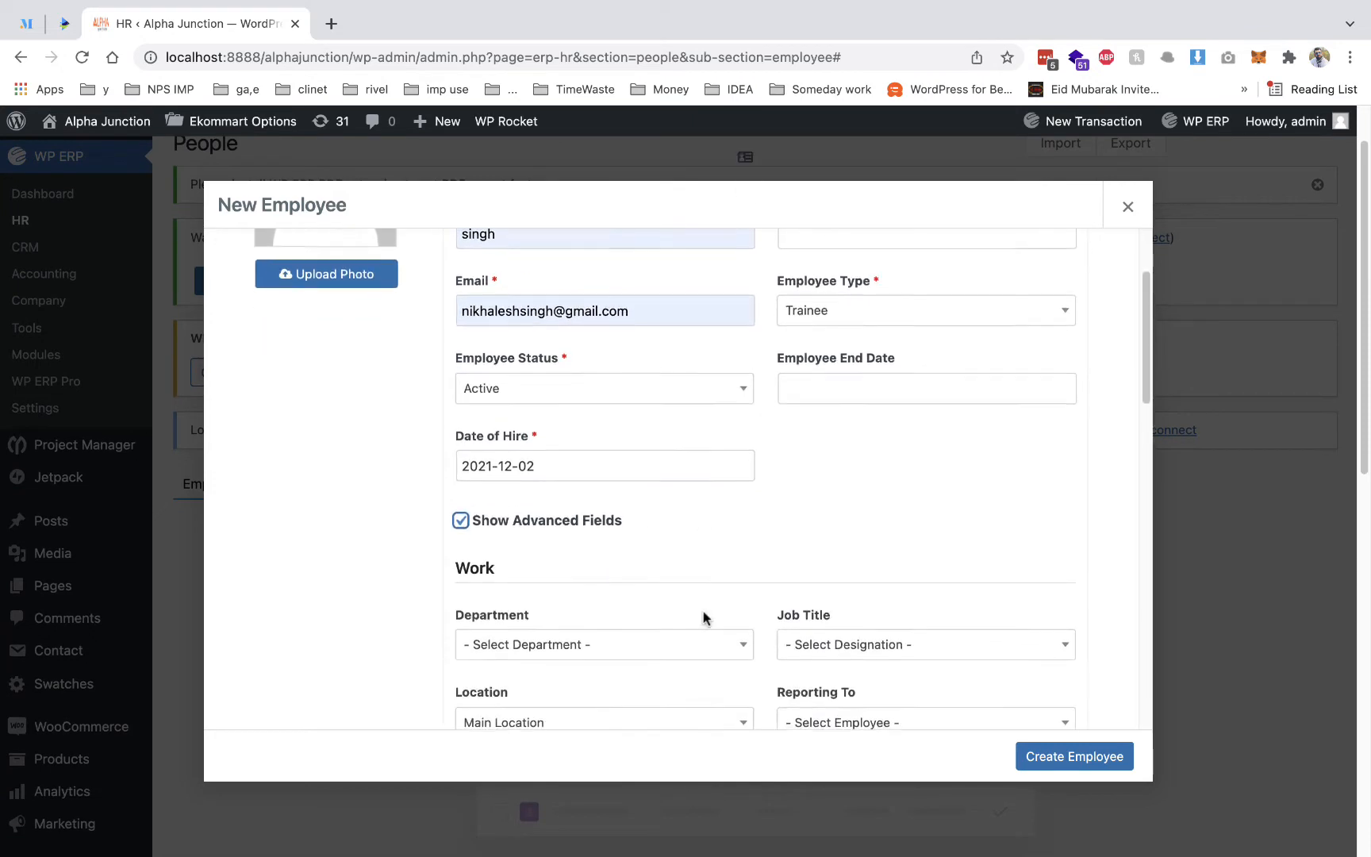
pyautogui.click(679, 615)
pyautogui.scroll(-1, 576, 468)
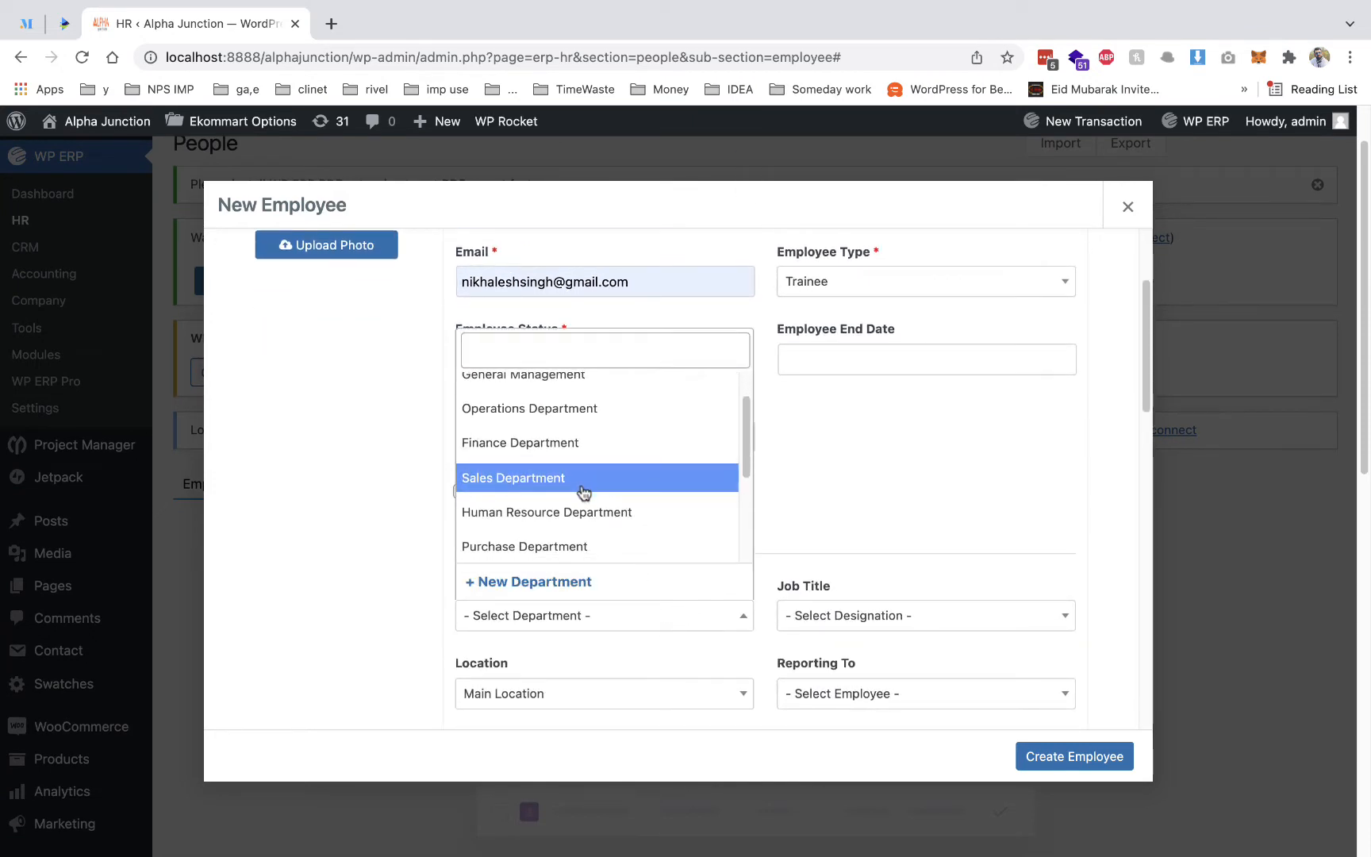
pyautogui.click(583, 479)
pyautogui.click(820, 611)
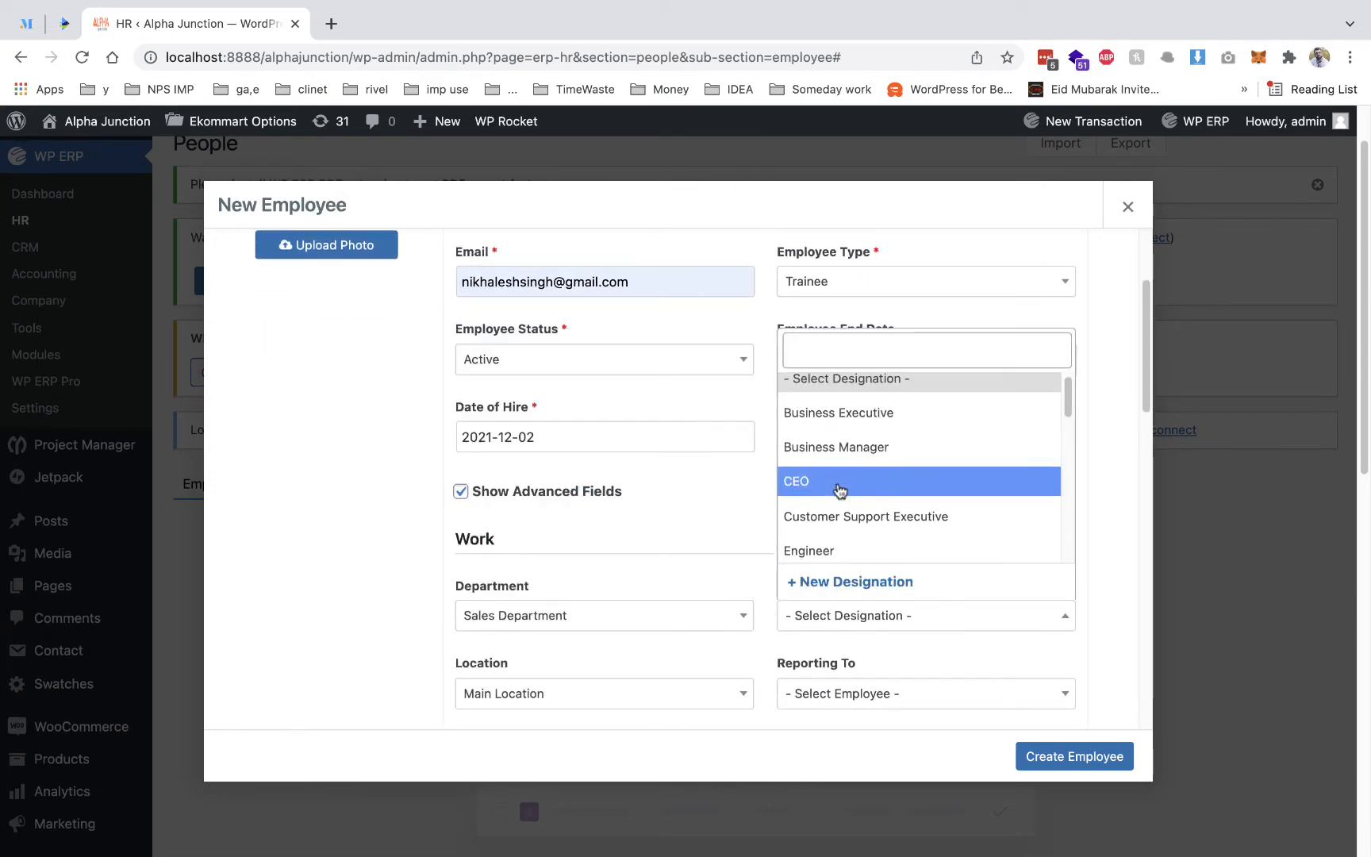
pyautogui.scroll(-5, 845, 504)
pyautogui.scroll(-3, 855, 508)
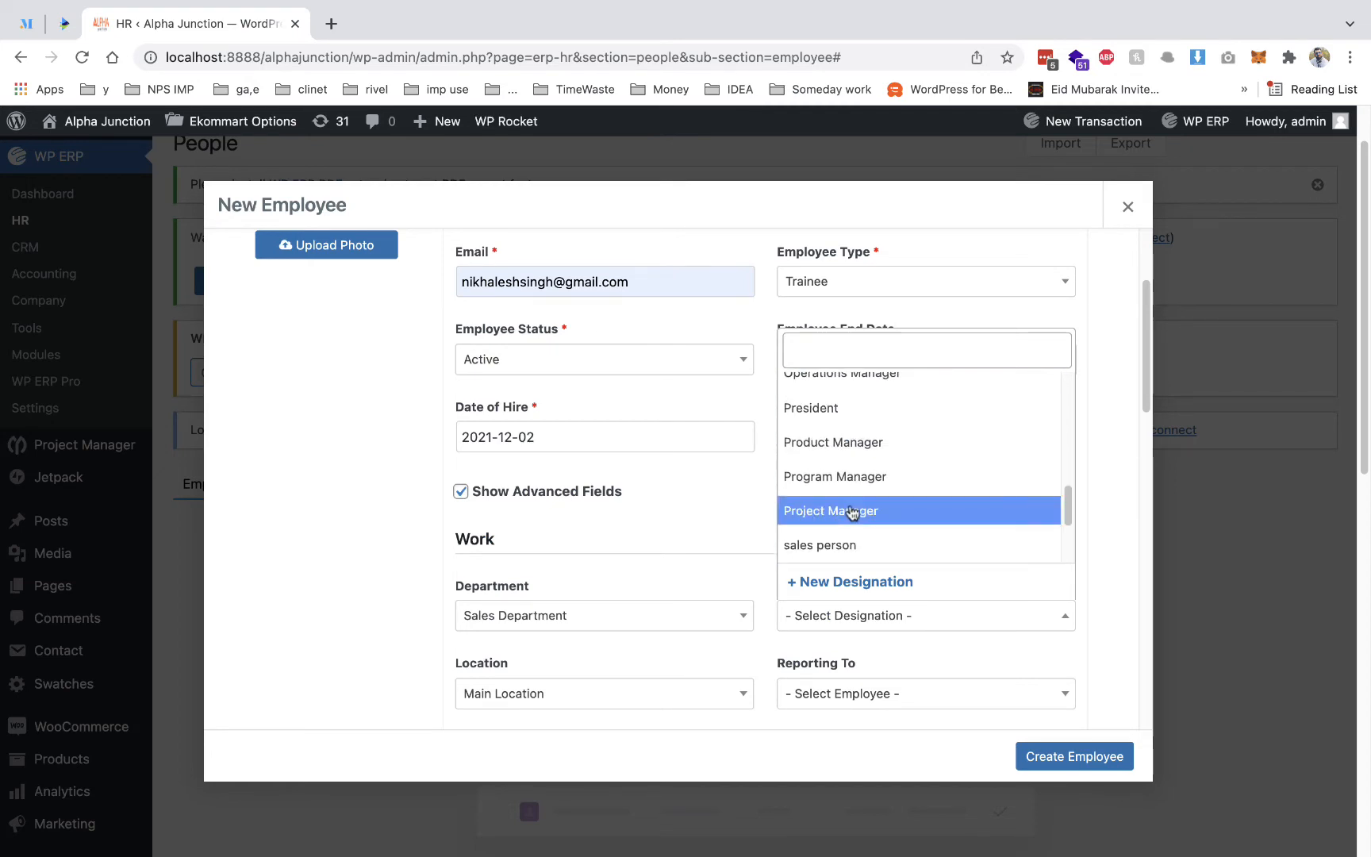
pyautogui.click(851, 515)
pyautogui.scroll(-3, 669, 560)
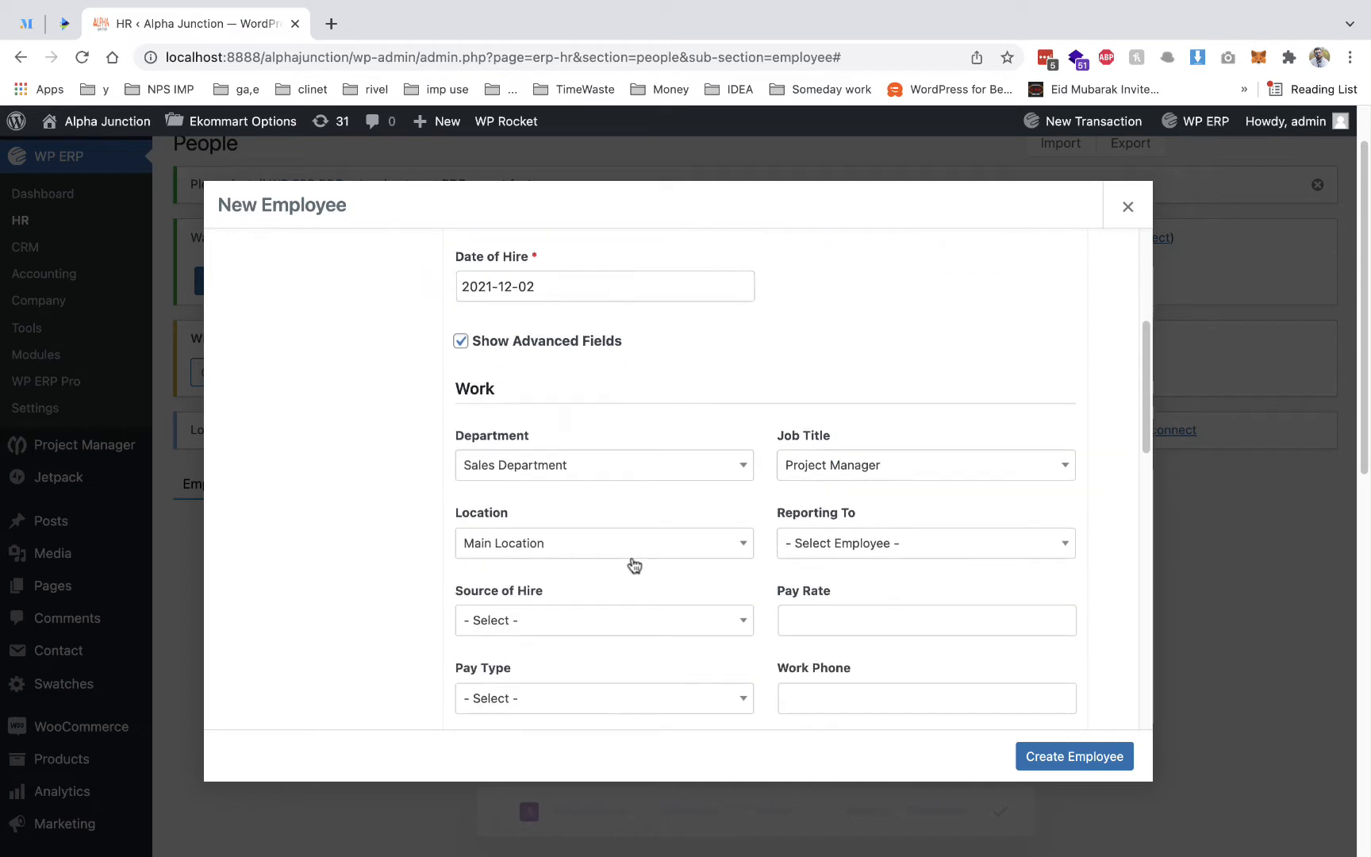
pyautogui.click(624, 542)
pyautogui.click(648, 619)
# - Set pay rate 5000 Monthly, submit the employee, and dismiss the duplicate-email warning
pyautogui.scroll(-1, 797, 548)
pyautogui.click(691, 587)
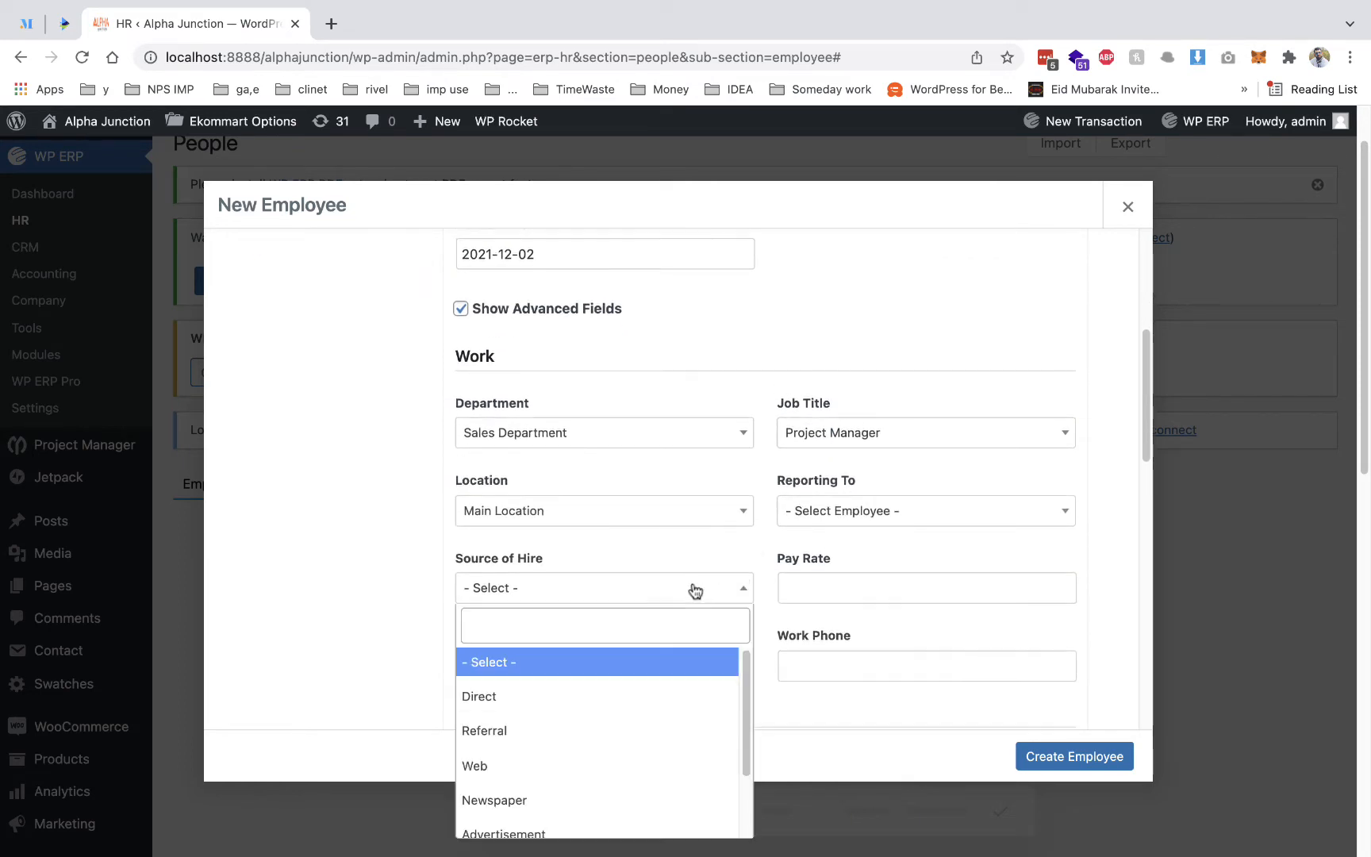
pyautogui.click(904, 587)
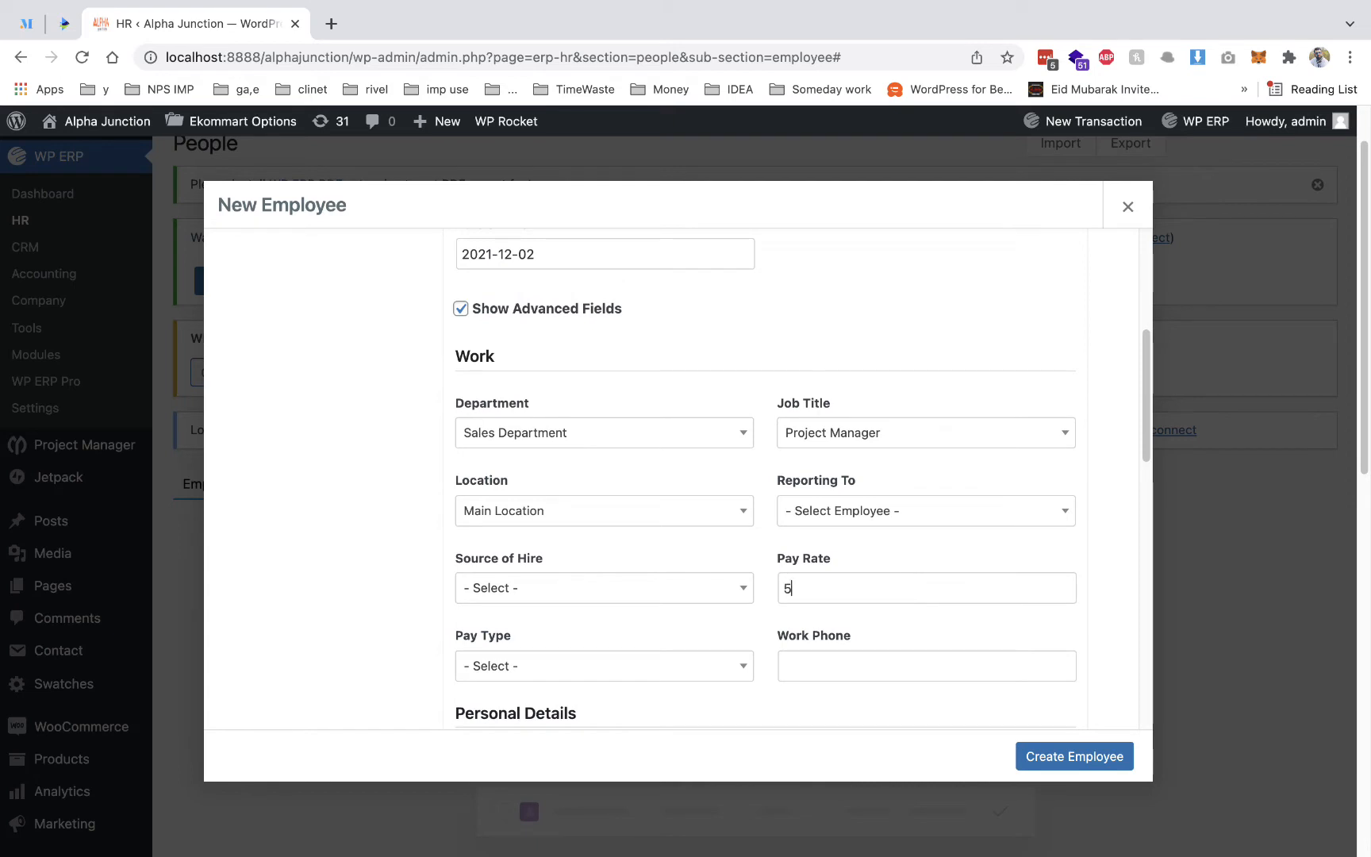
pyautogui.click(638, 666)
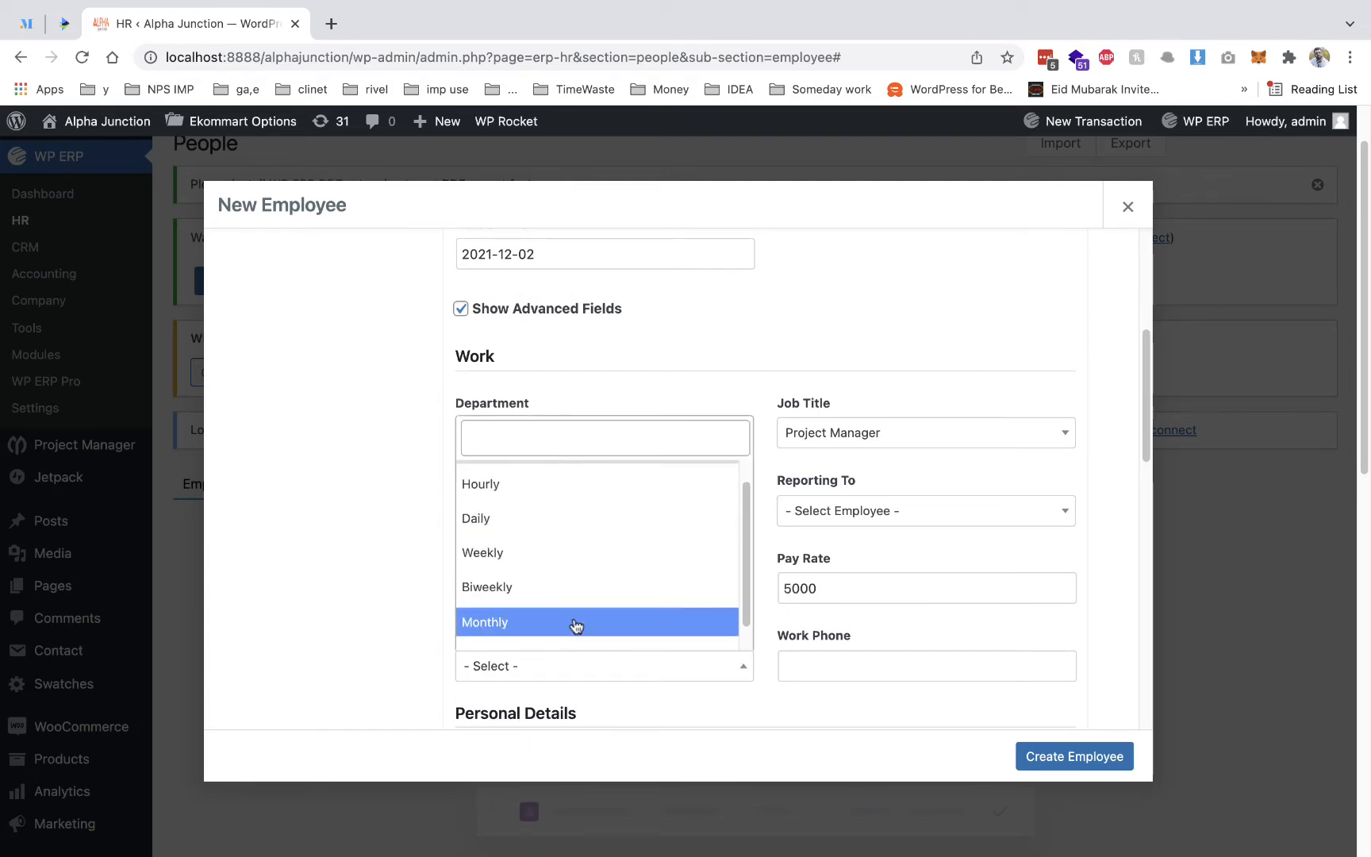
pyautogui.click(576, 623)
pyautogui.click(1035, 758)
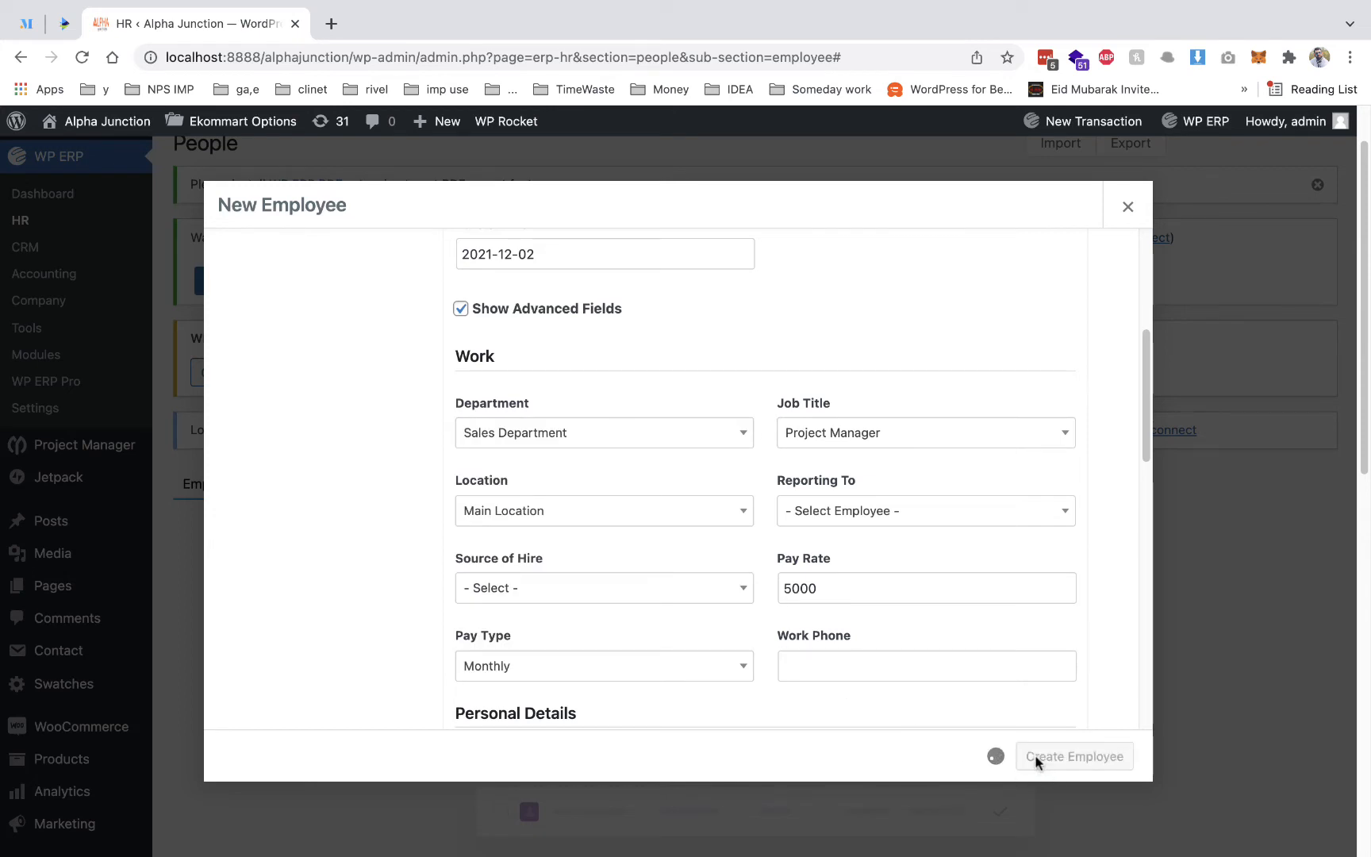
pyautogui.click(842, 192)
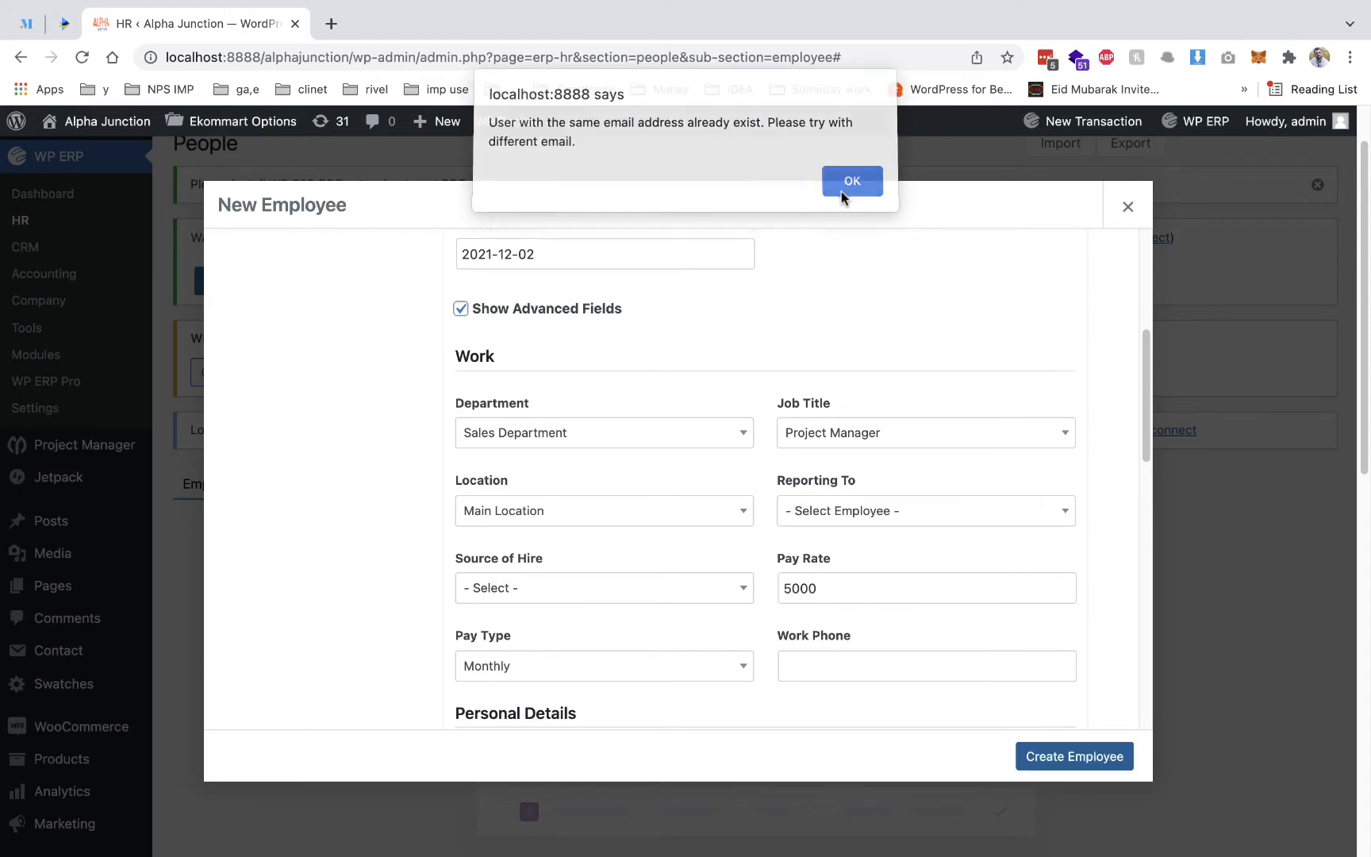
# - Append '1' to the email address and save the new employee
pyautogui.click(602, 460)
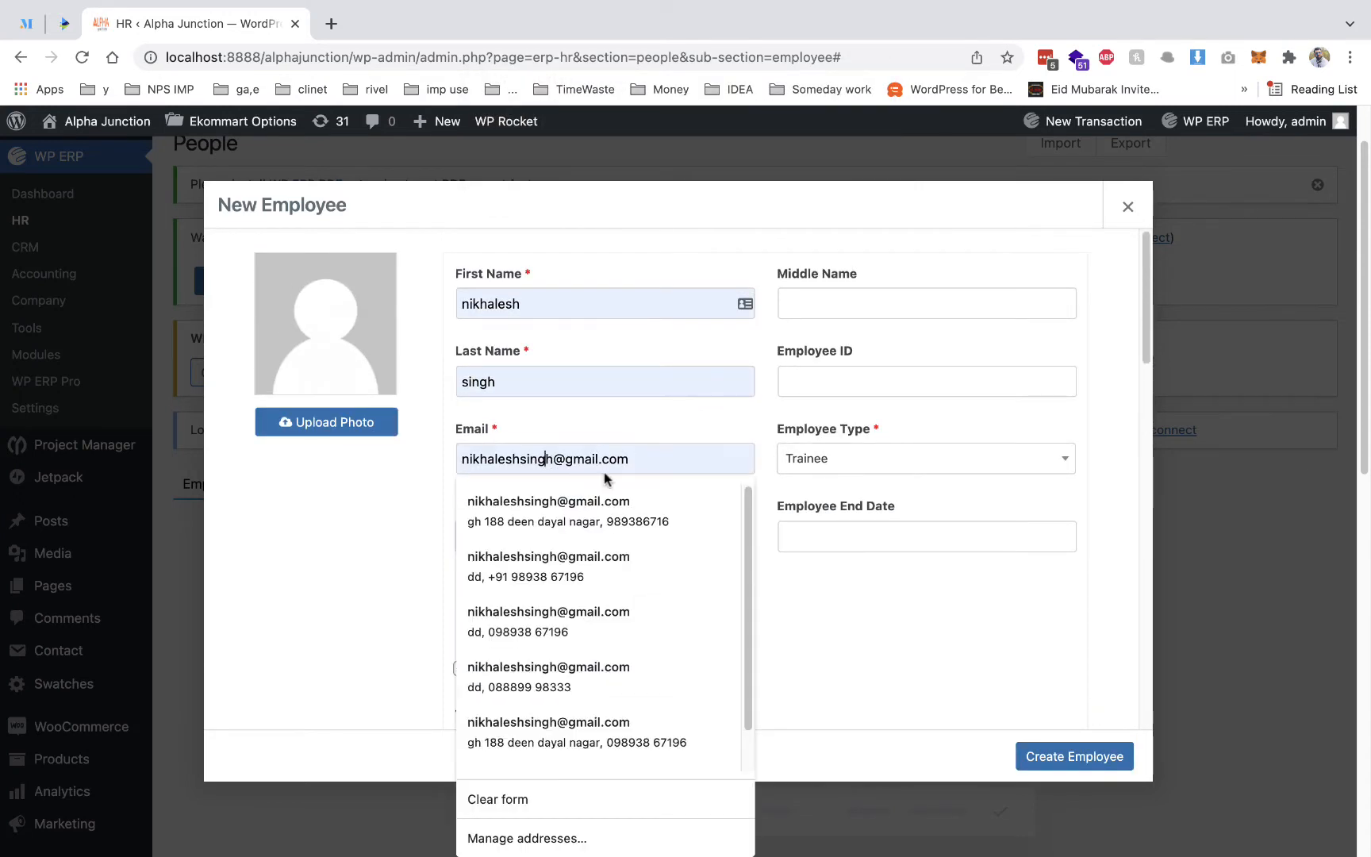
pyautogui.write('1')
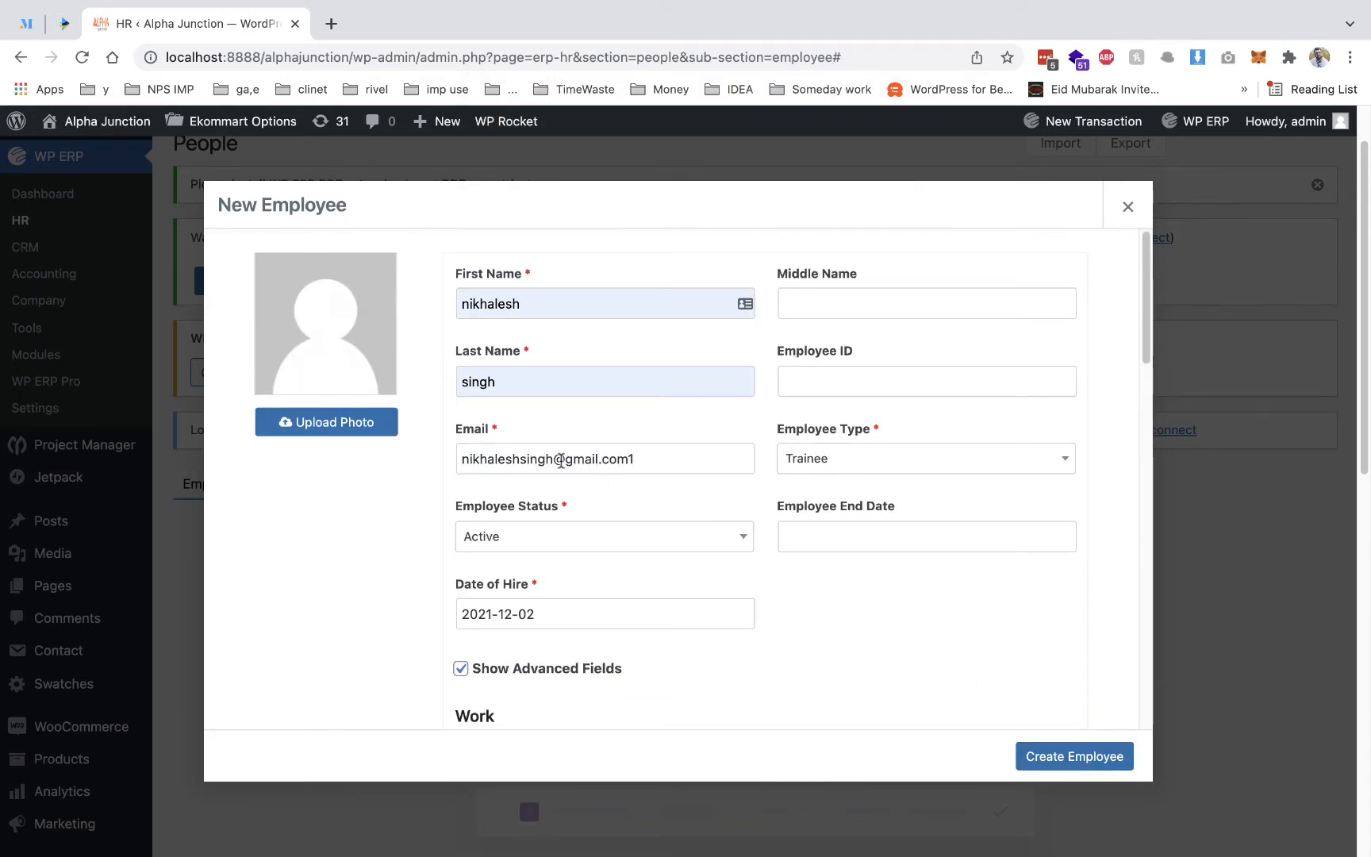
pyautogui.press('Return')
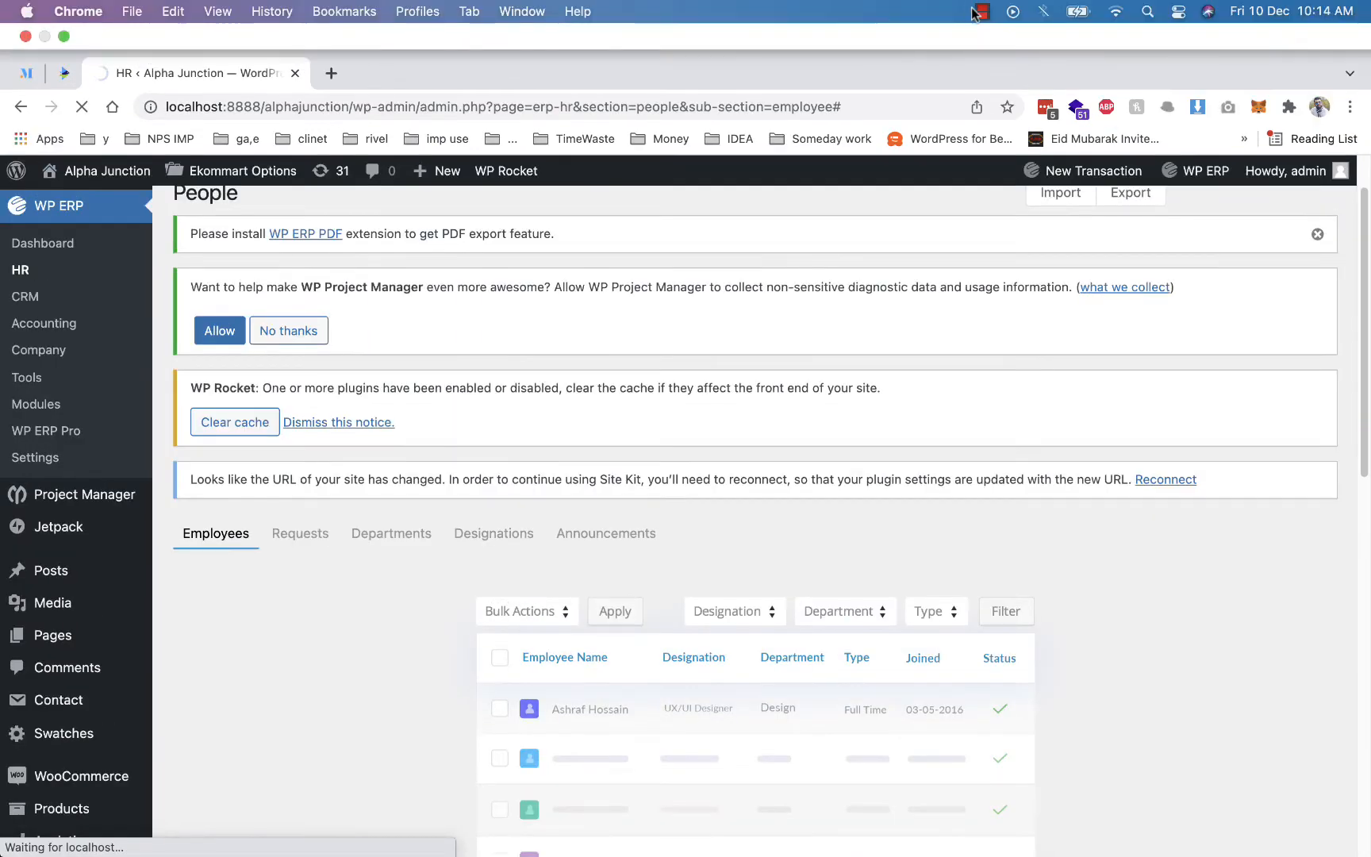
pyautogui.click(972, 8)
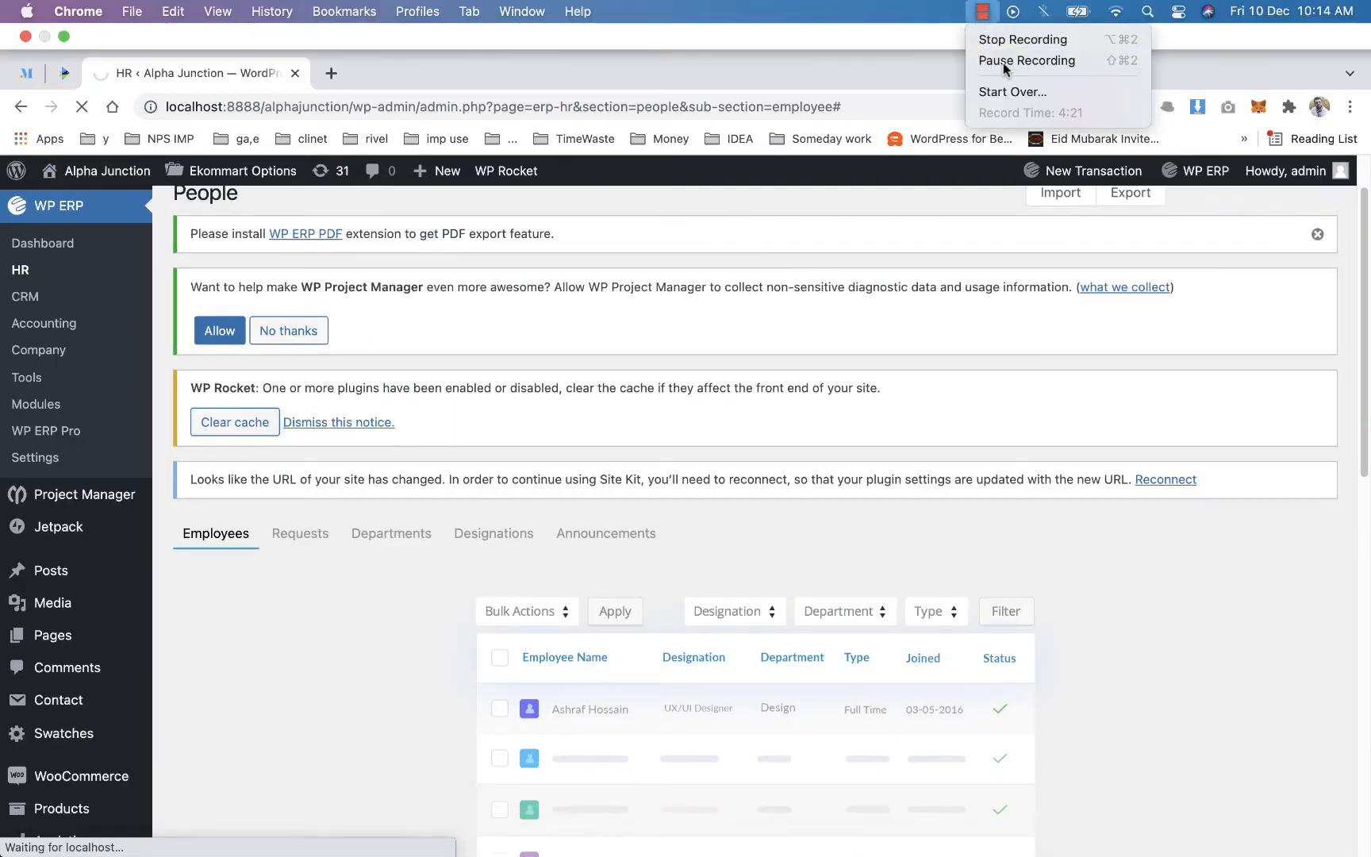
# - Review the new employee's profile and its Leave tab balances and history
pyautogui.click(1002, 64)
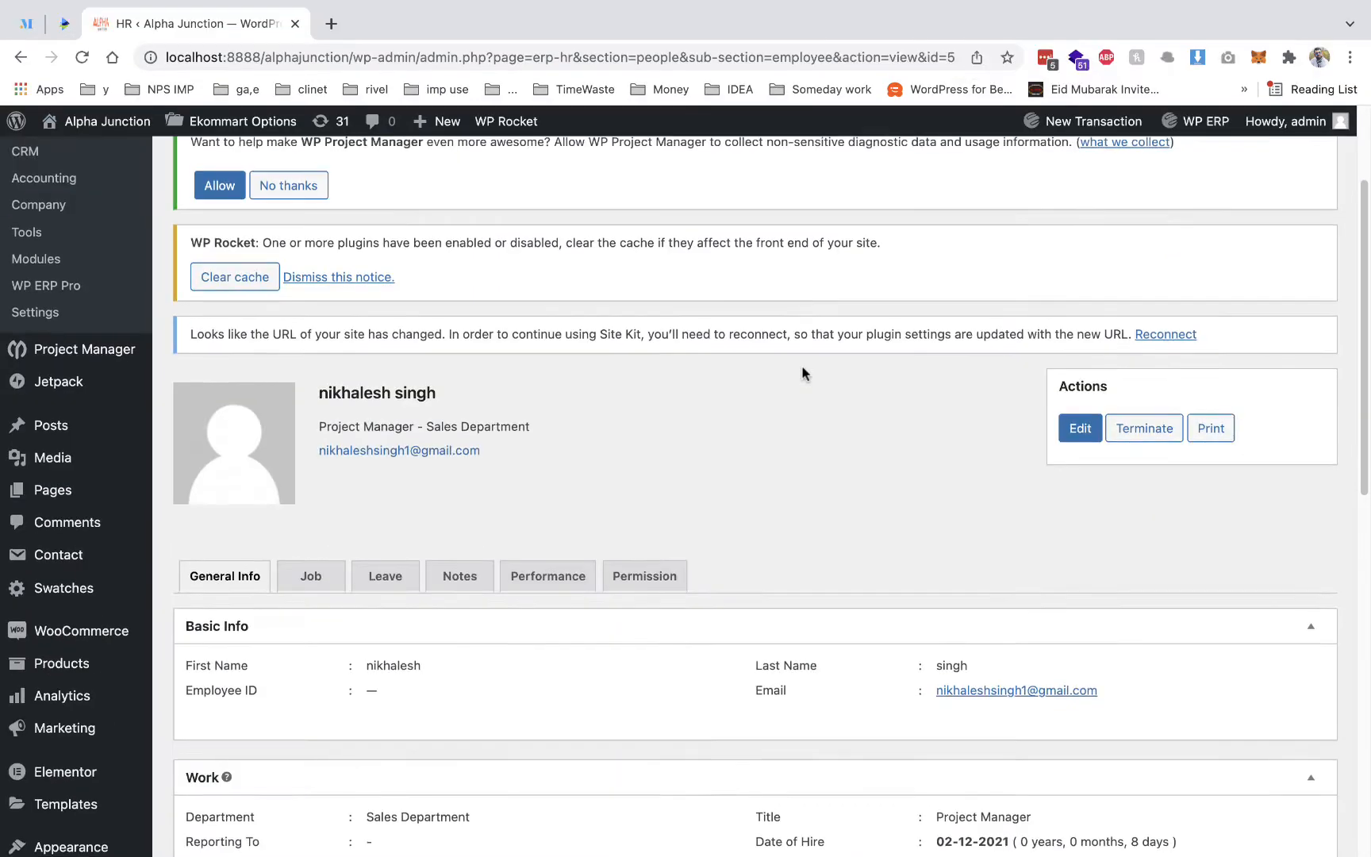
pyautogui.scroll(-1, 803, 373)
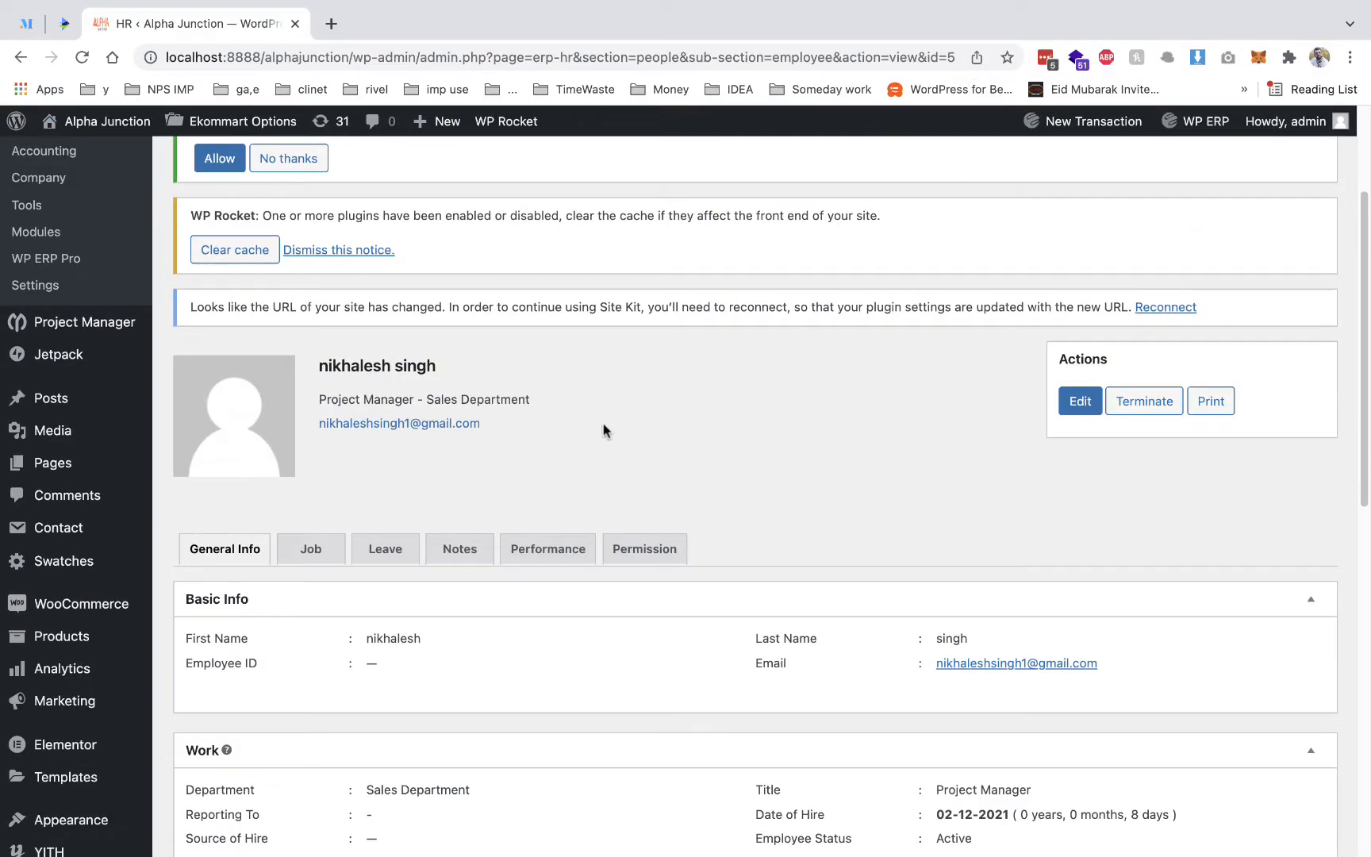
pyautogui.scroll(-2, 602, 424)
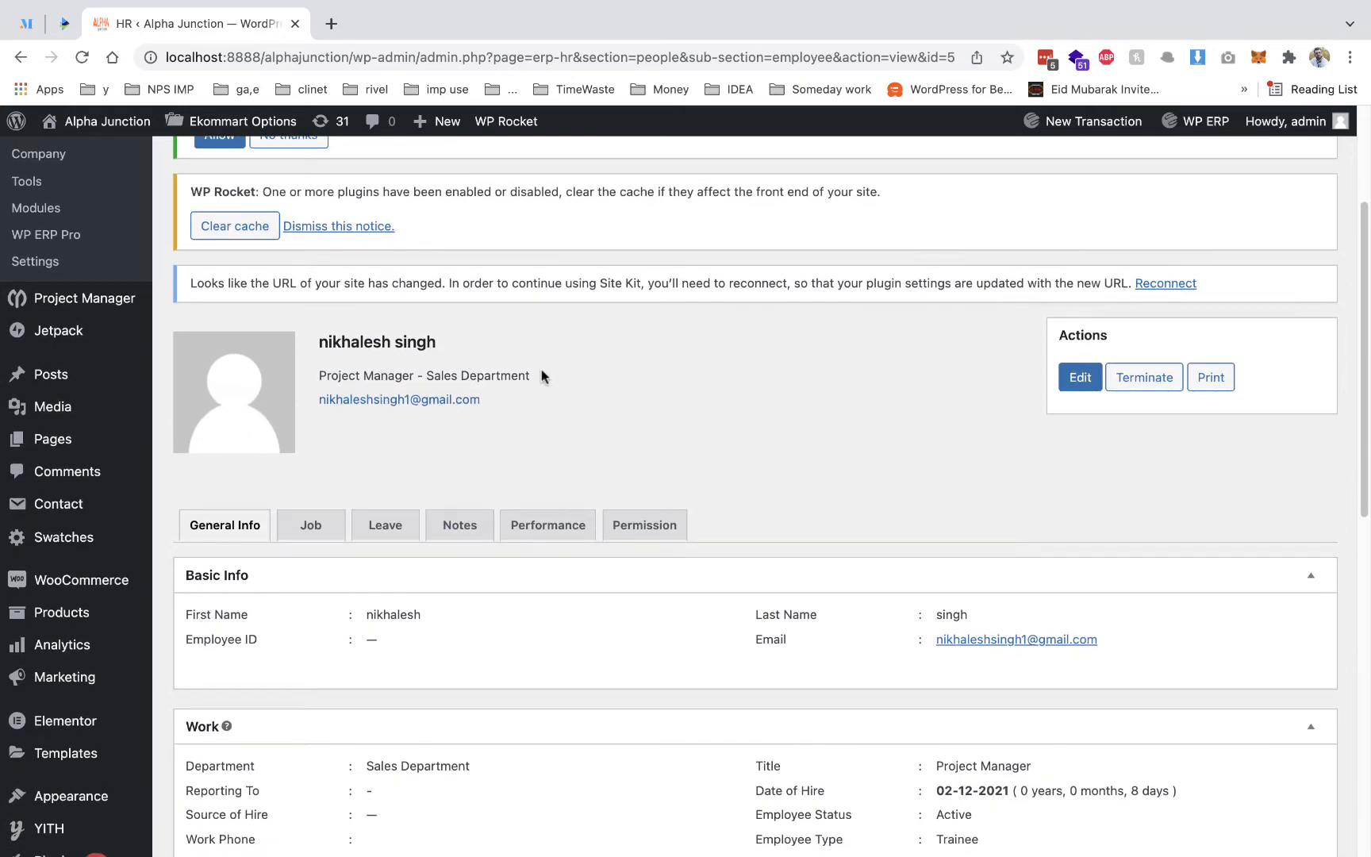
pyautogui.scroll(-8, 600, 404)
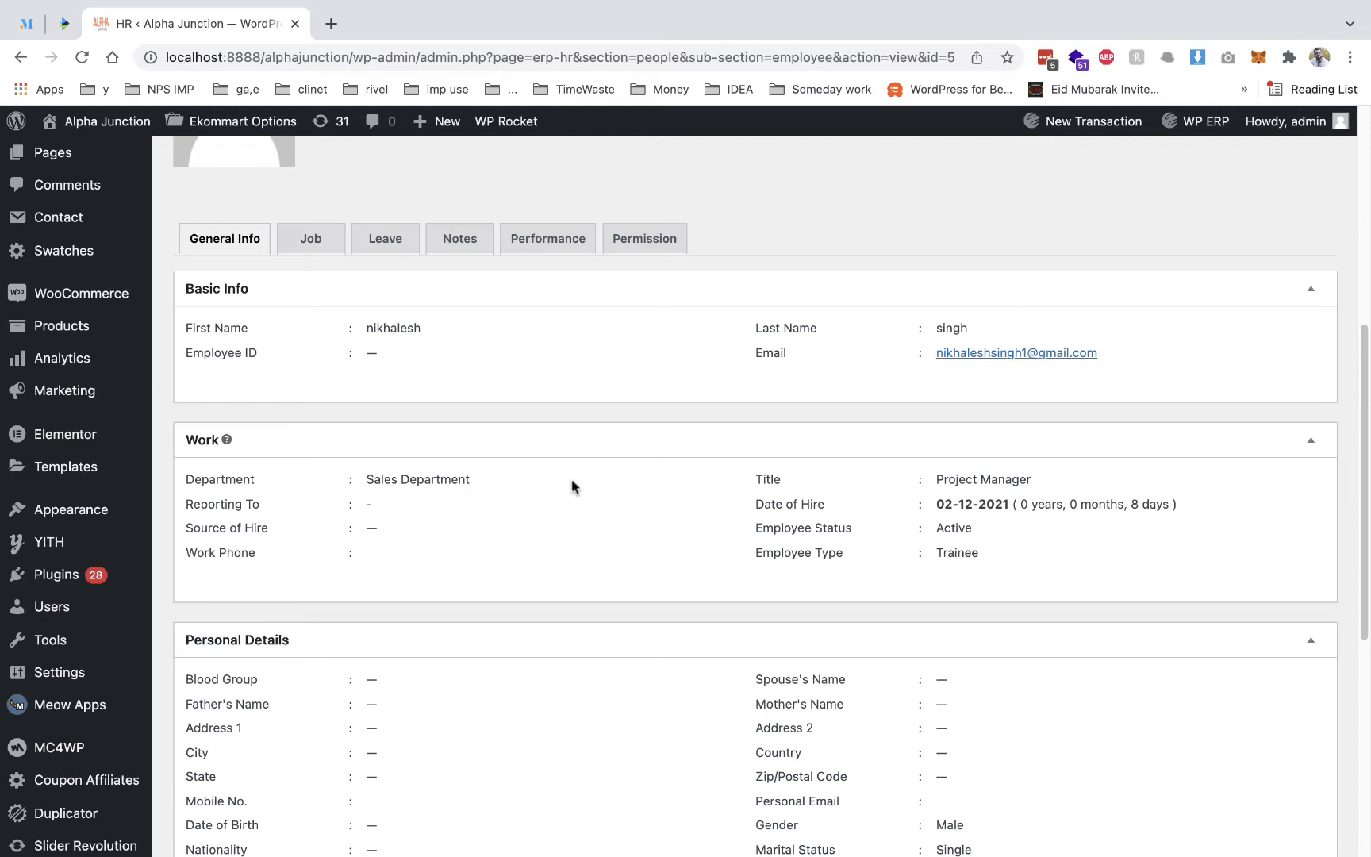
pyautogui.click(366, 250)
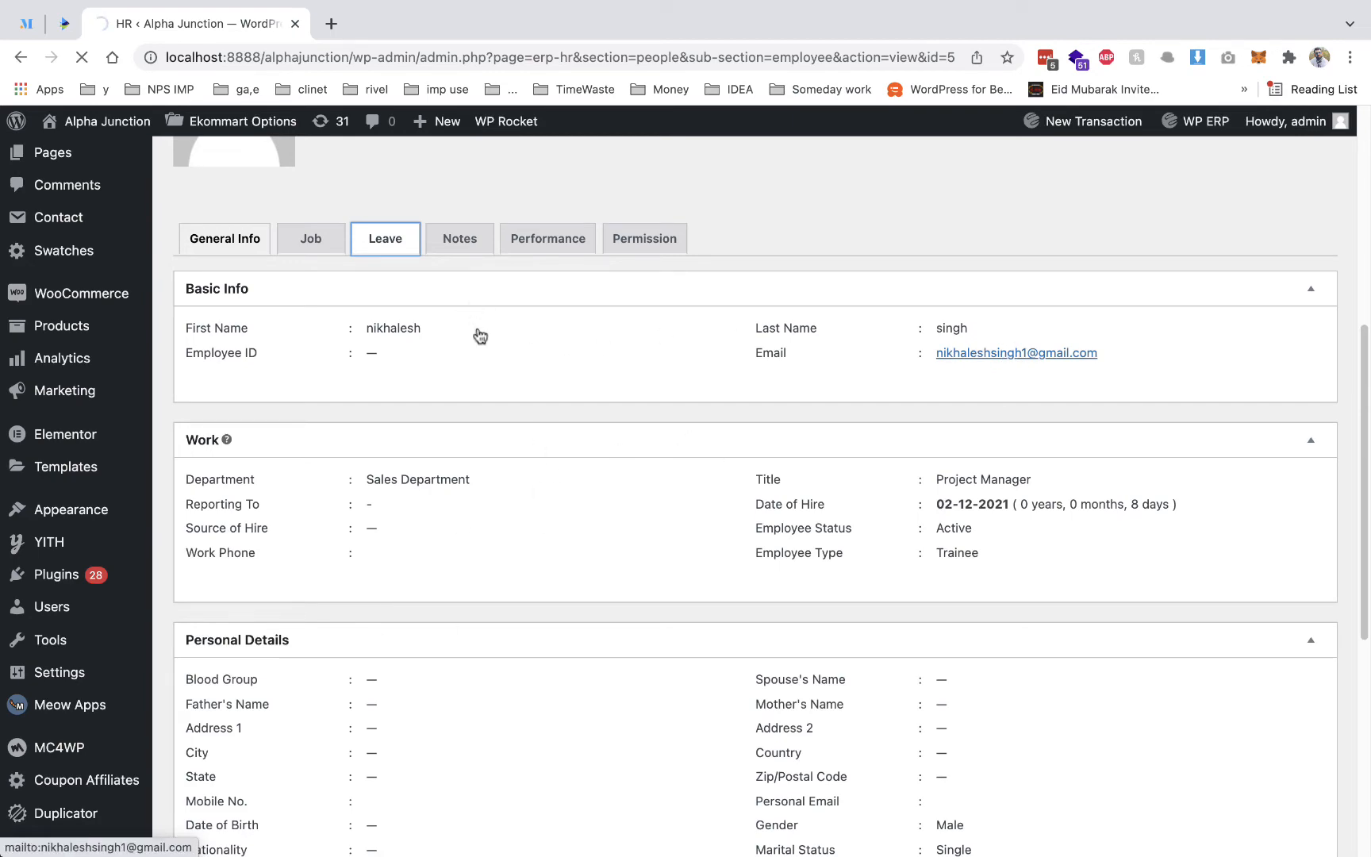
pyautogui.scroll(-3, 486, 404)
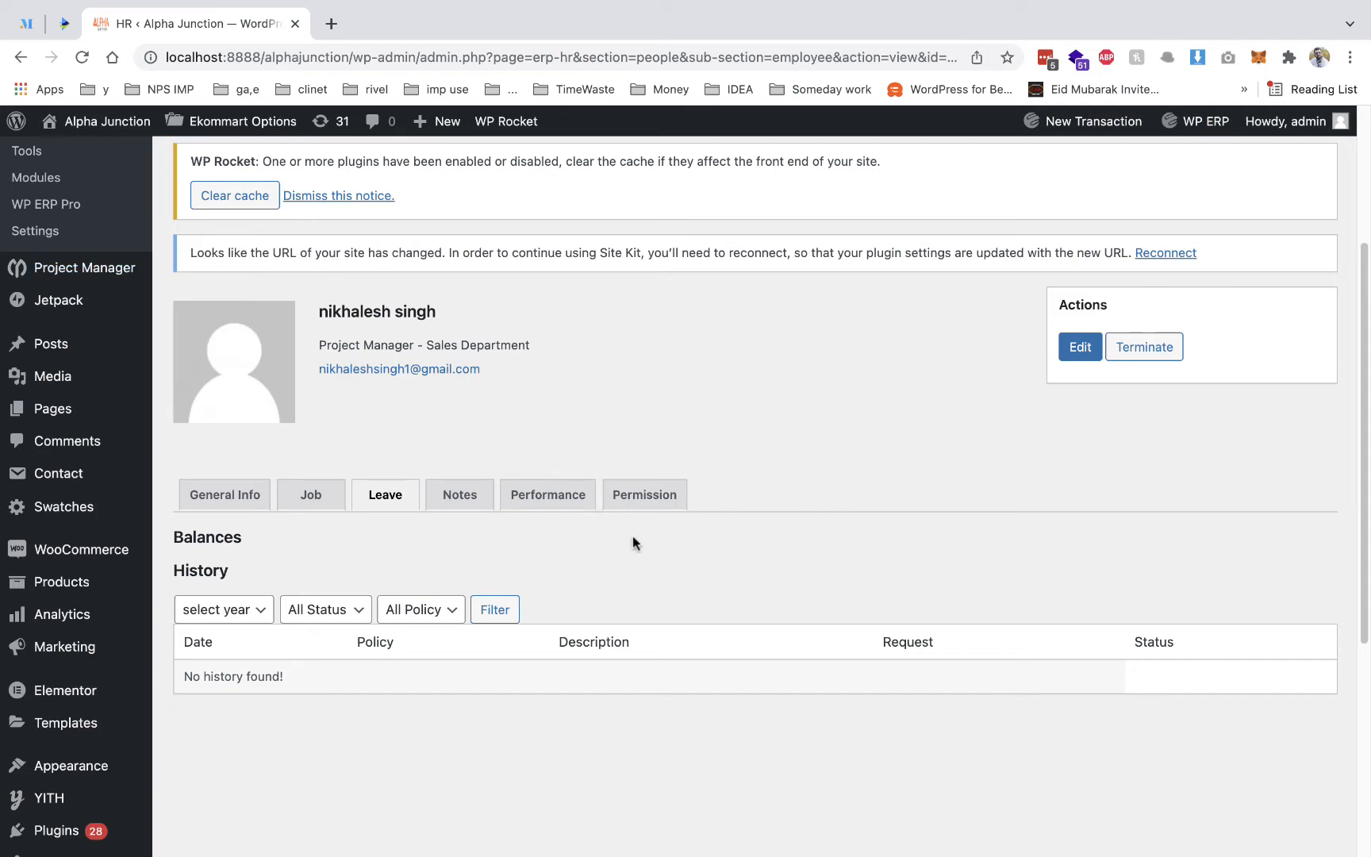
pyautogui.scroll(3, 690, 452)
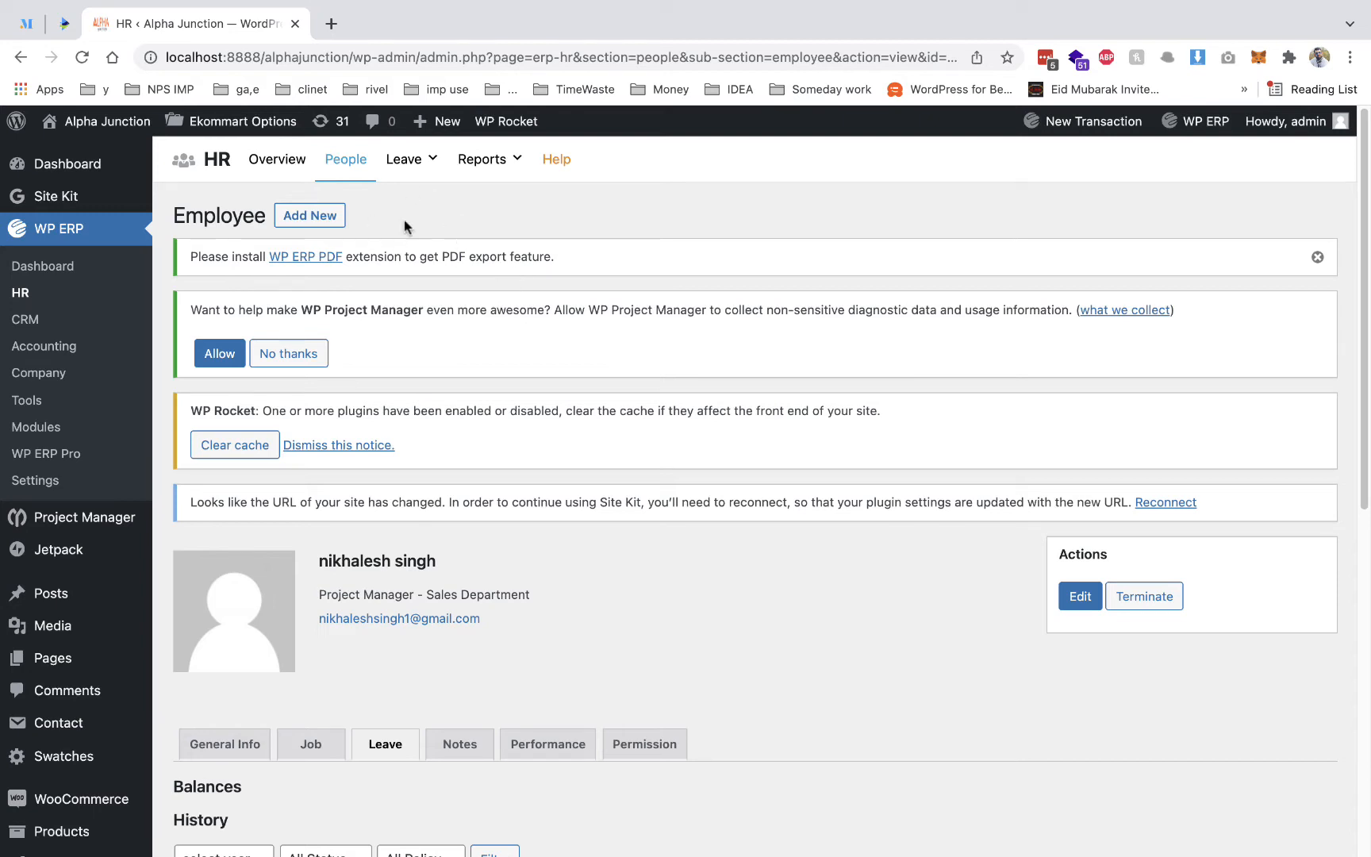
# - Switch to the WP ERP CRM section from the left sidebar
pyautogui.moveTo(410, 170)
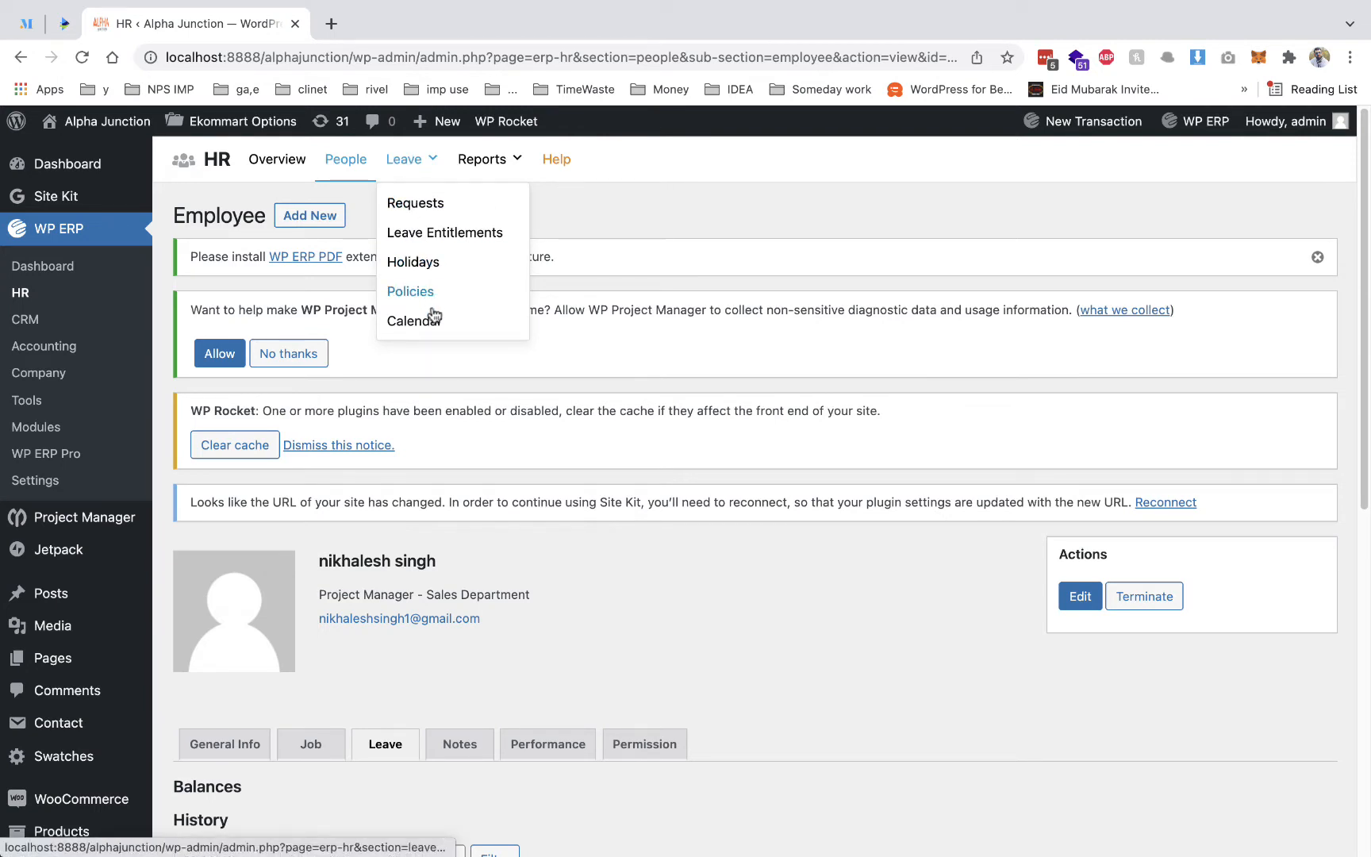
pyautogui.moveTo(472, 161)
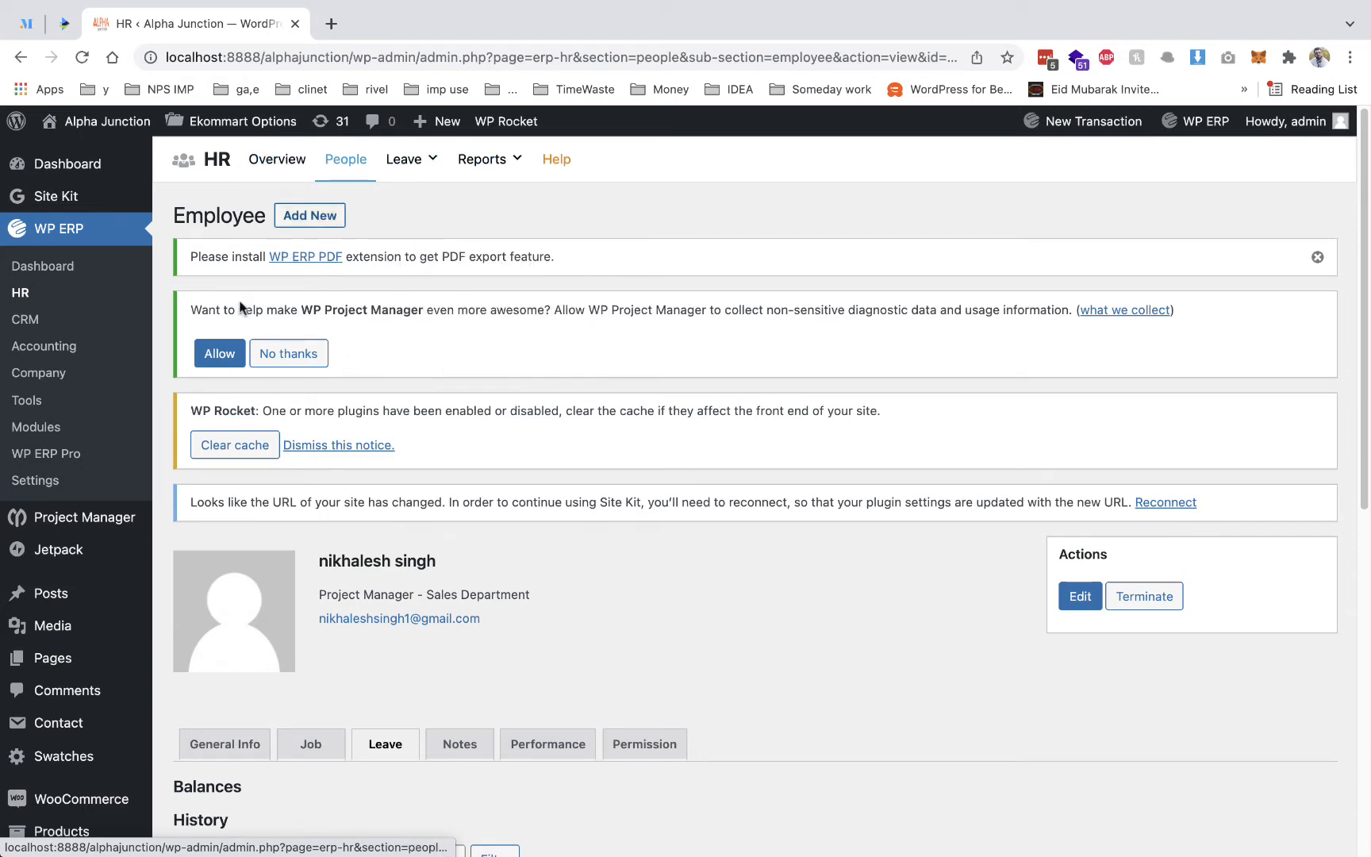
pyautogui.click(52, 325)
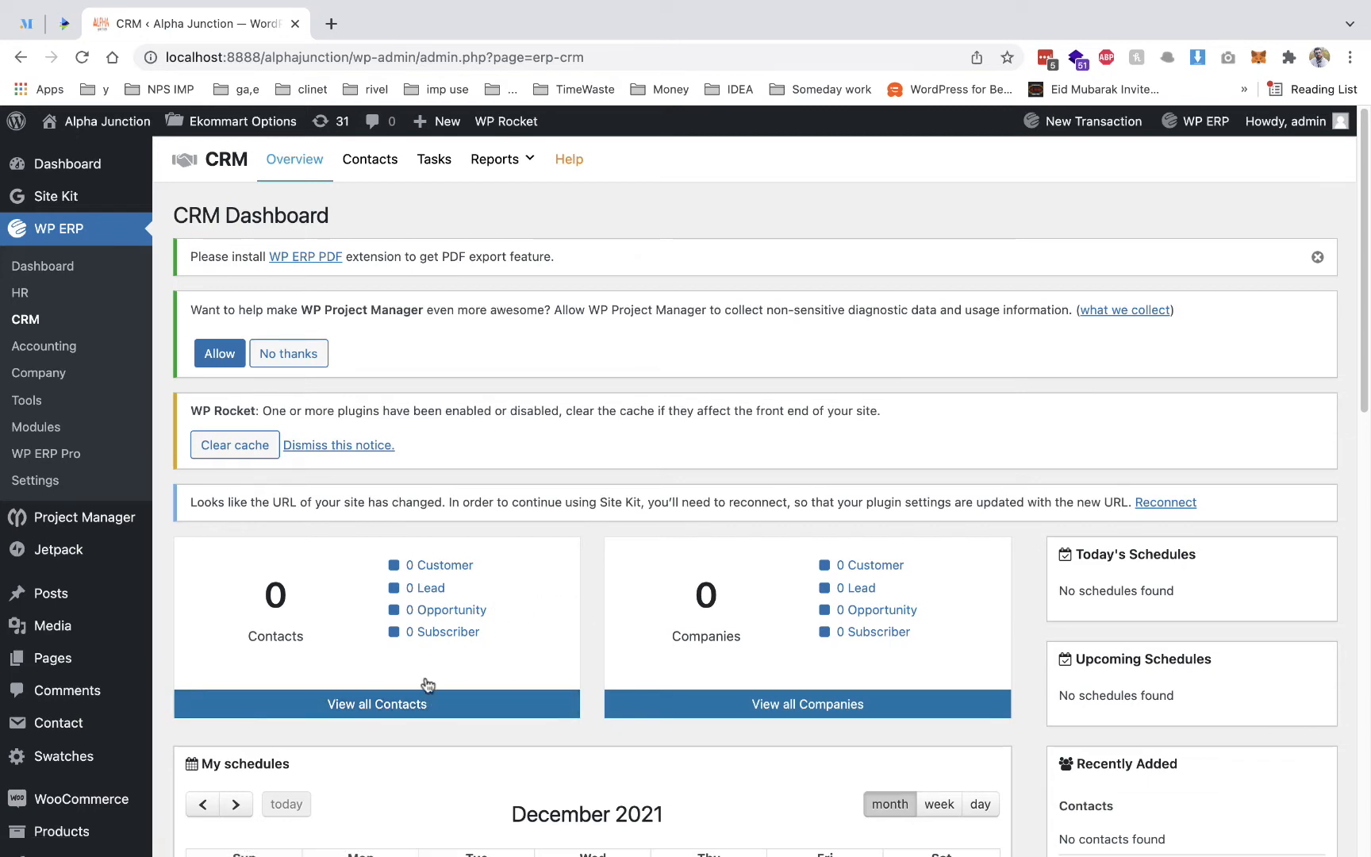
# - Open the full CRM Contacts list and bring up a blank Add New Contact form
pyautogui.click(362, 173)
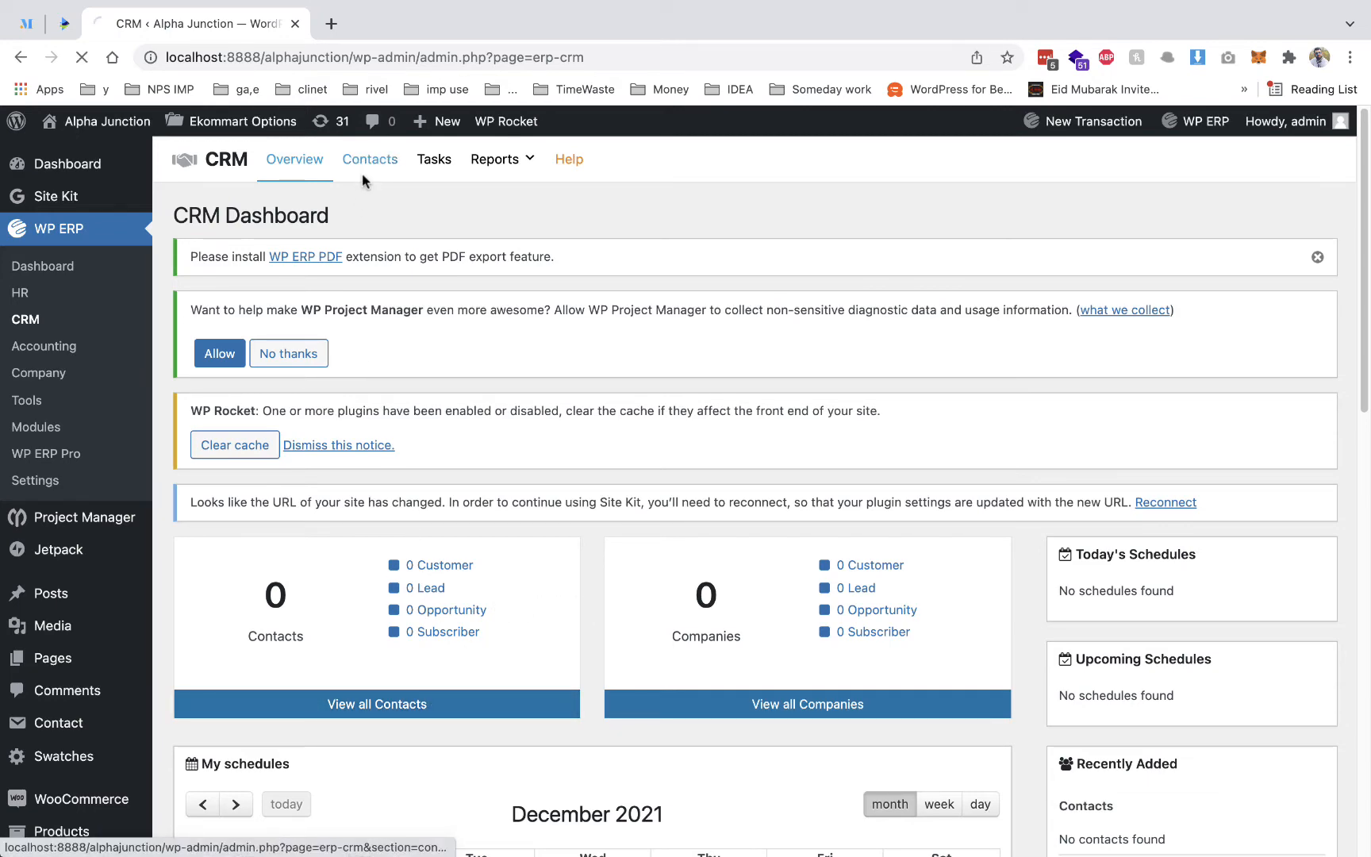
pyautogui.scroll(-7, 392, 490)
pyautogui.scroll(5, 392, 489)
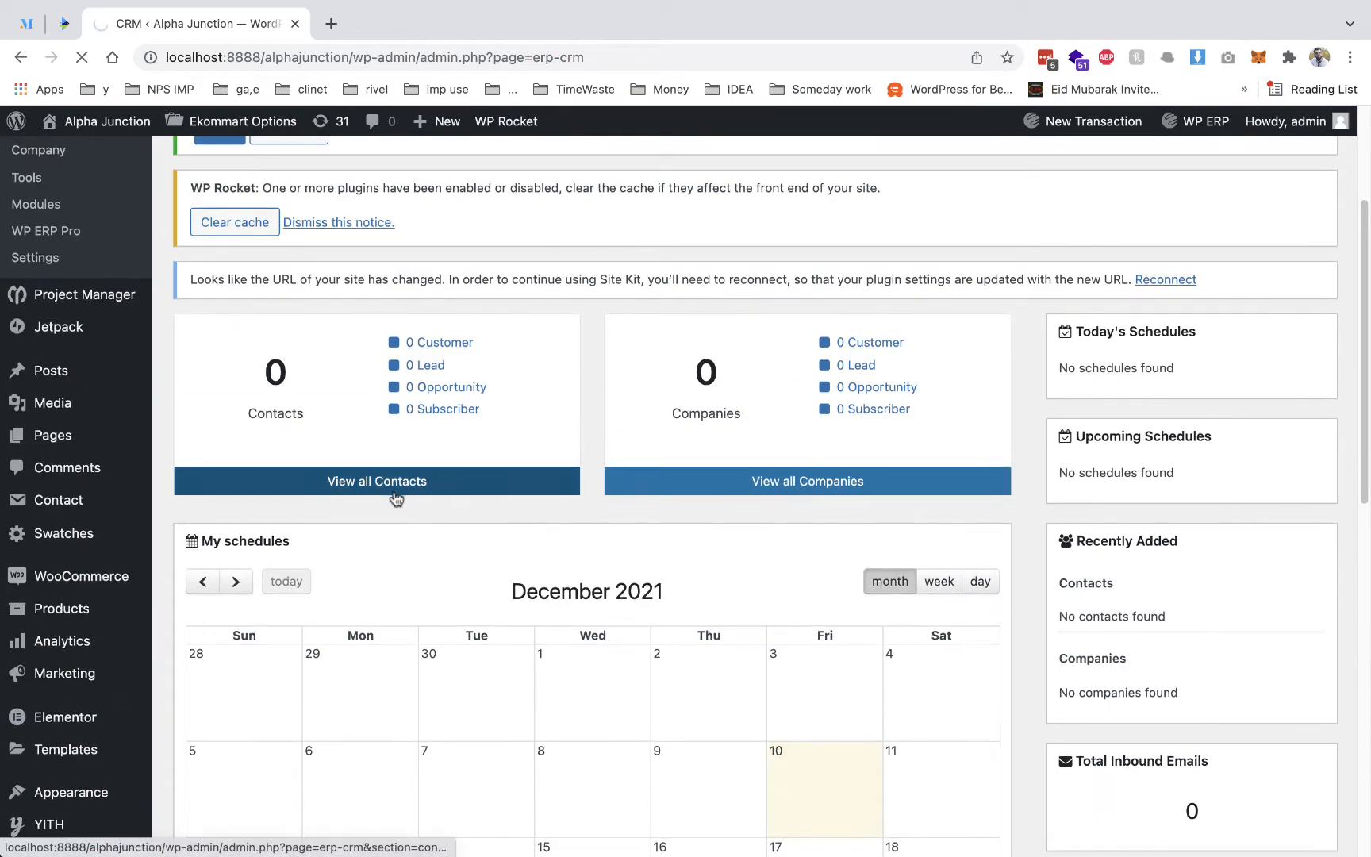
pyautogui.click(393, 491)
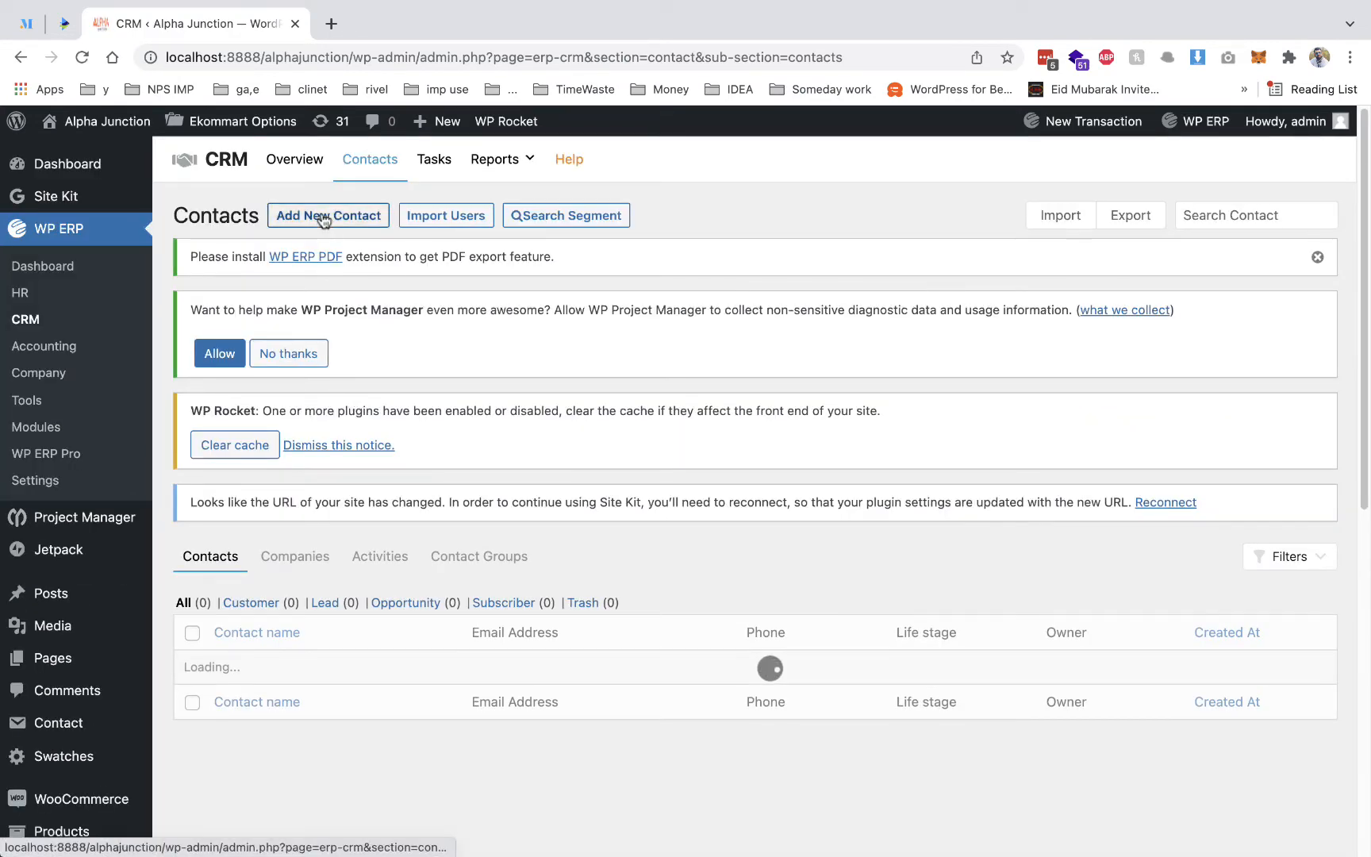
pyautogui.click(323, 221)
# - Fill the contact's name, email and phone from autofill, with life stage Lead and owner admin
pyautogui.click(475, 346)
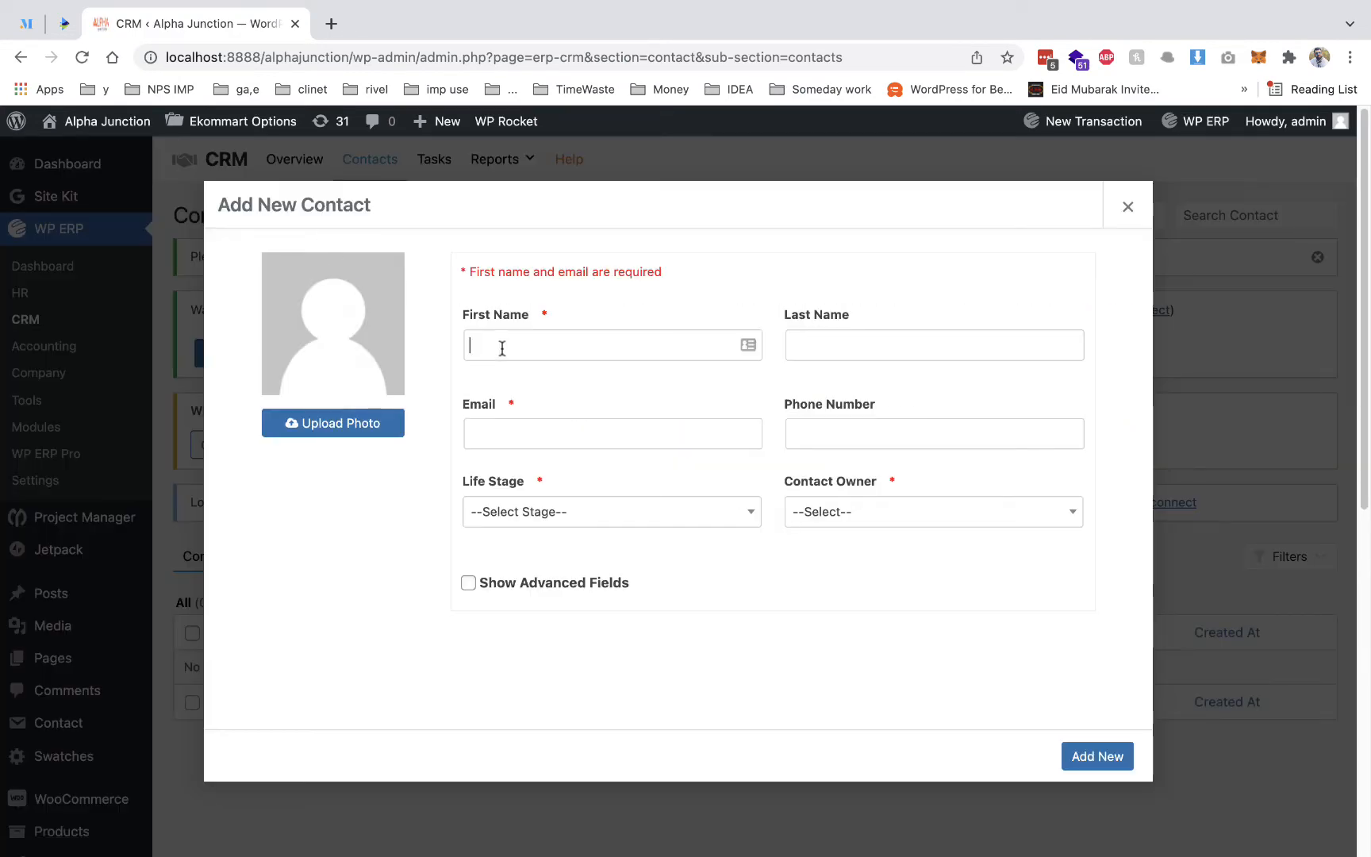
pyautogui.click(515, 508)
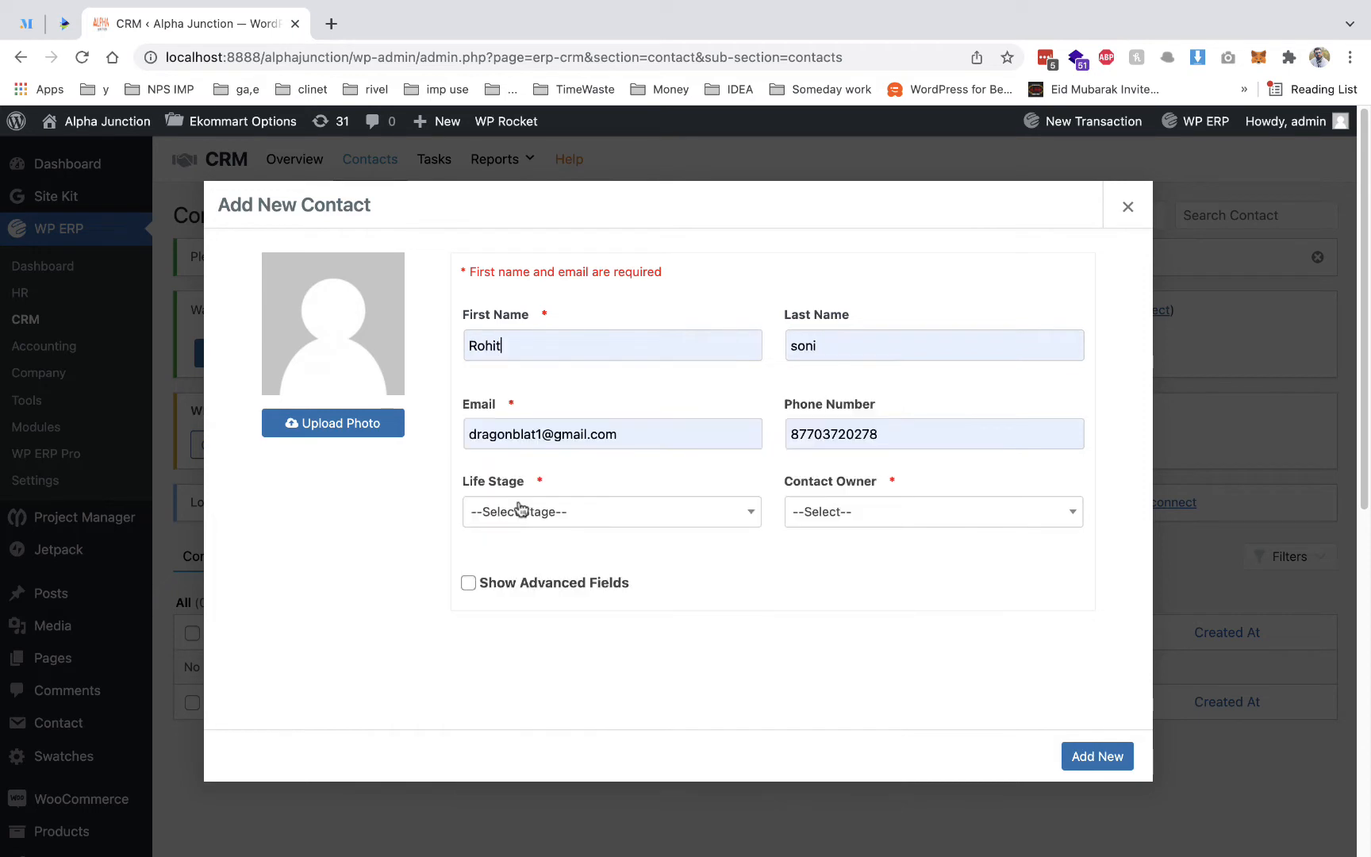
pyautogui.click(694, 512)
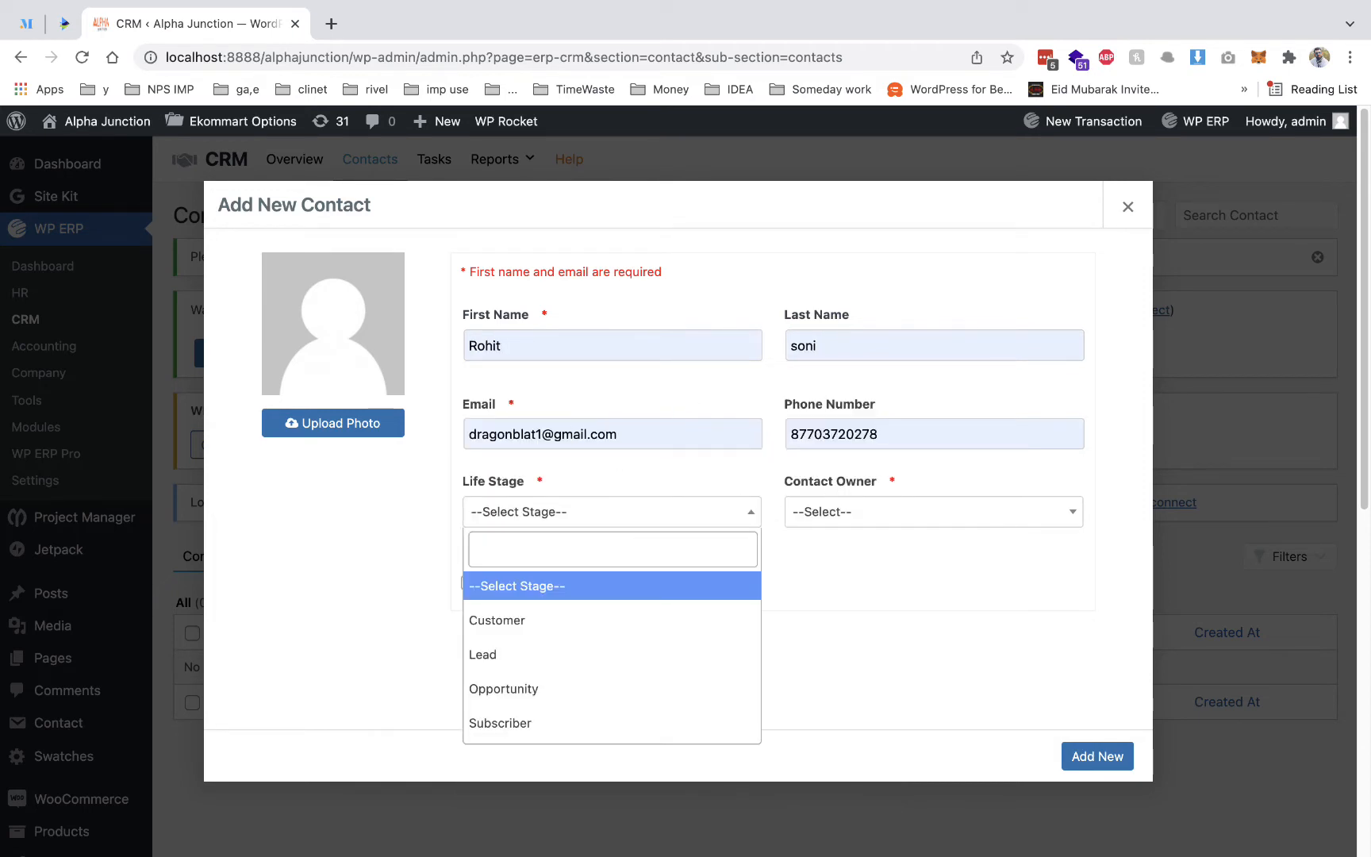
pyautogui.click(524, 653)
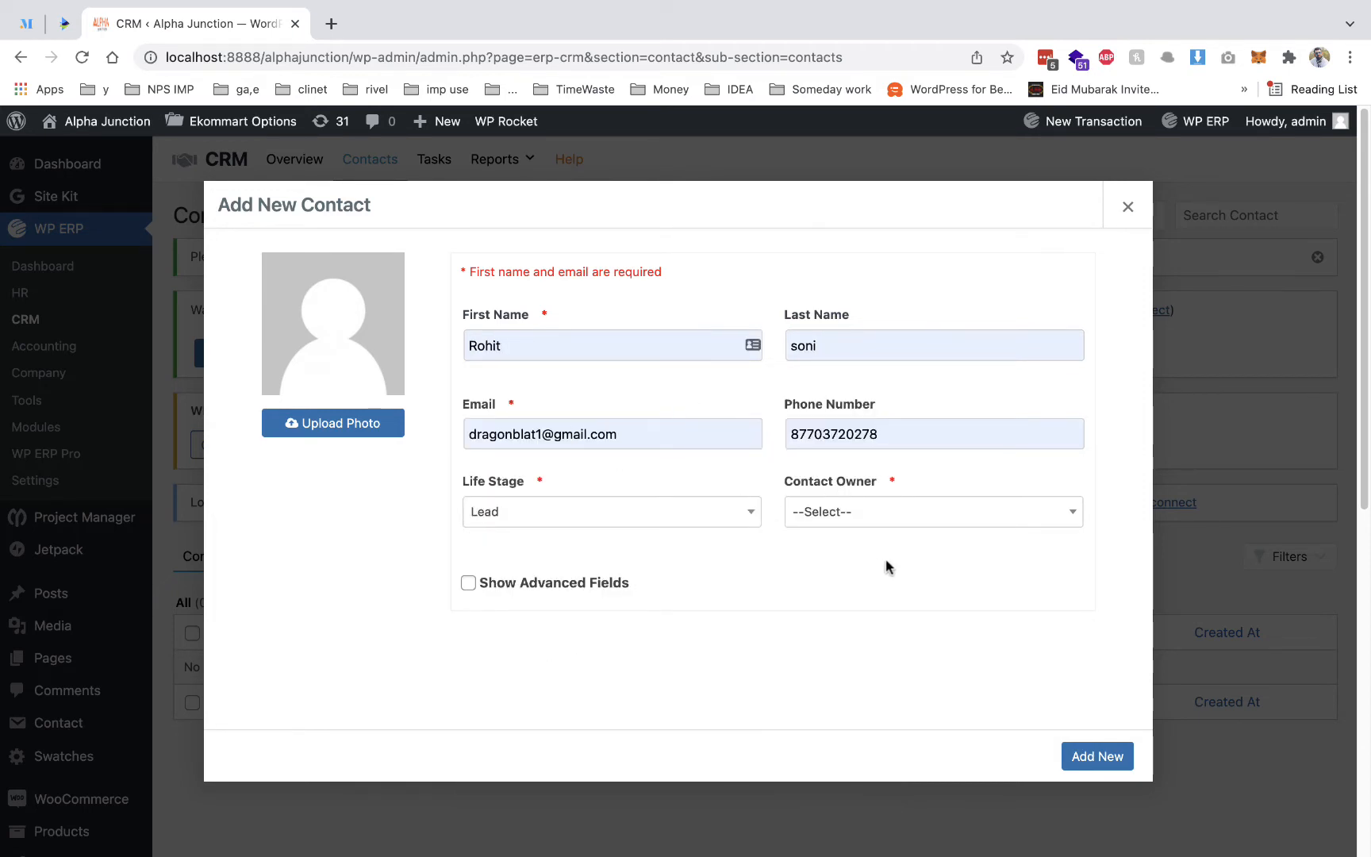
pyautogui.click(861, 512)
pyautogui.click(851, 627)
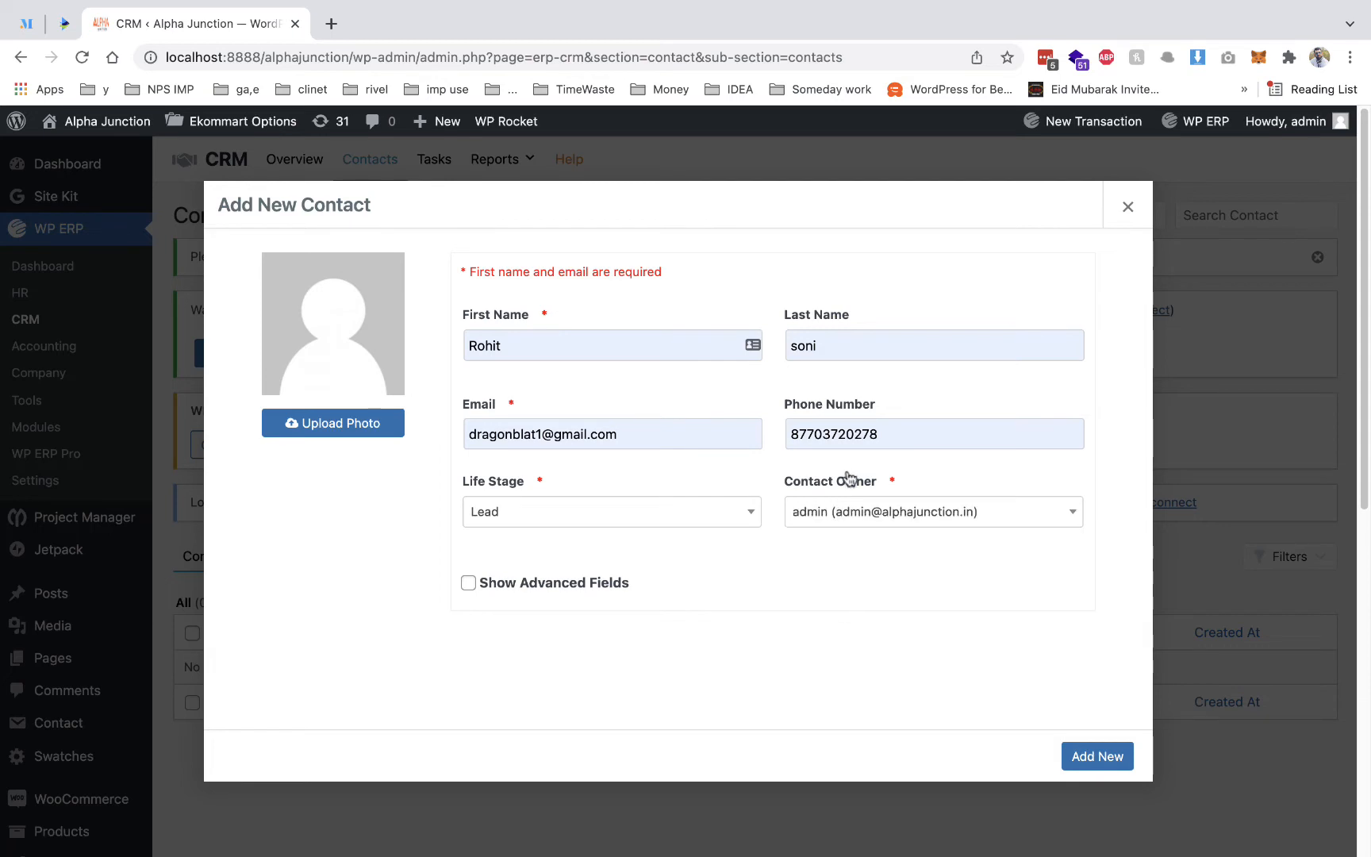
pyautogui.tripleClick(780, 490)
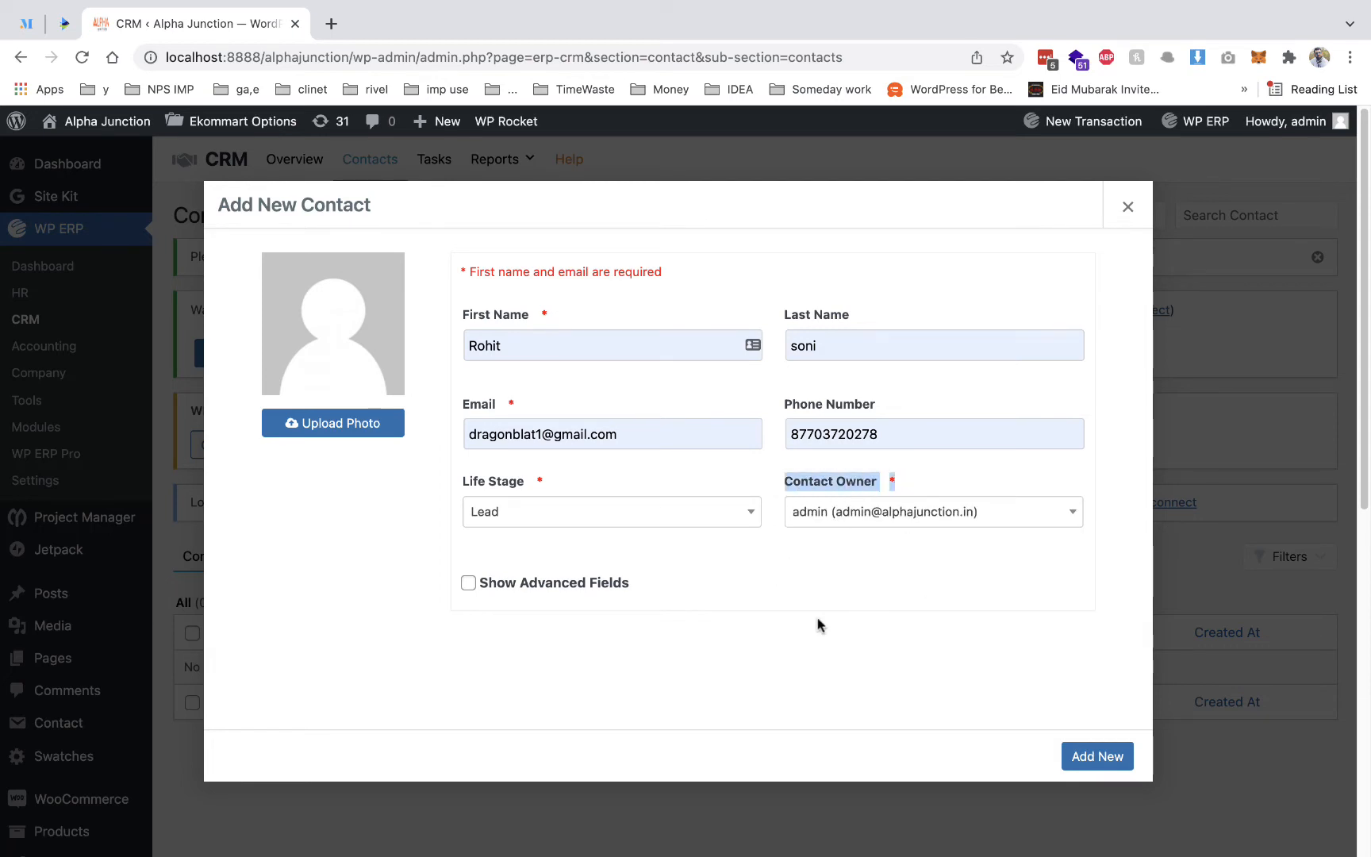
# - Review the advanced contact fields, then save the new contact
pyautogui.click(577, 583)
pyautogui.scroll(-1, 809, 635)
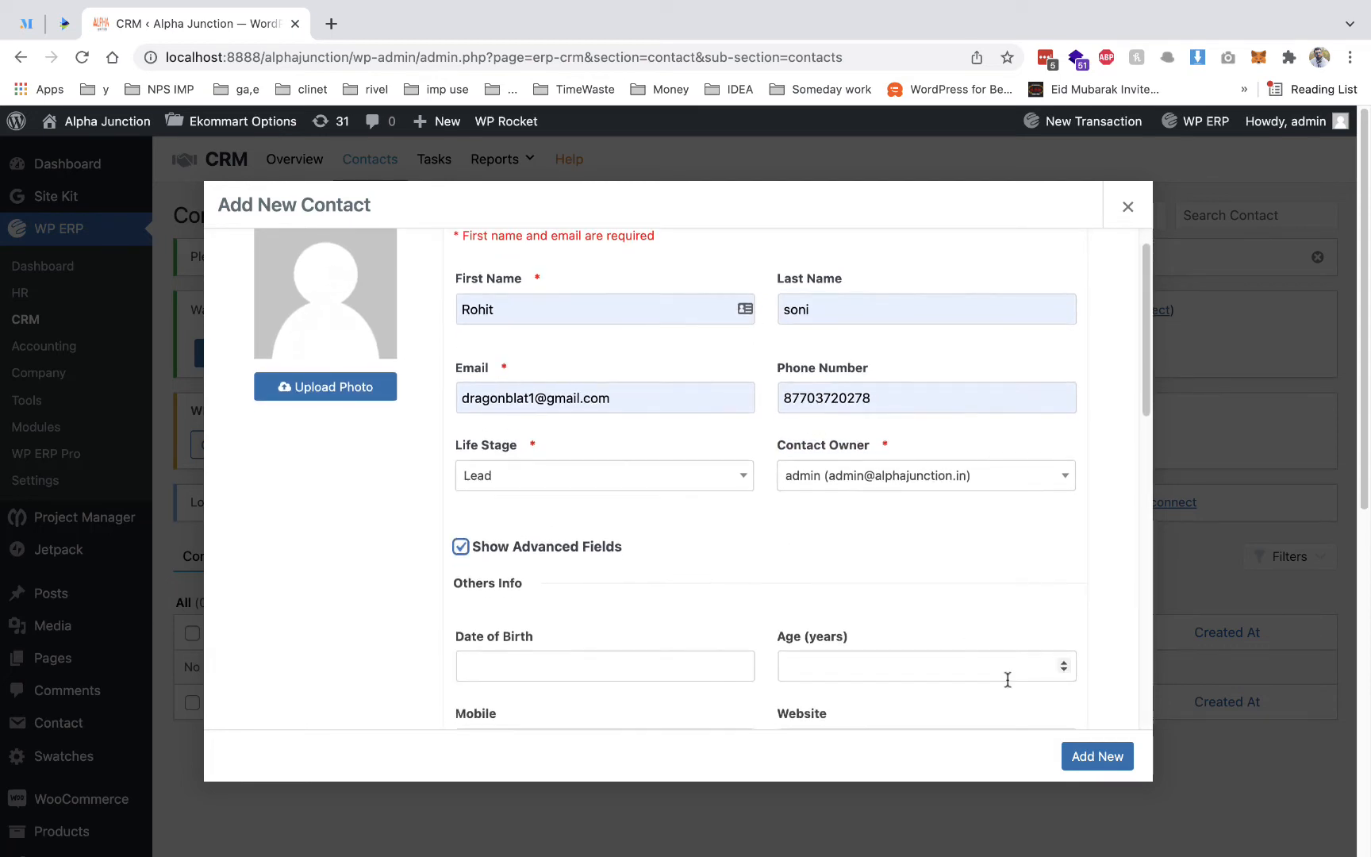
pyautogui.scroll(-3, 743, 590)
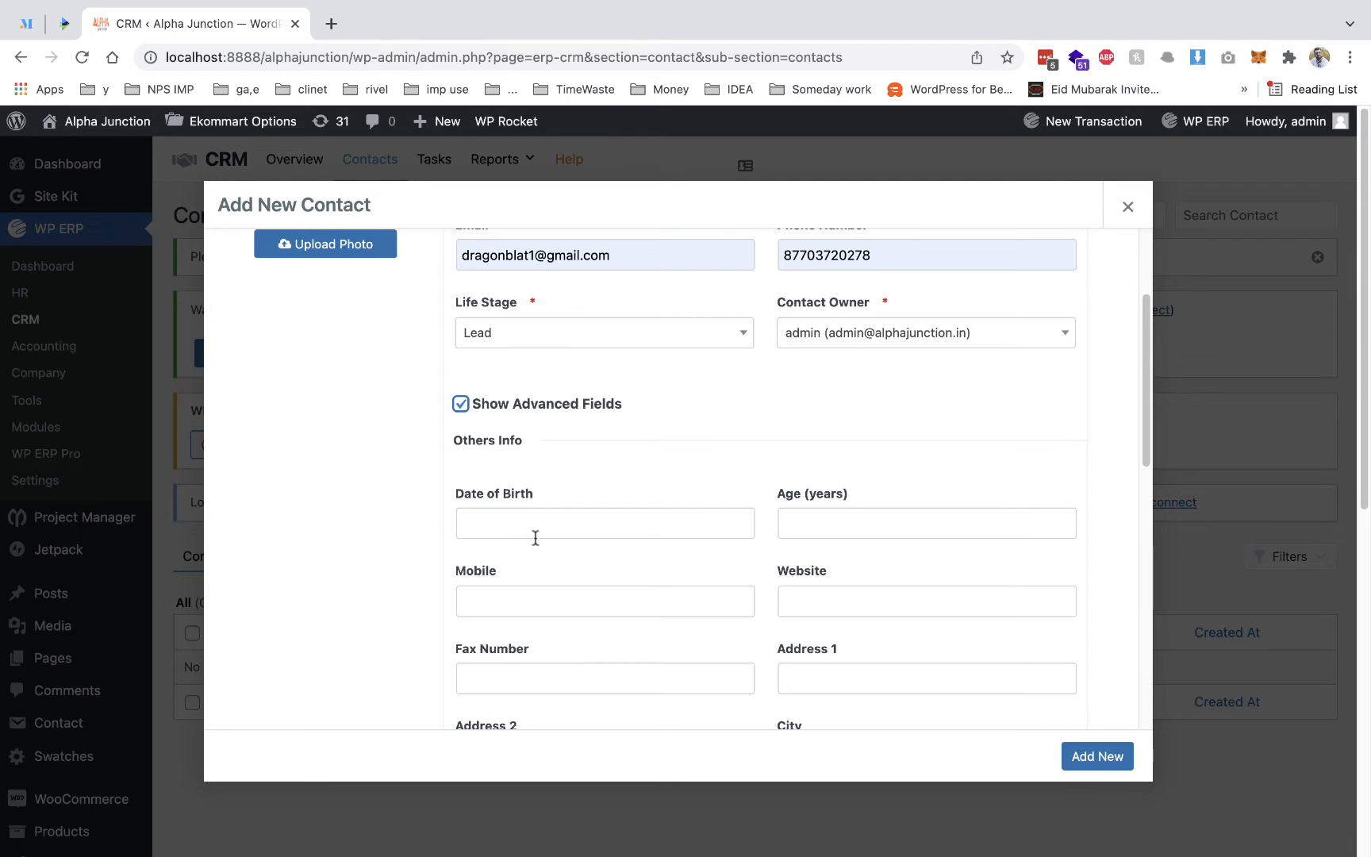
pyautogui.click(524, 406)
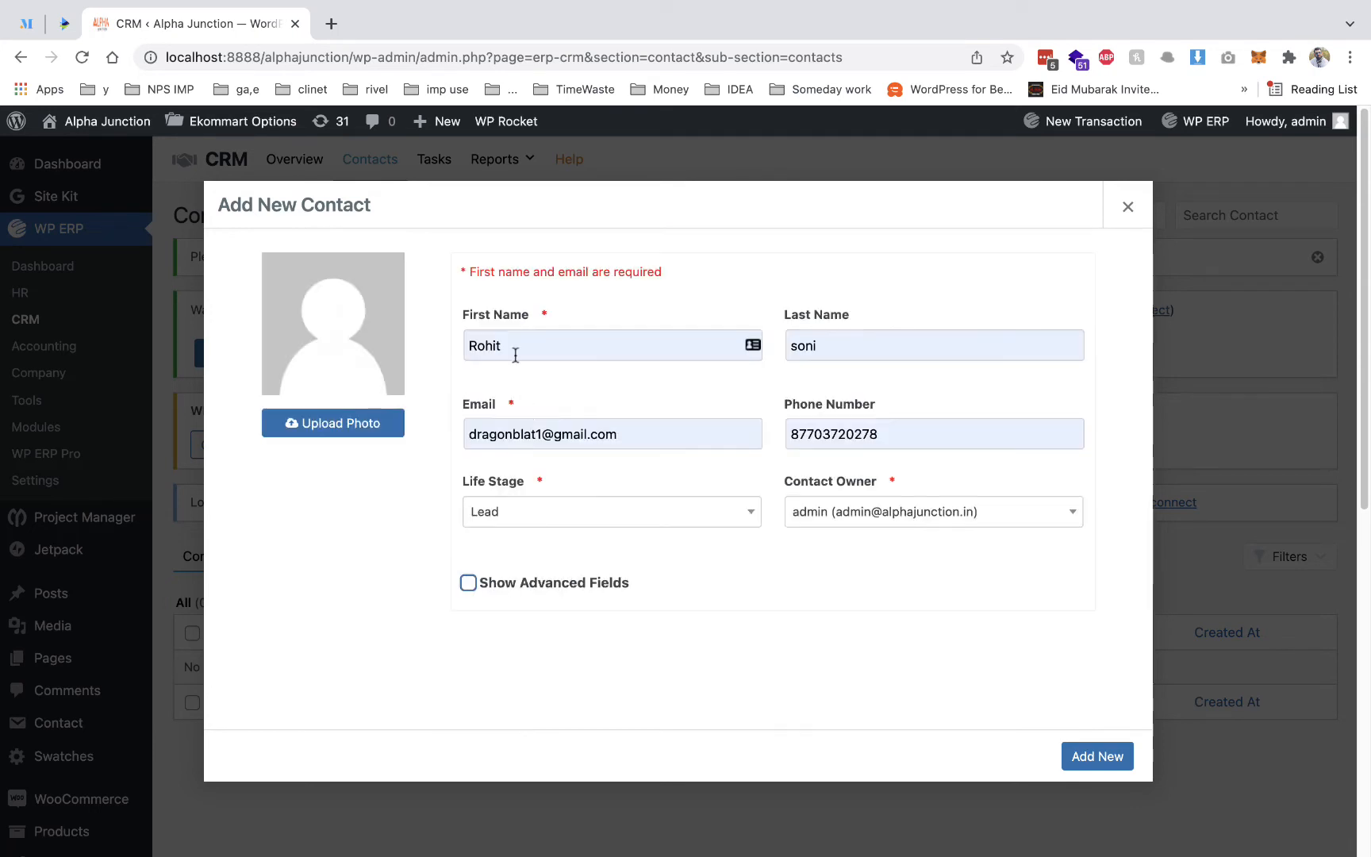
pyautogui.click(1115, 756)
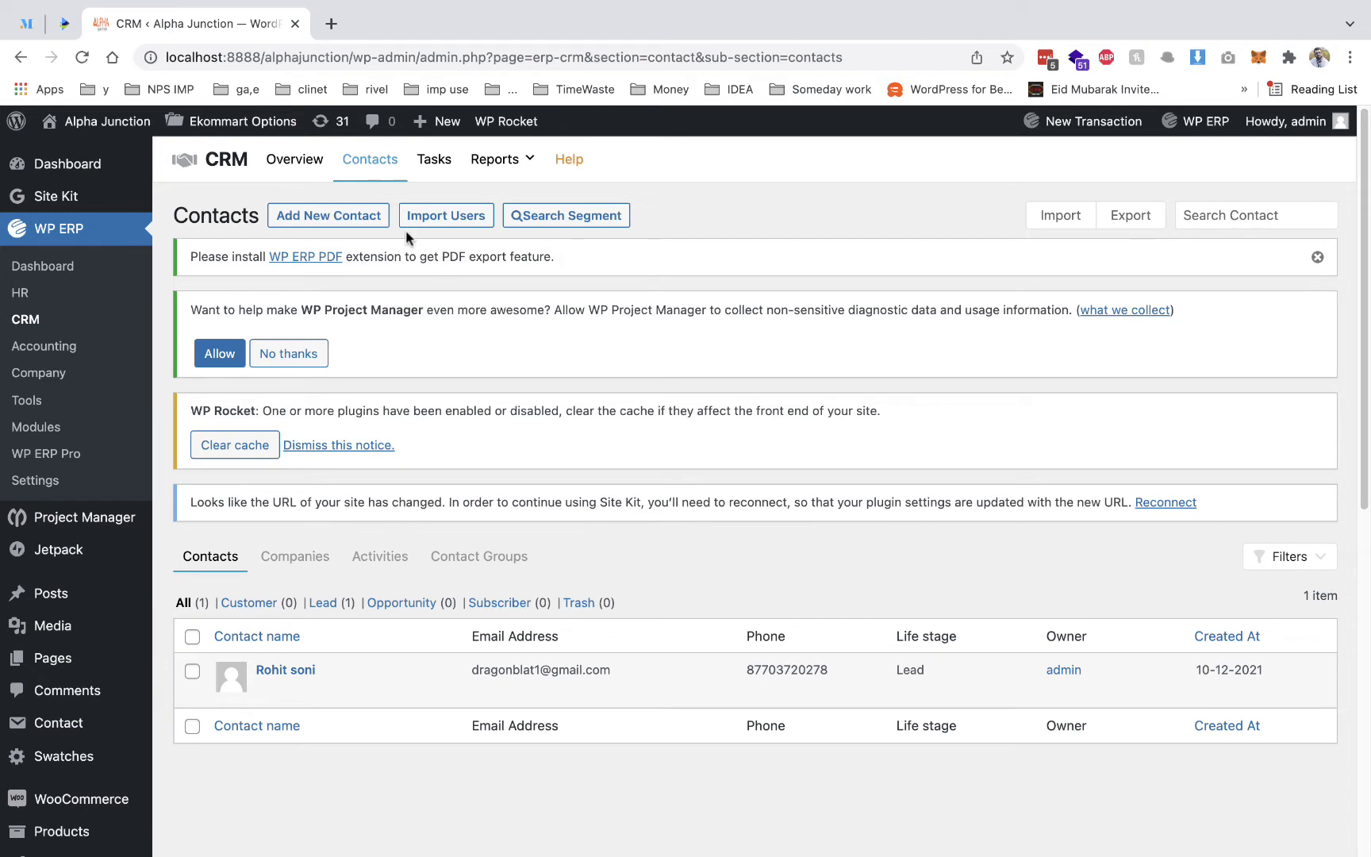
# - Return to the CRM overview and view the list of all companies
pyautogui.click(293, 163)
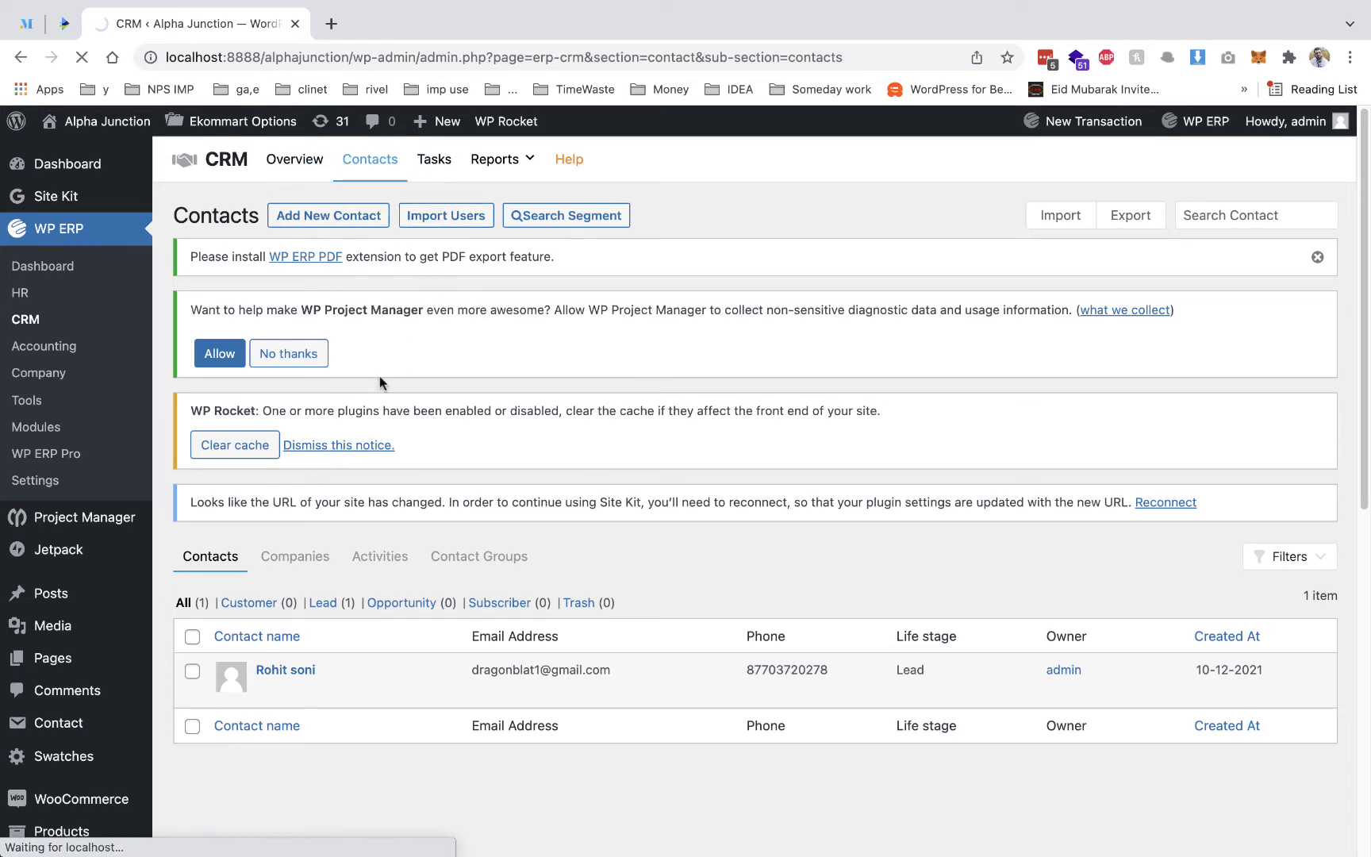
pyautogui.scroll(-5, 505, 581)
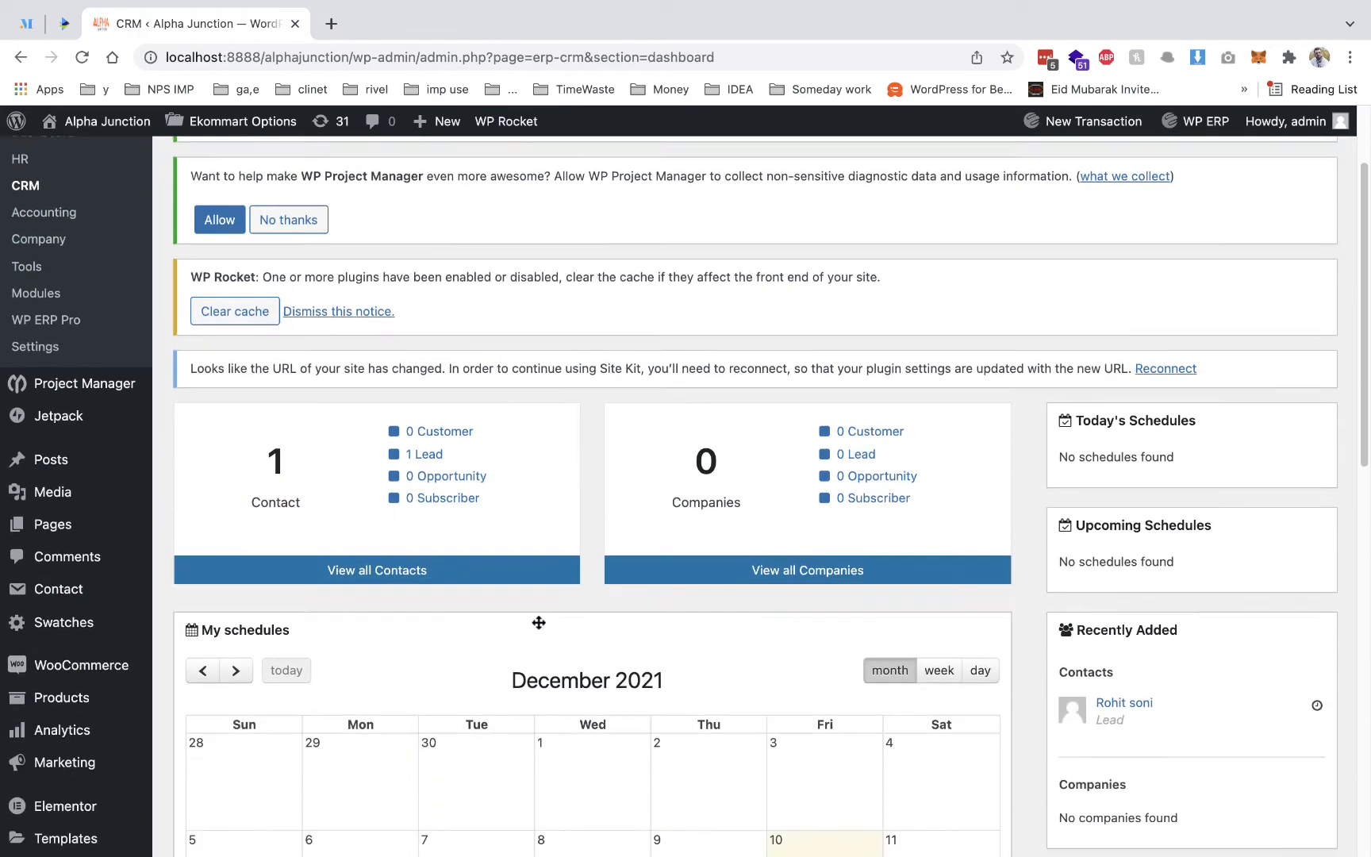
pyautogui.click(621, 551)
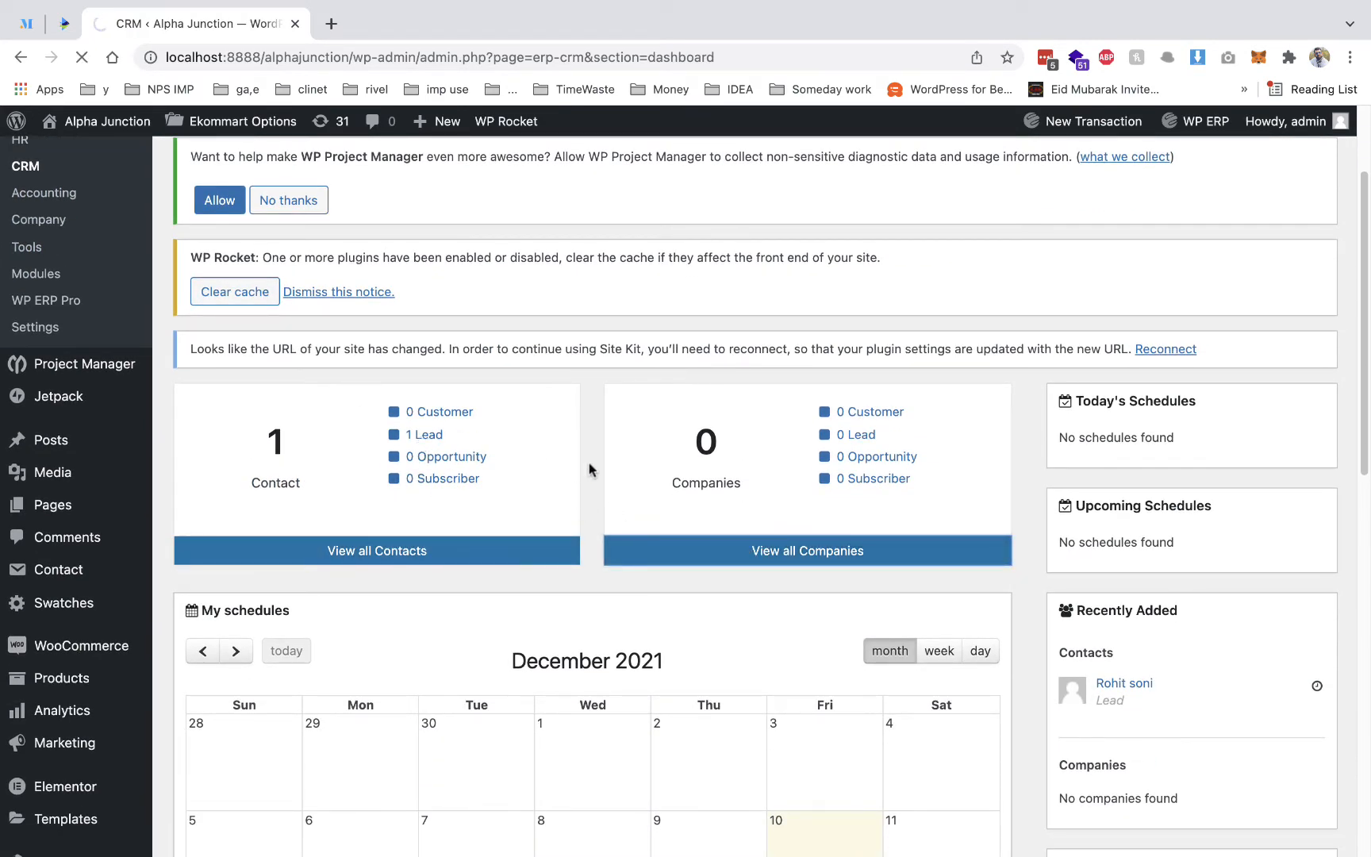
pyautogui.scroll(4, 706, 541)
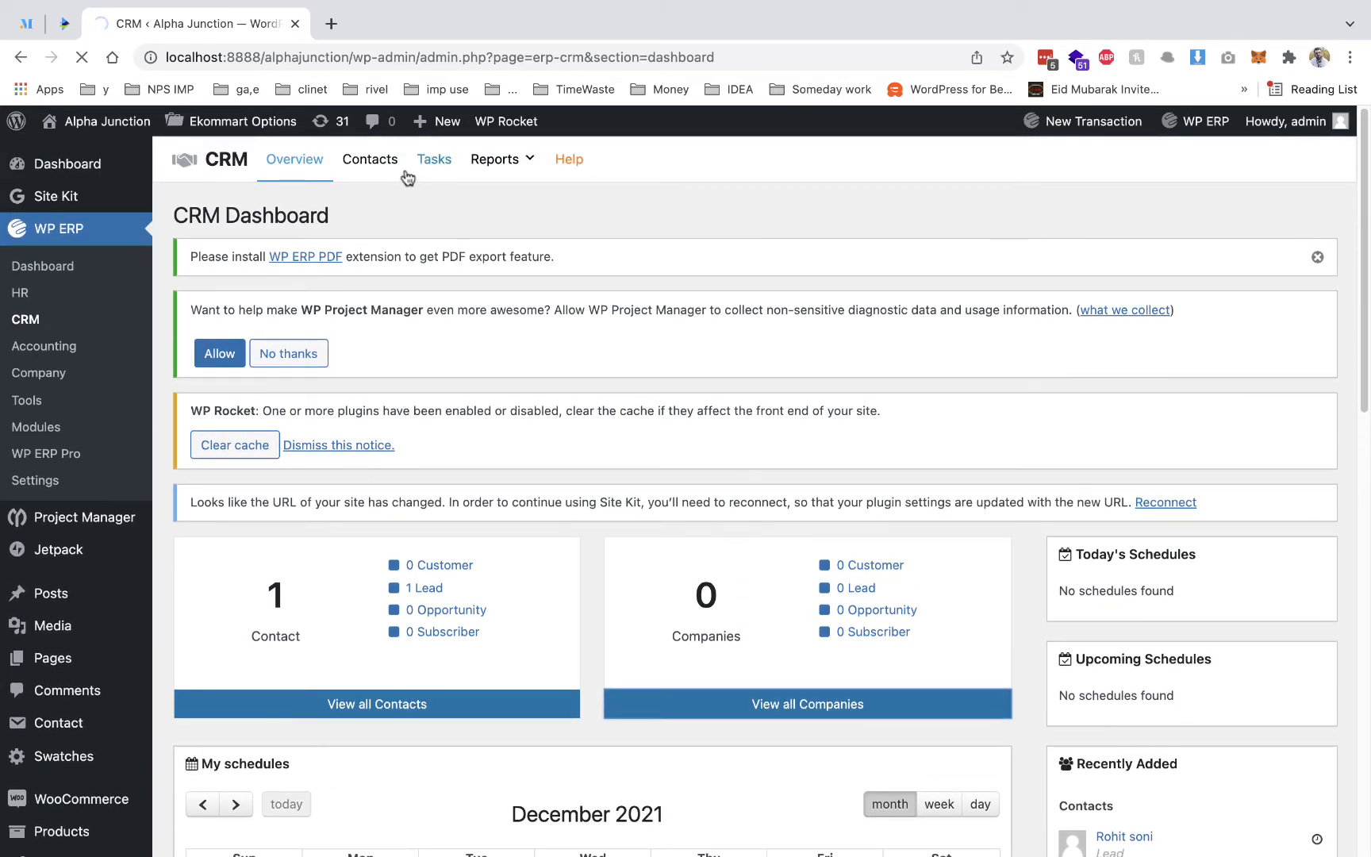
# - Filter contacts to the 1 Lead and open that lead's contact details
pyautogui.click(299, 169)
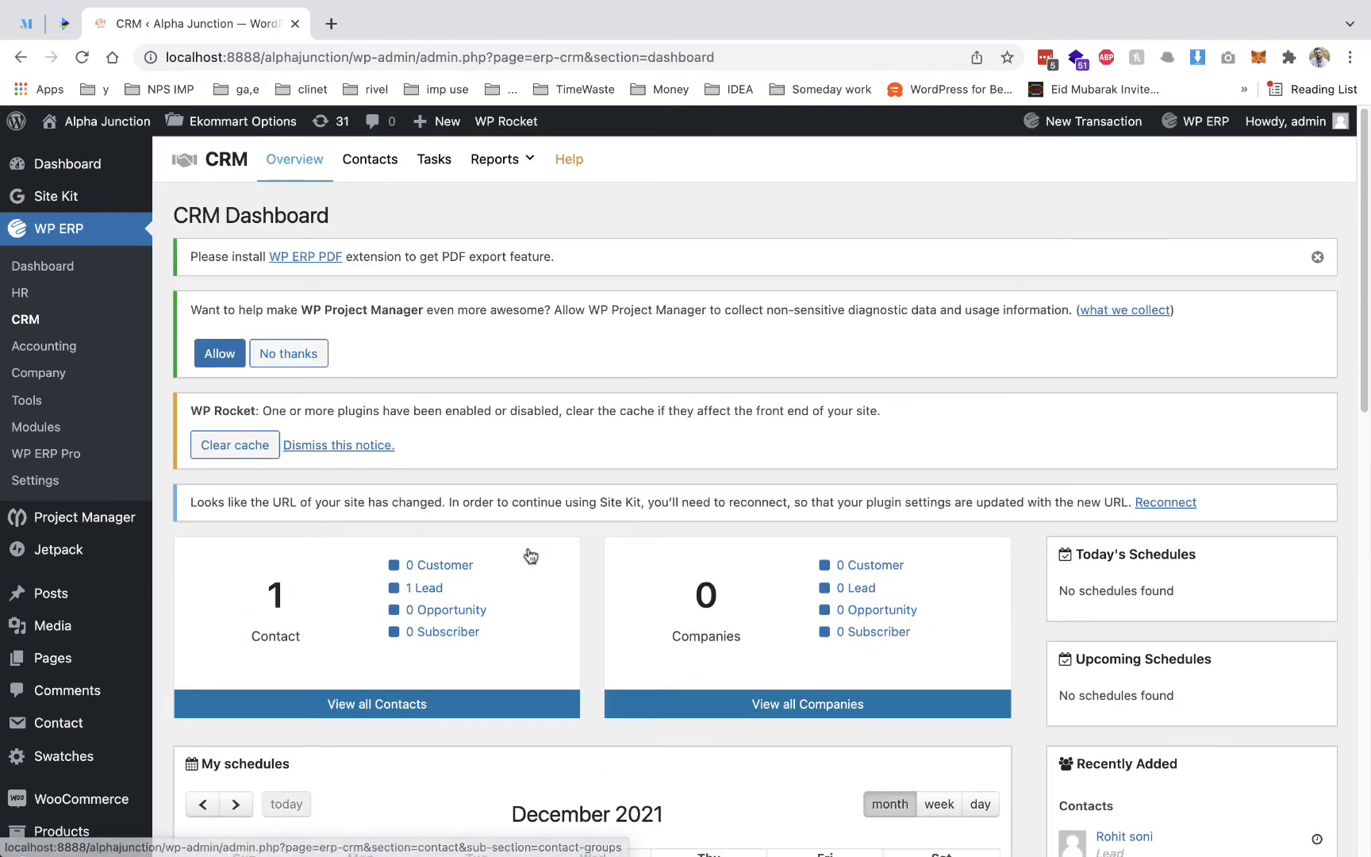
pyautogui.scroll(-5, 530, 554)
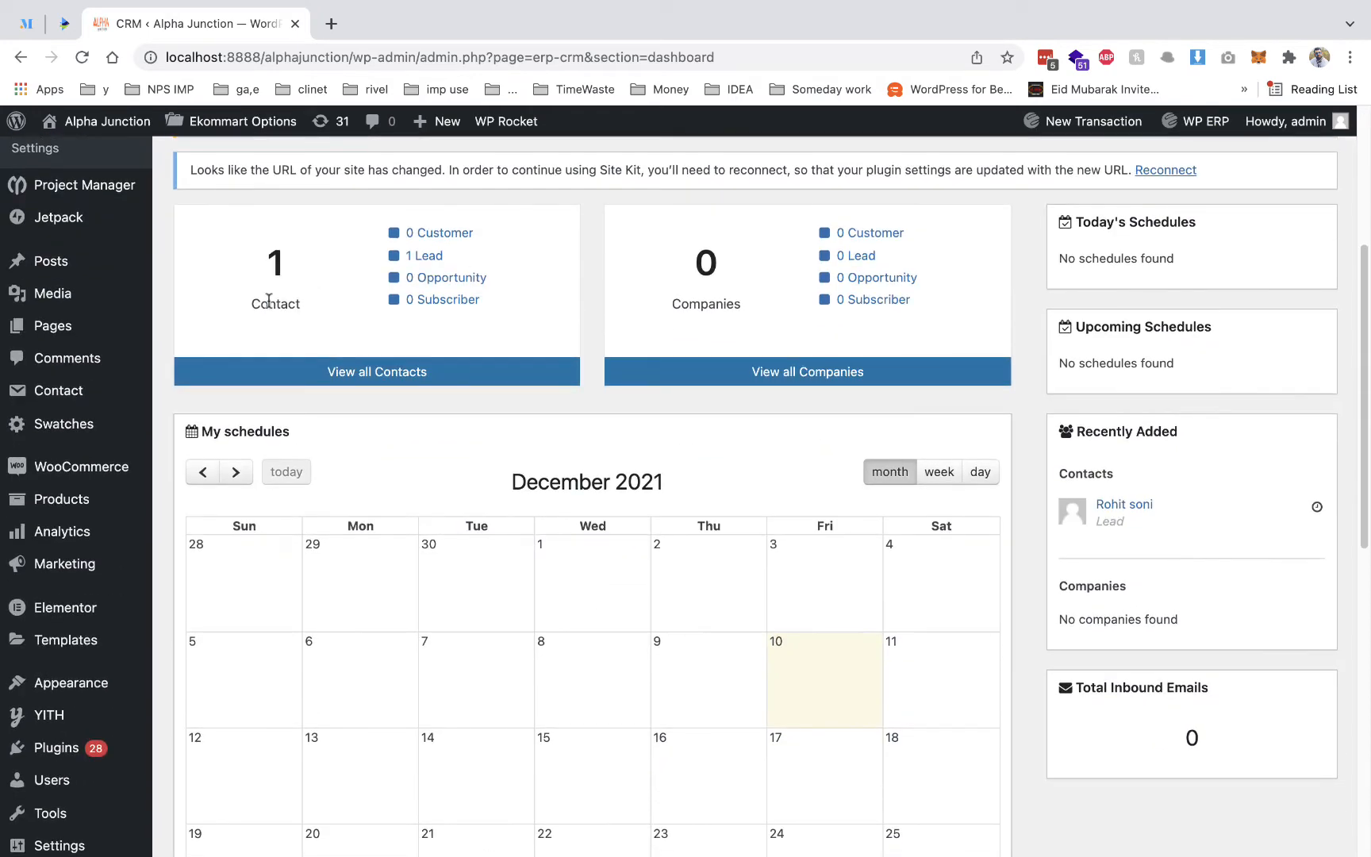
pyautogui.click(425, 257)
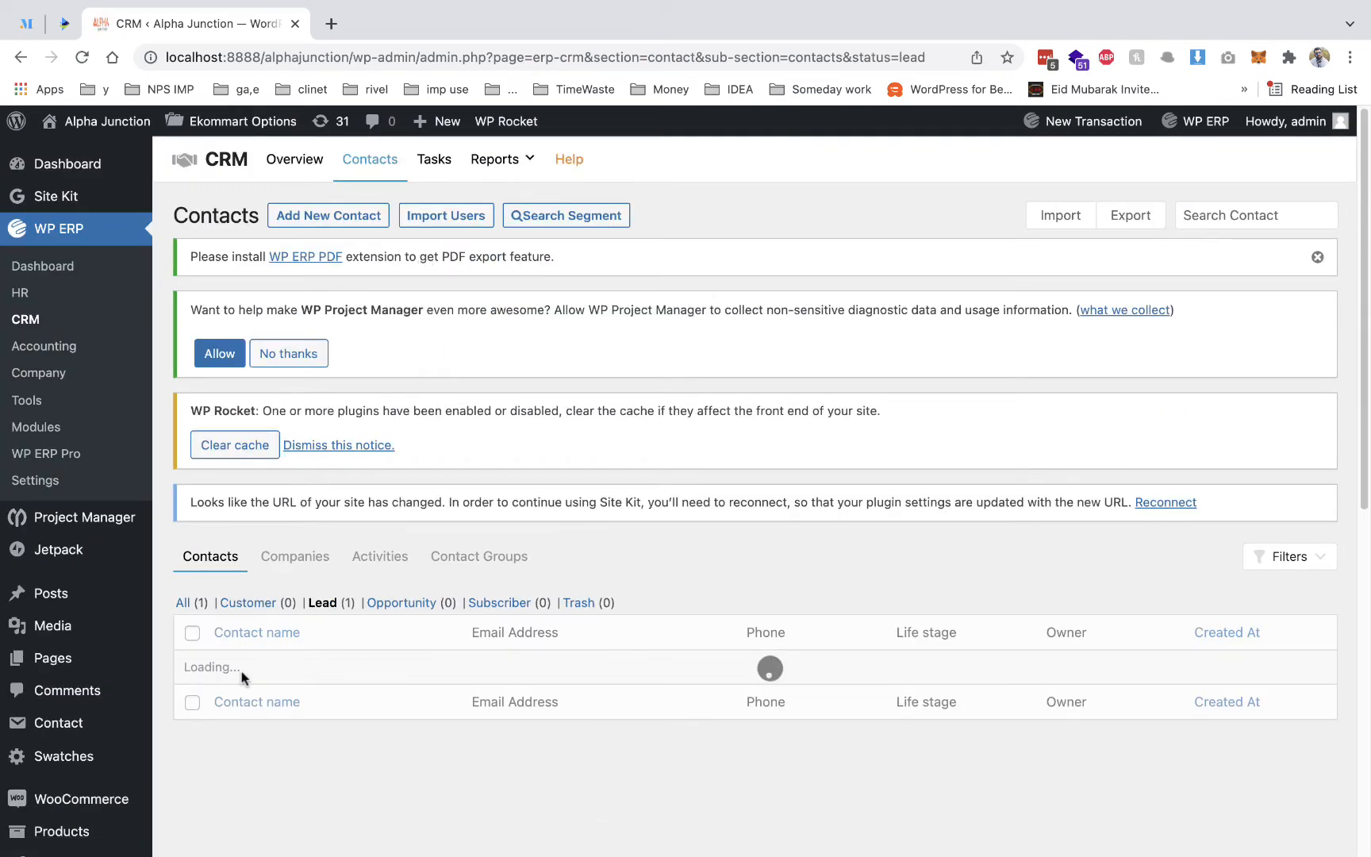
pyautogui.click(270, 671)
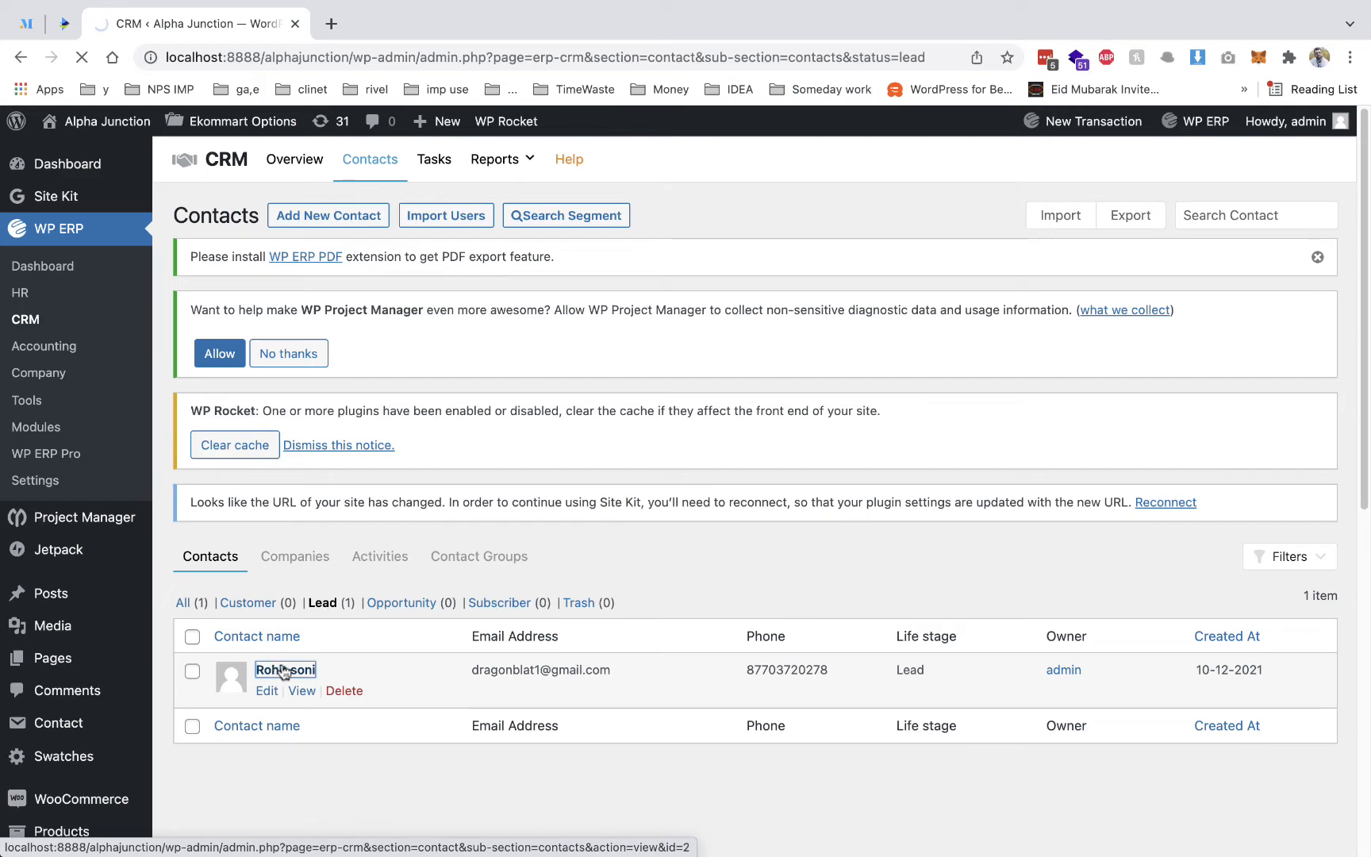
# - Cycle through the New Note, Log Activity and Schedule tabs, ending on a blank new task
pyautogui.scroll(-3, 913, 610)
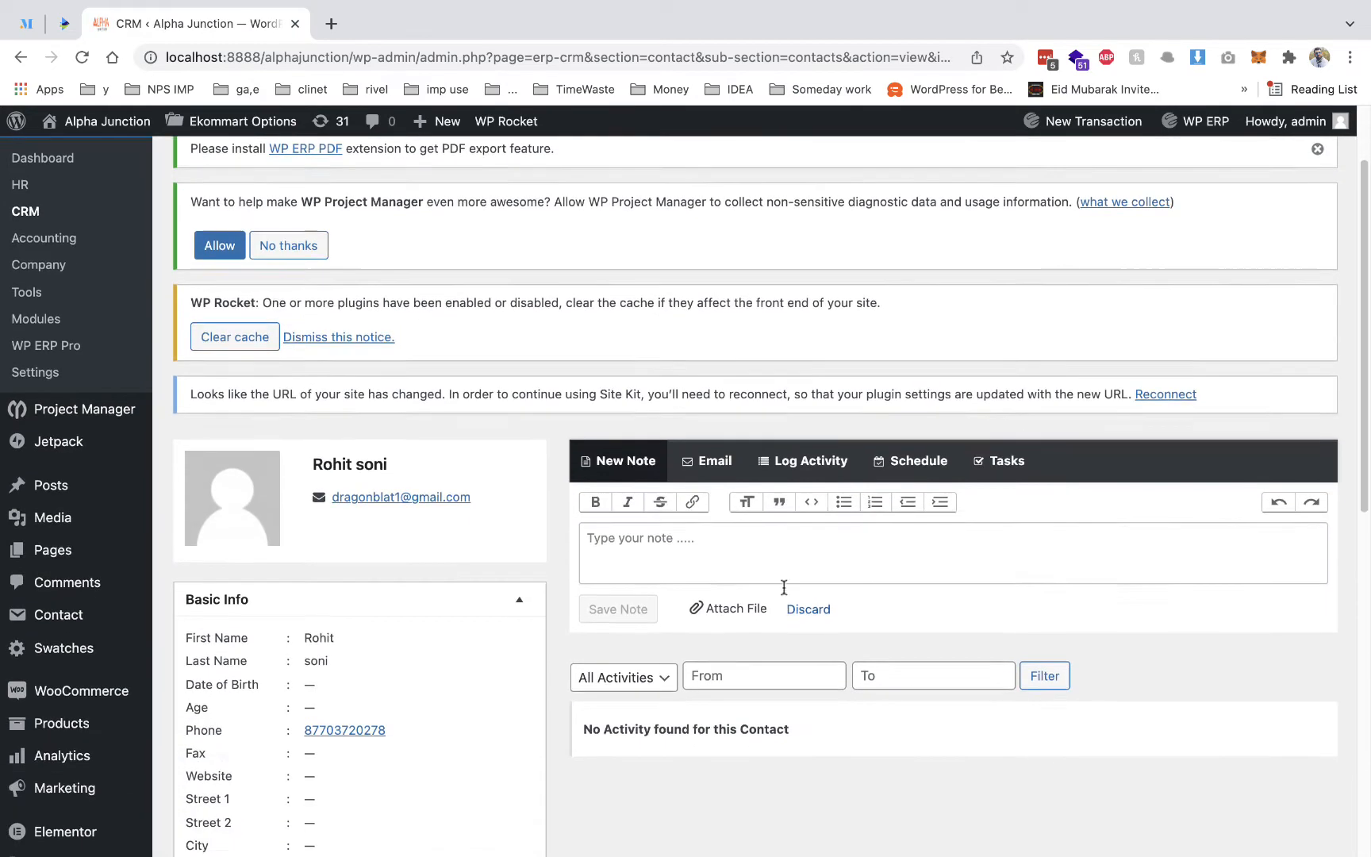
pyautogui.click(649, 540)
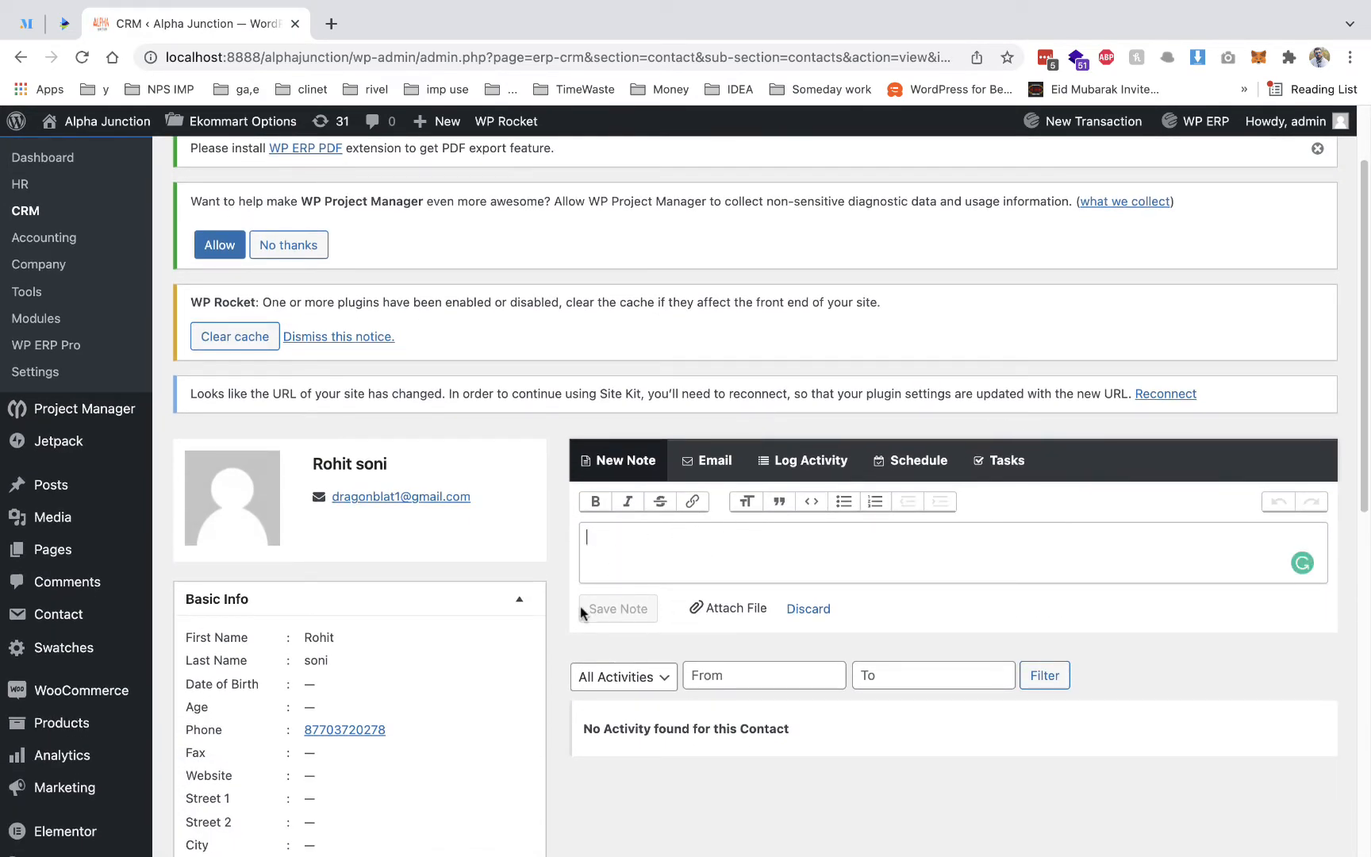
pyautogui.click(790, 462)
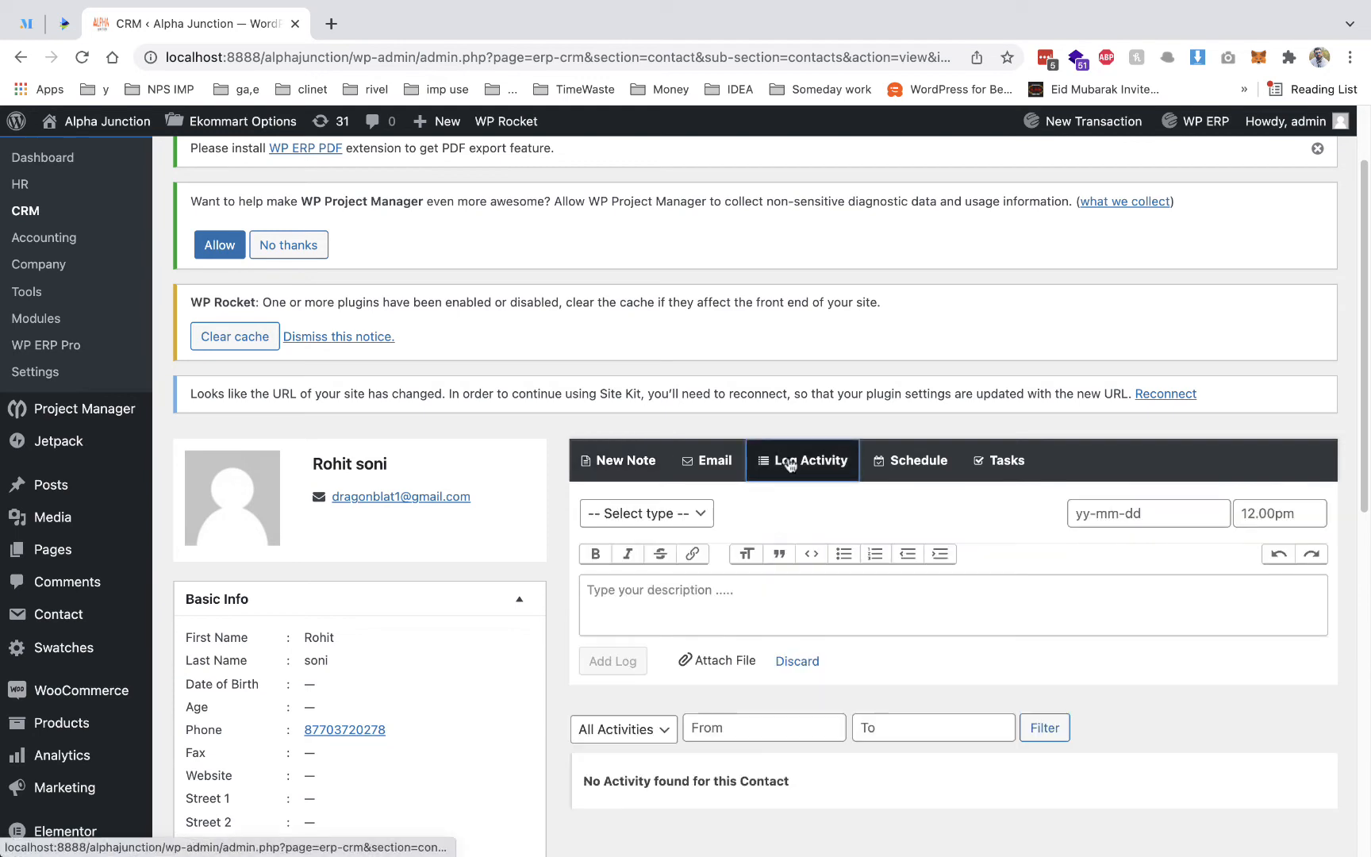
pyautogui.click(914, 467)
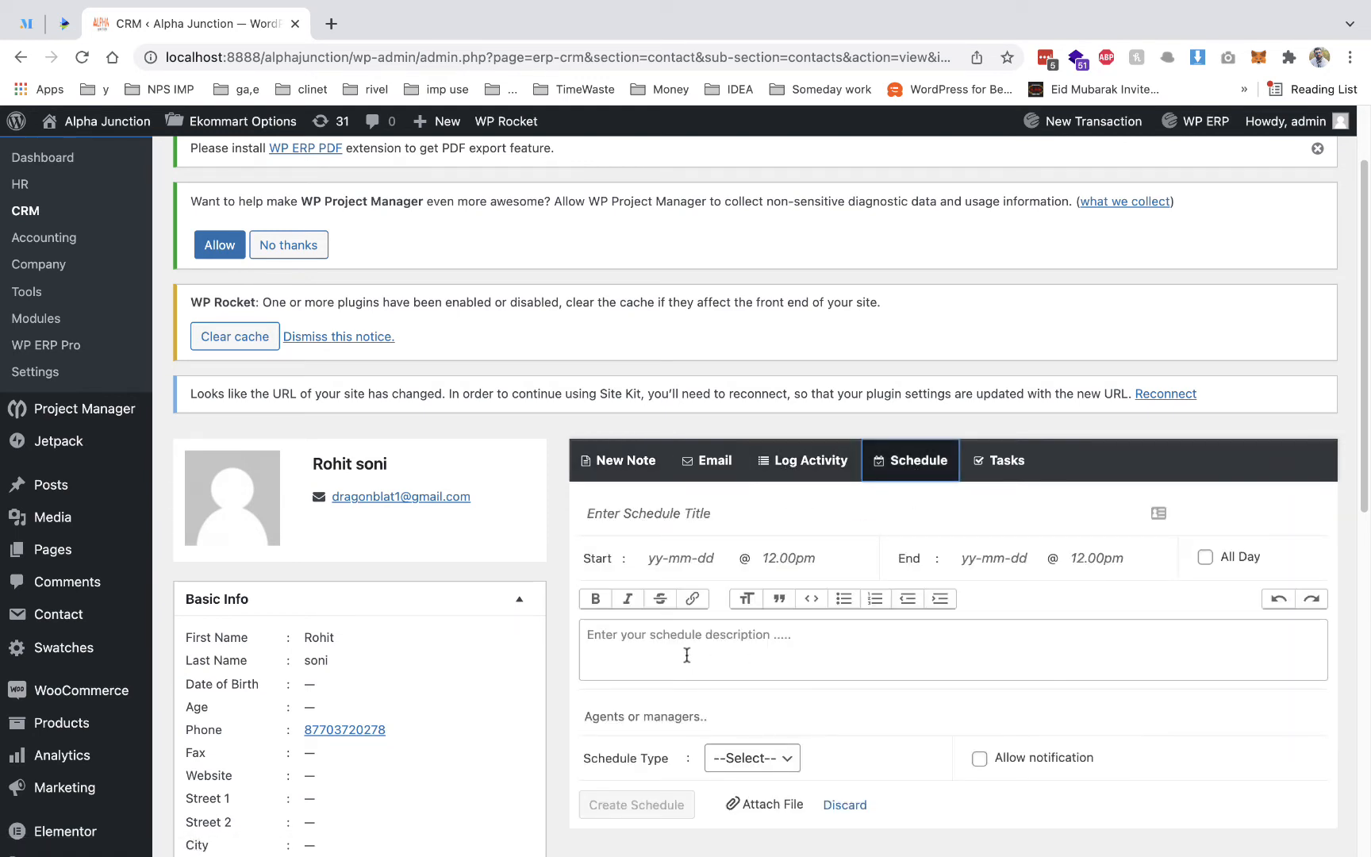
pyautogui.click(749, 757)
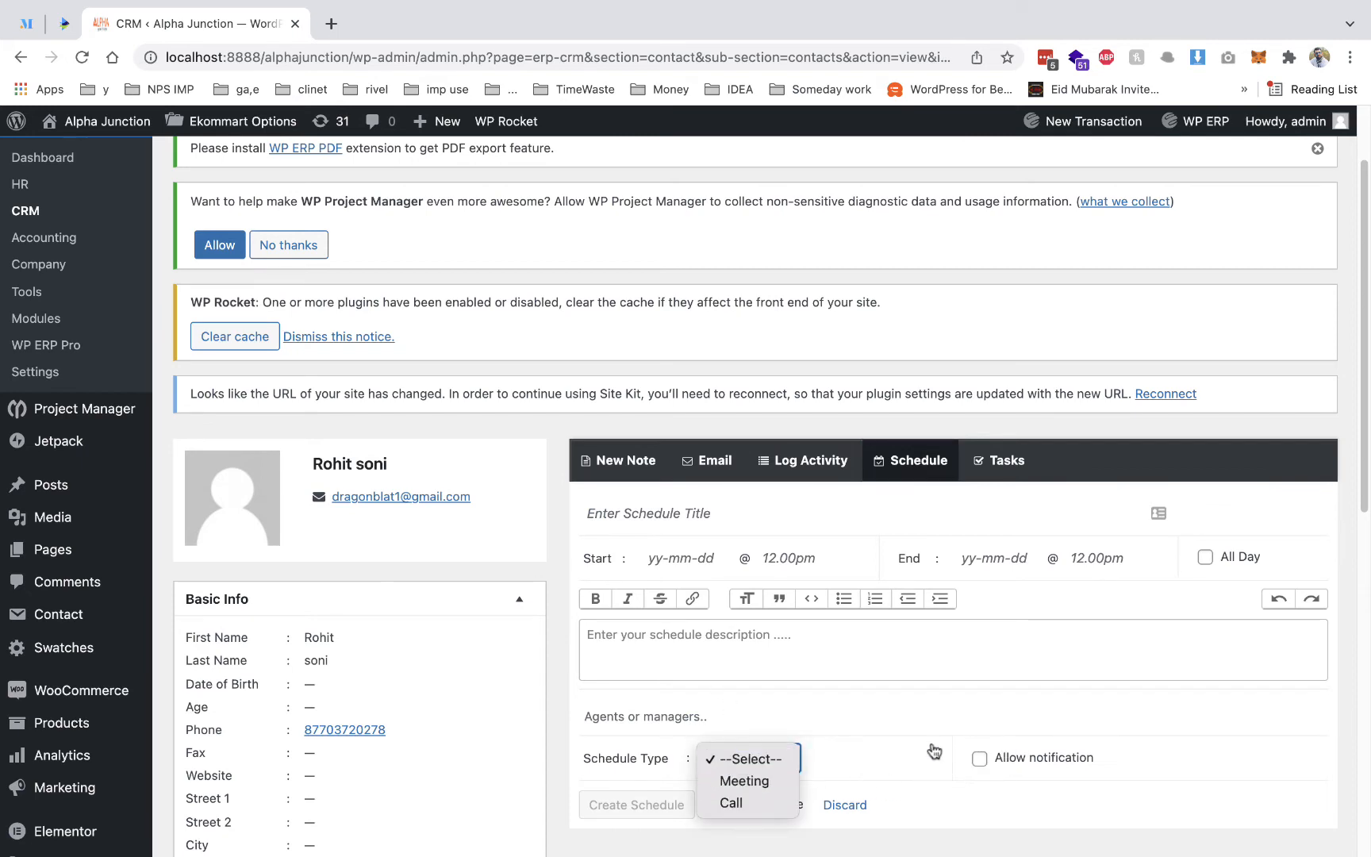
pyautogui.click(1008, 464)
pyautogui.click(1008, 464)
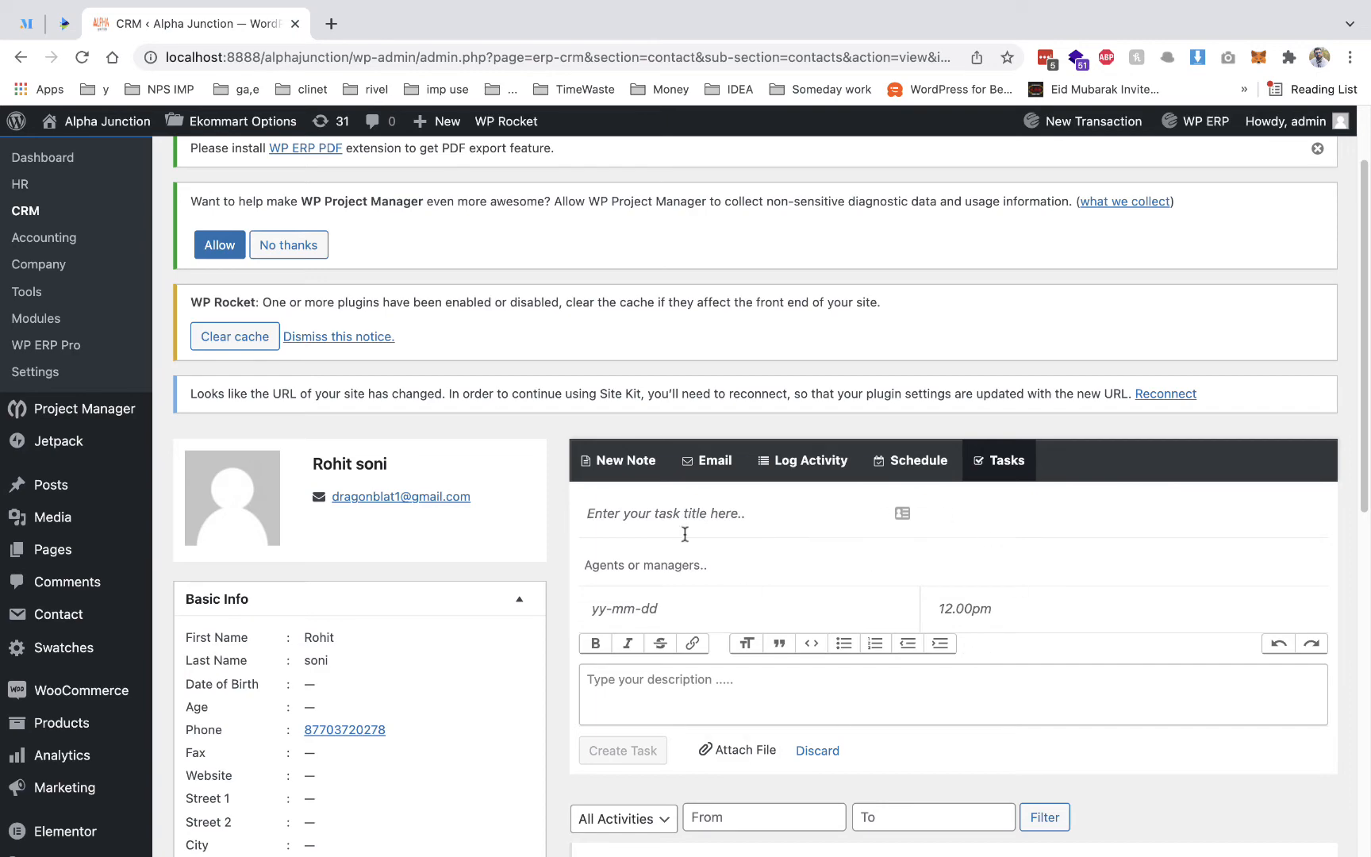
# - Scroll through the lead's profile page, then go to the WP ERP Accounting dashboard
pyautogui.scroll(-3, 695, 676)
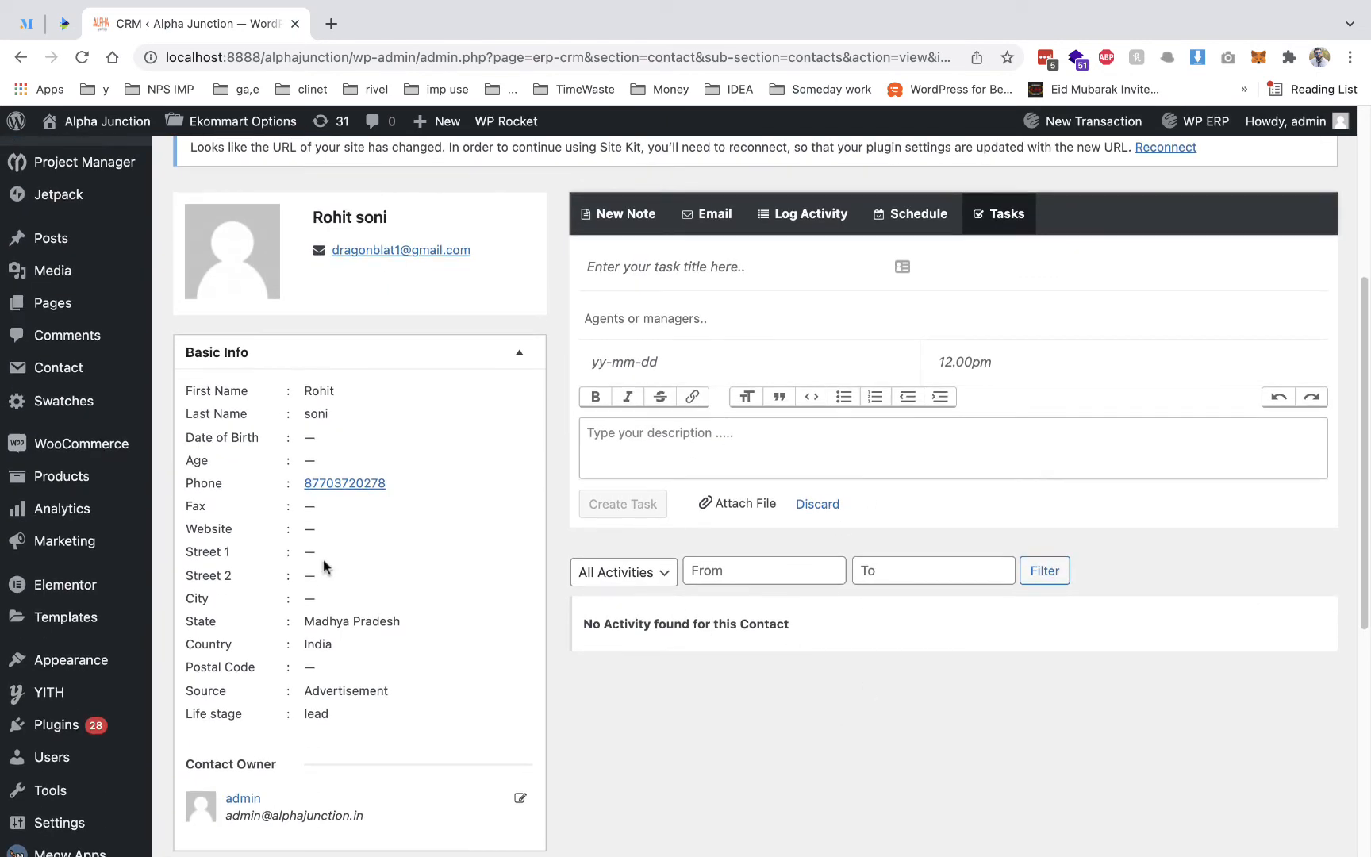
pyautogui.scroll(5, 322, 560)
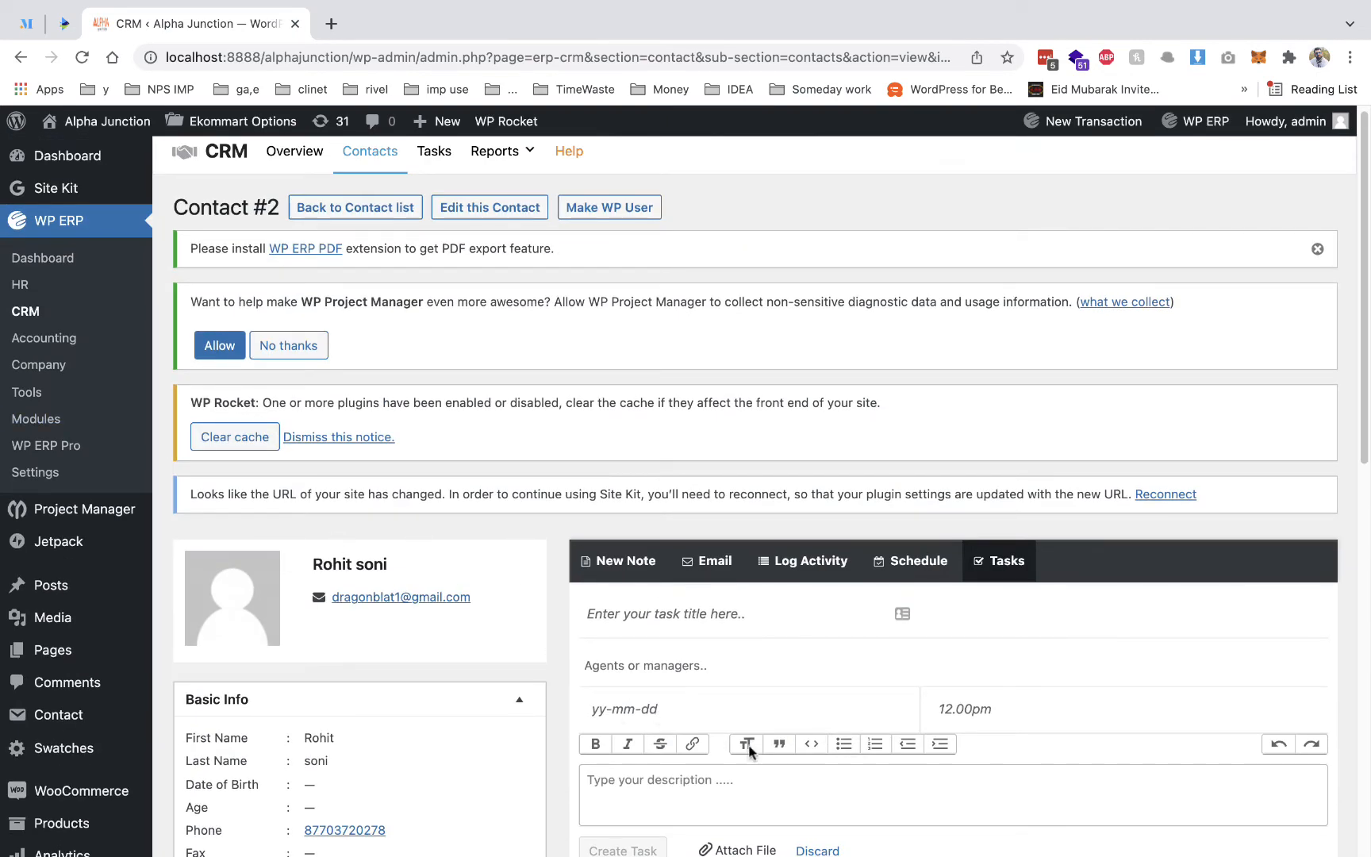
pyautogui.scroll(-3, 713, 679)
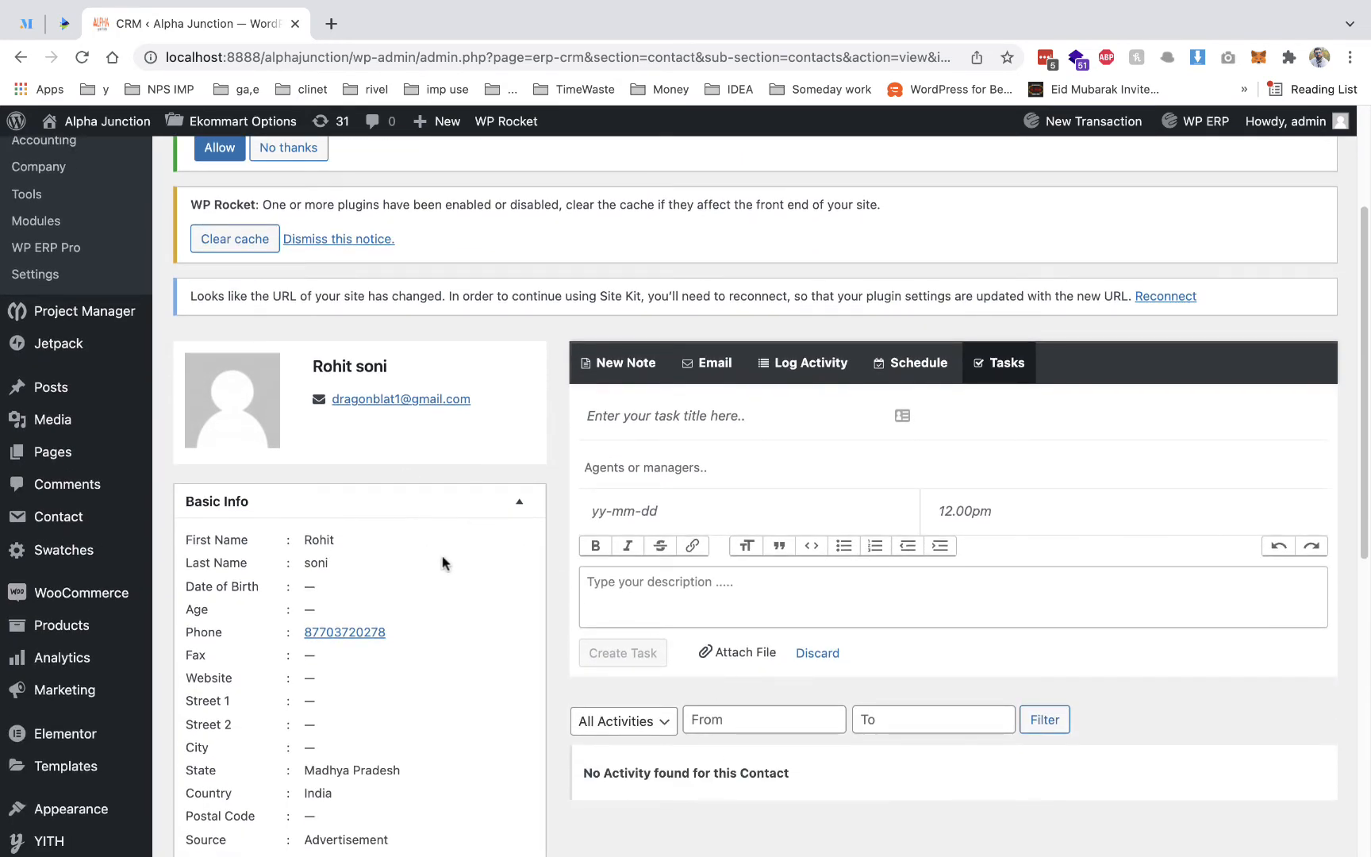
pyautogui.scroll(-5, 468, 583)
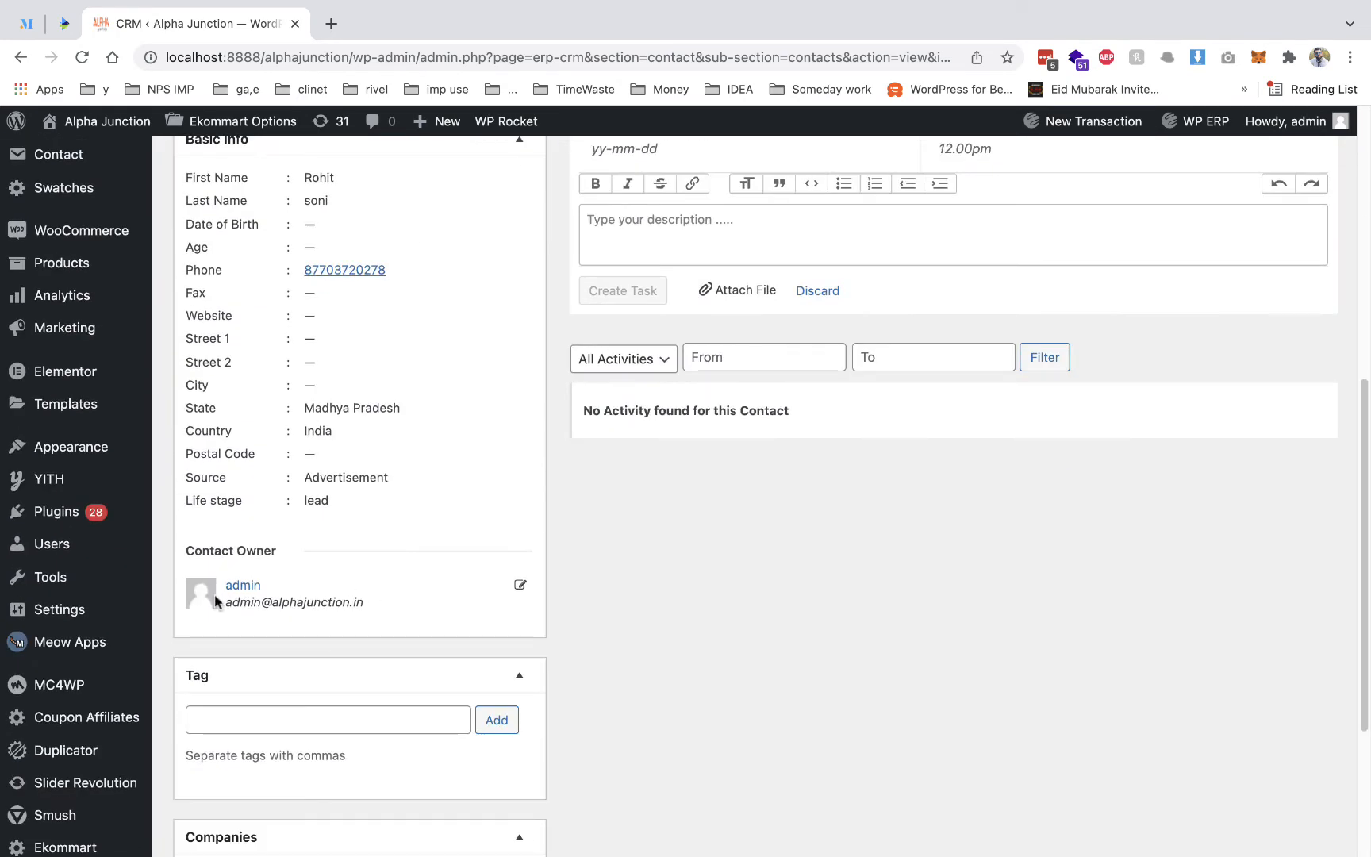
pyautogui.scroll(7, 666, 684)
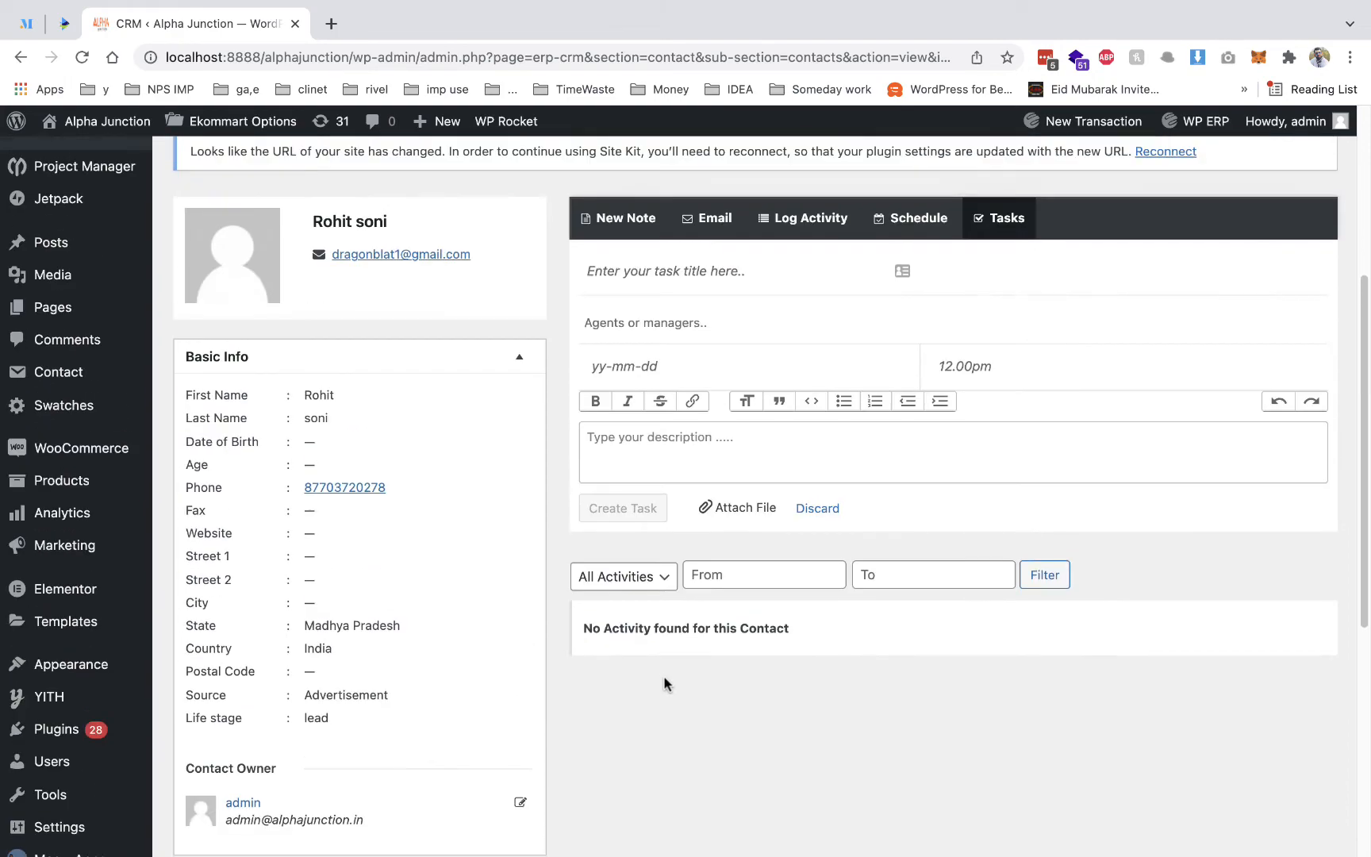
pyautogui.scroll(-5, 435, 612)
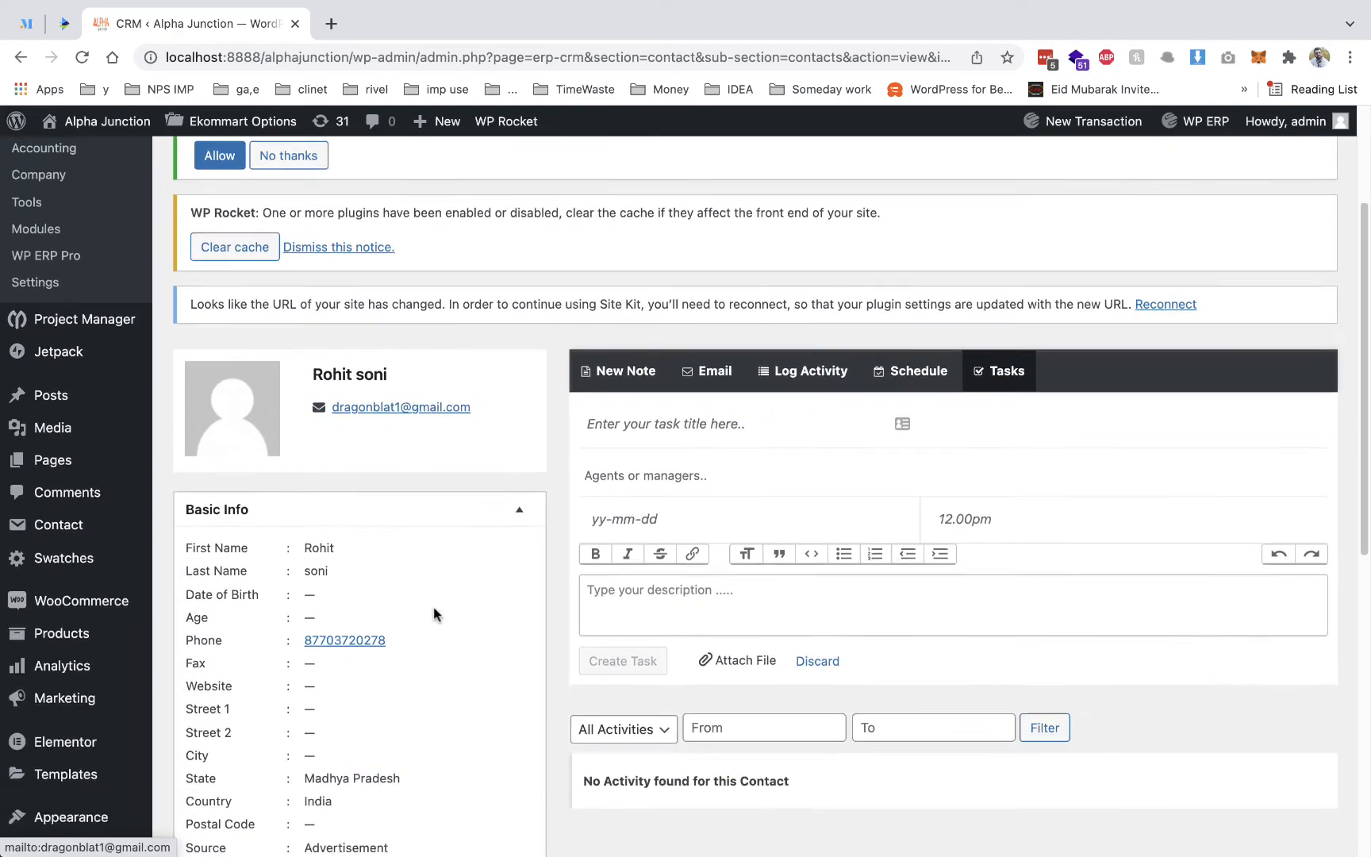
pyautogui.scroll(4, 737, 616)
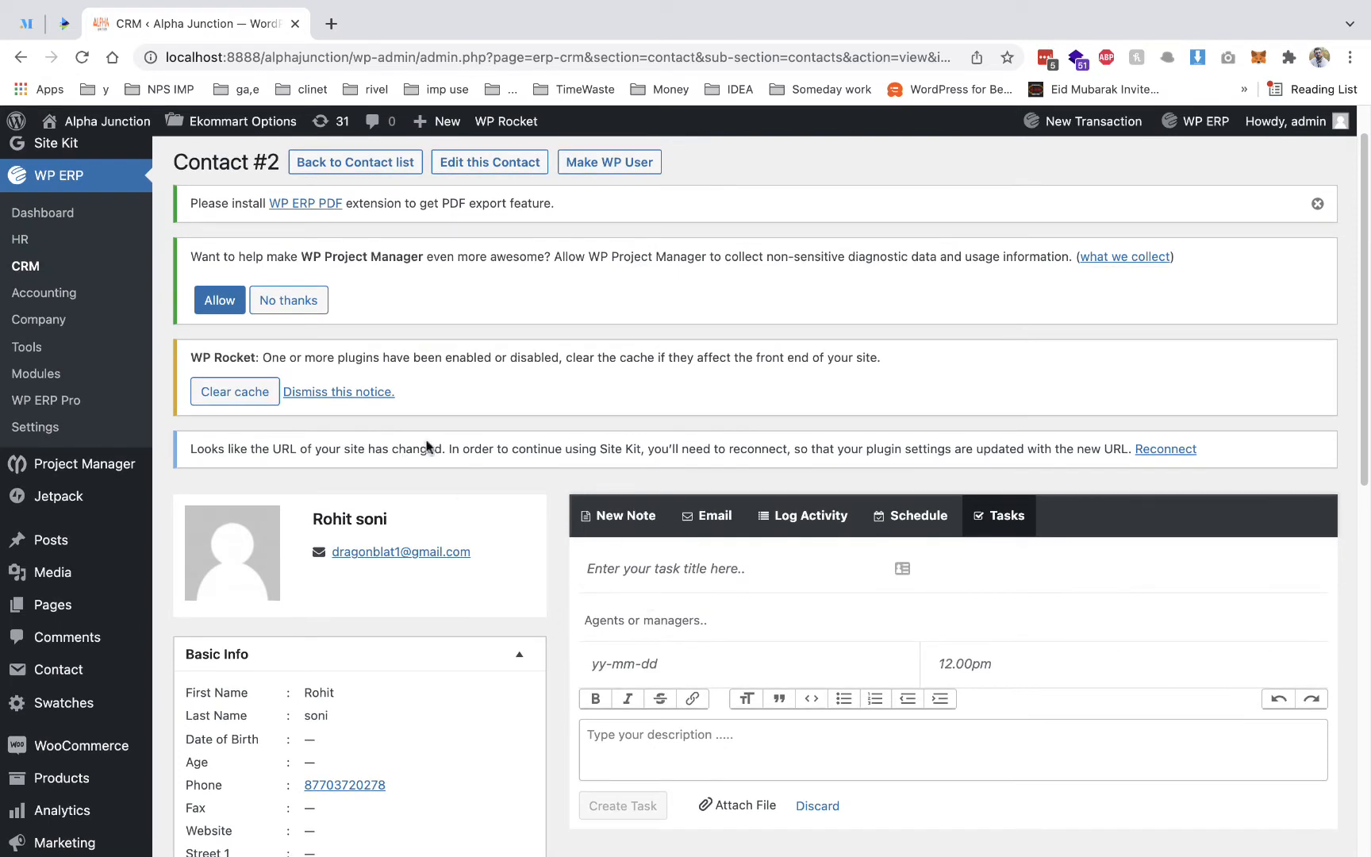
pyautogui.click(76, 293)
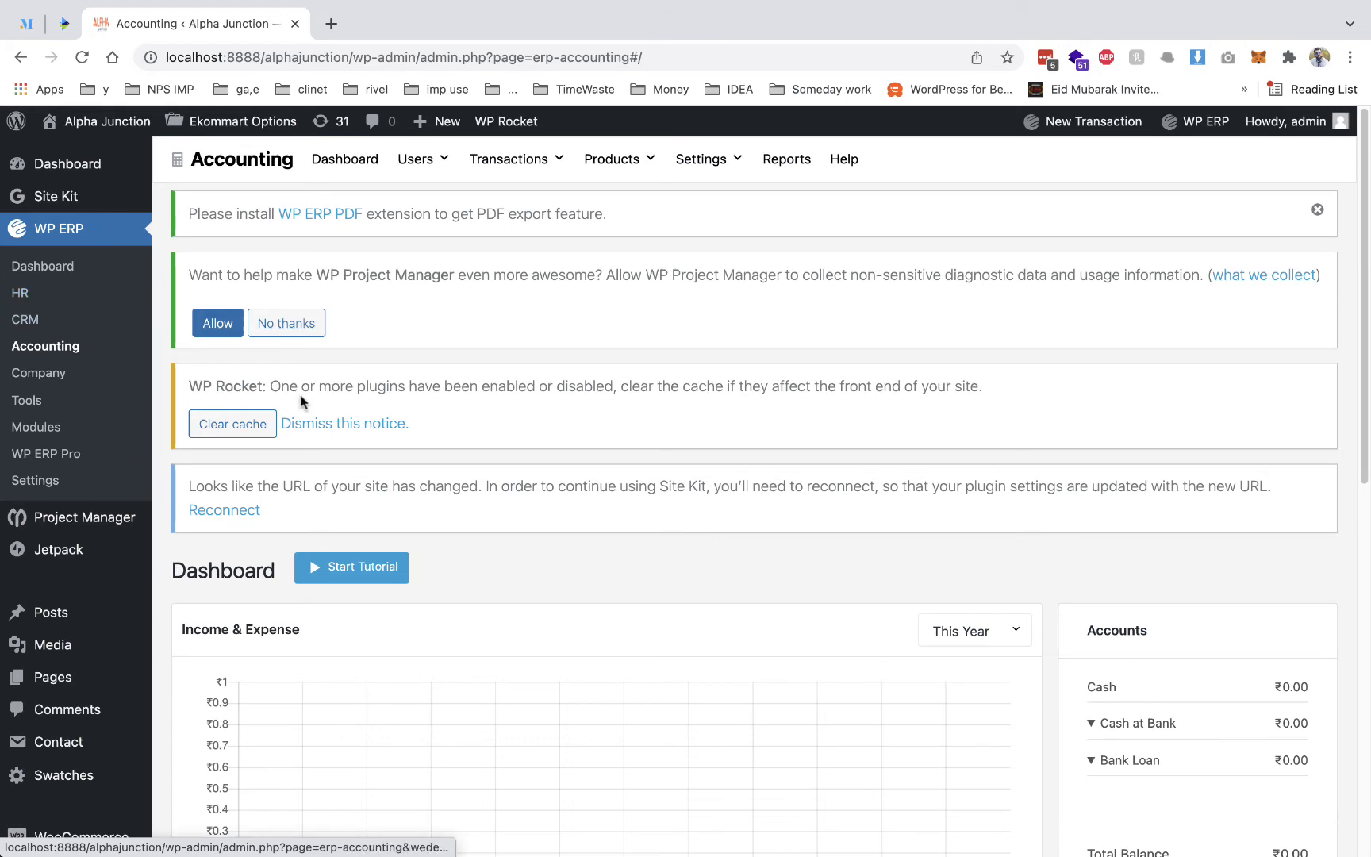
# - Open Accounting Users > Customers and bring up a blank new customer form
pyautogui.scroll(-2, 398, 424)
pyautogui.scroll(-4, 446, 495)
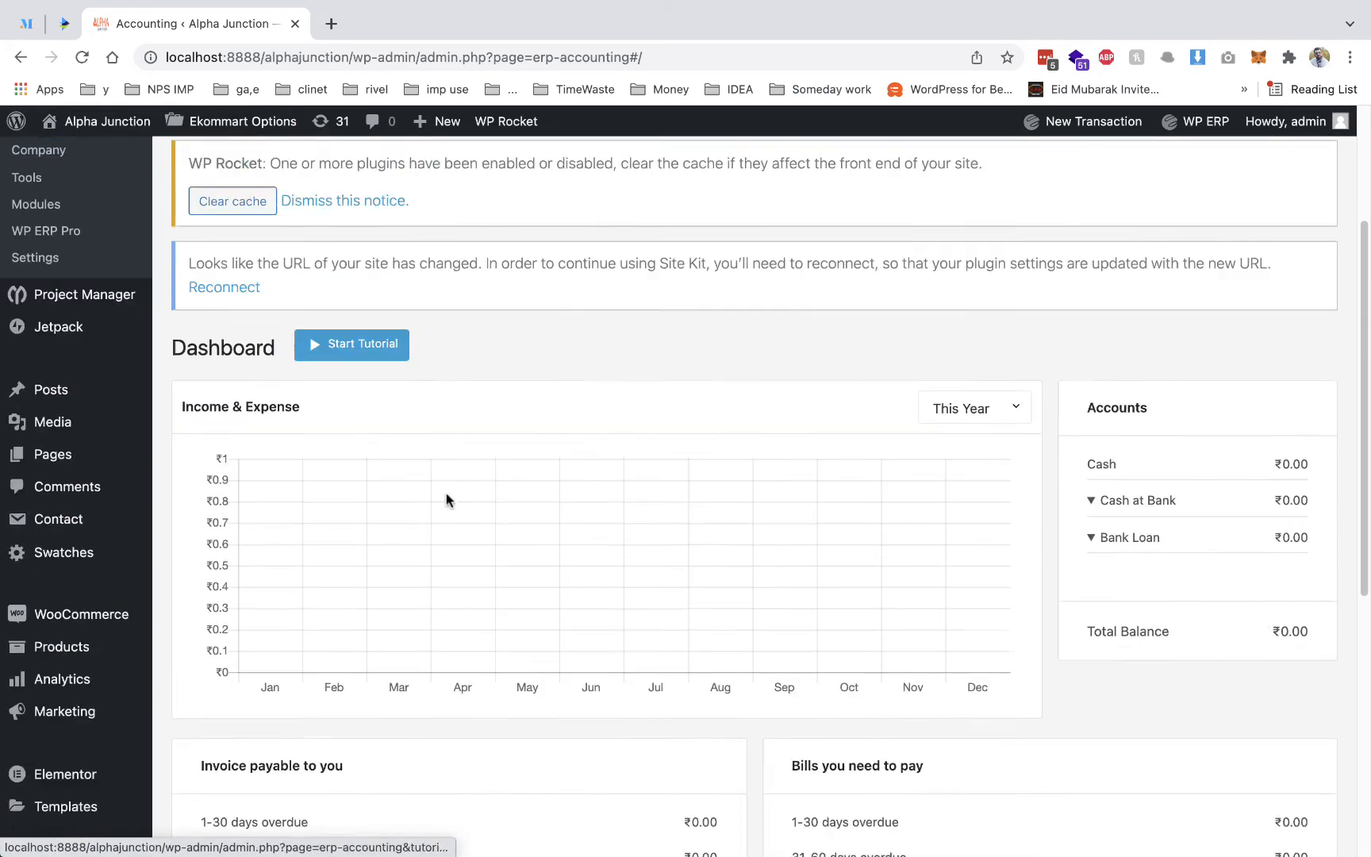
pyautogui.scroll(5, 596, 471)
pyautogui.moveTo(415, 158)
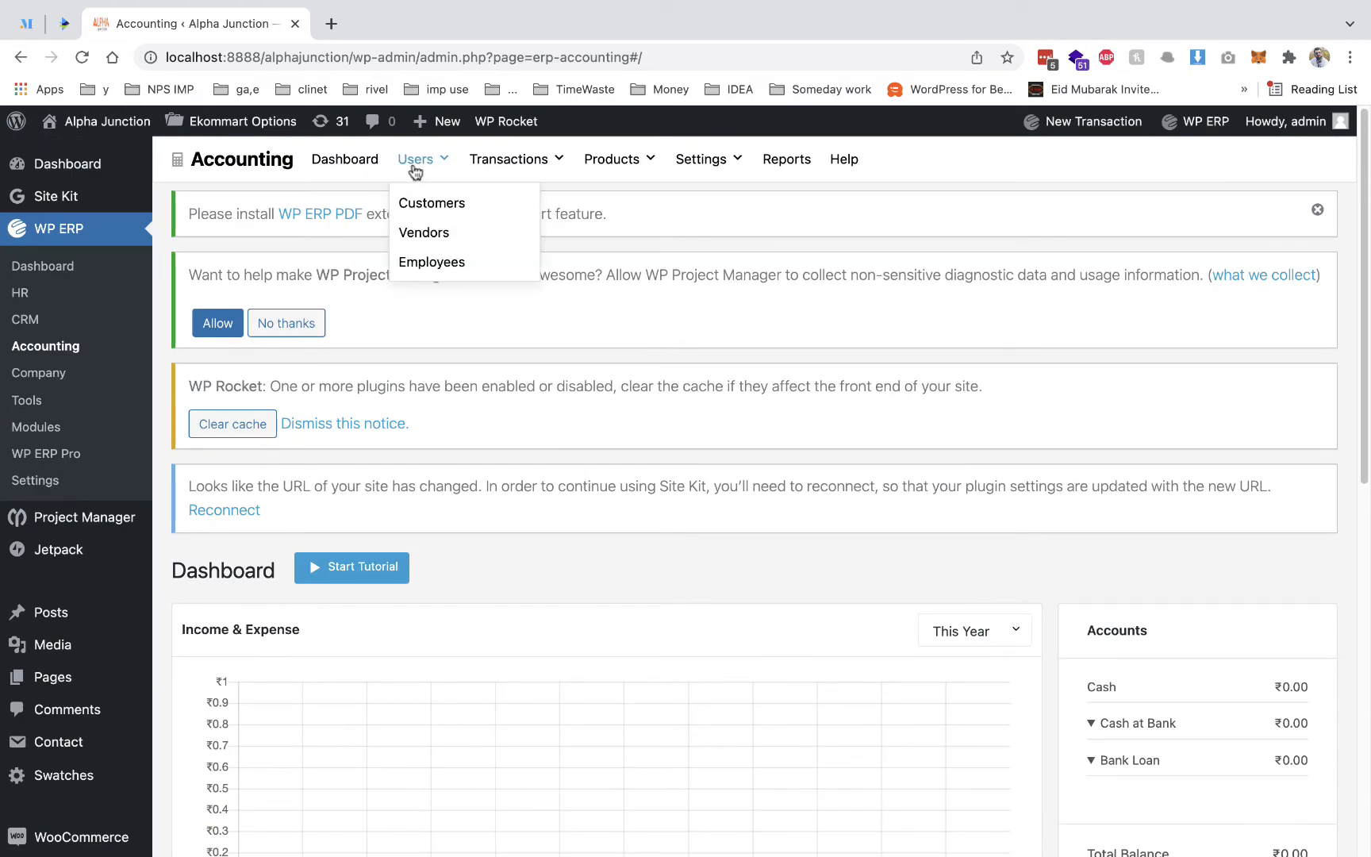
pyautogui.click(413, 203)
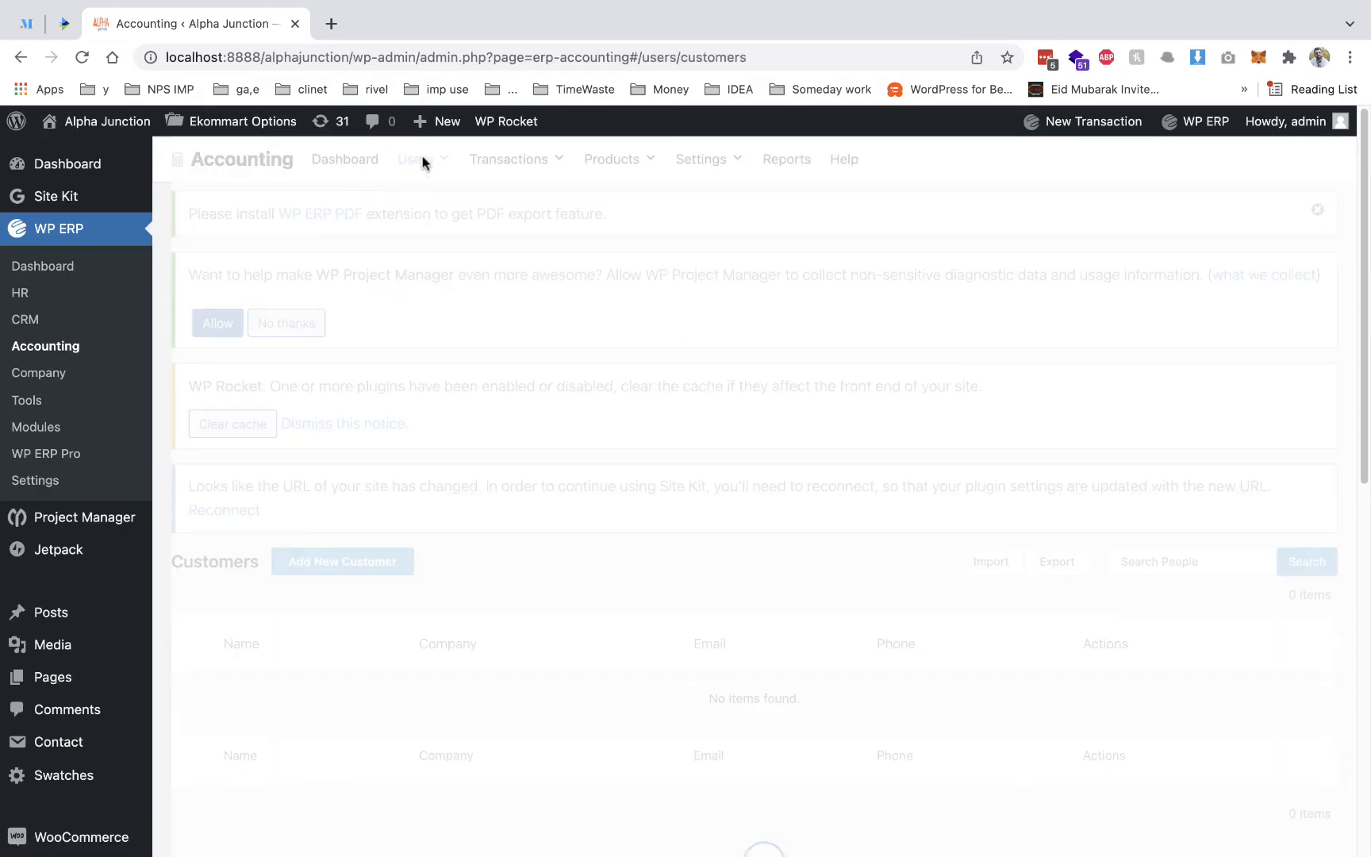
pyautogui.moveTo(419, 167)
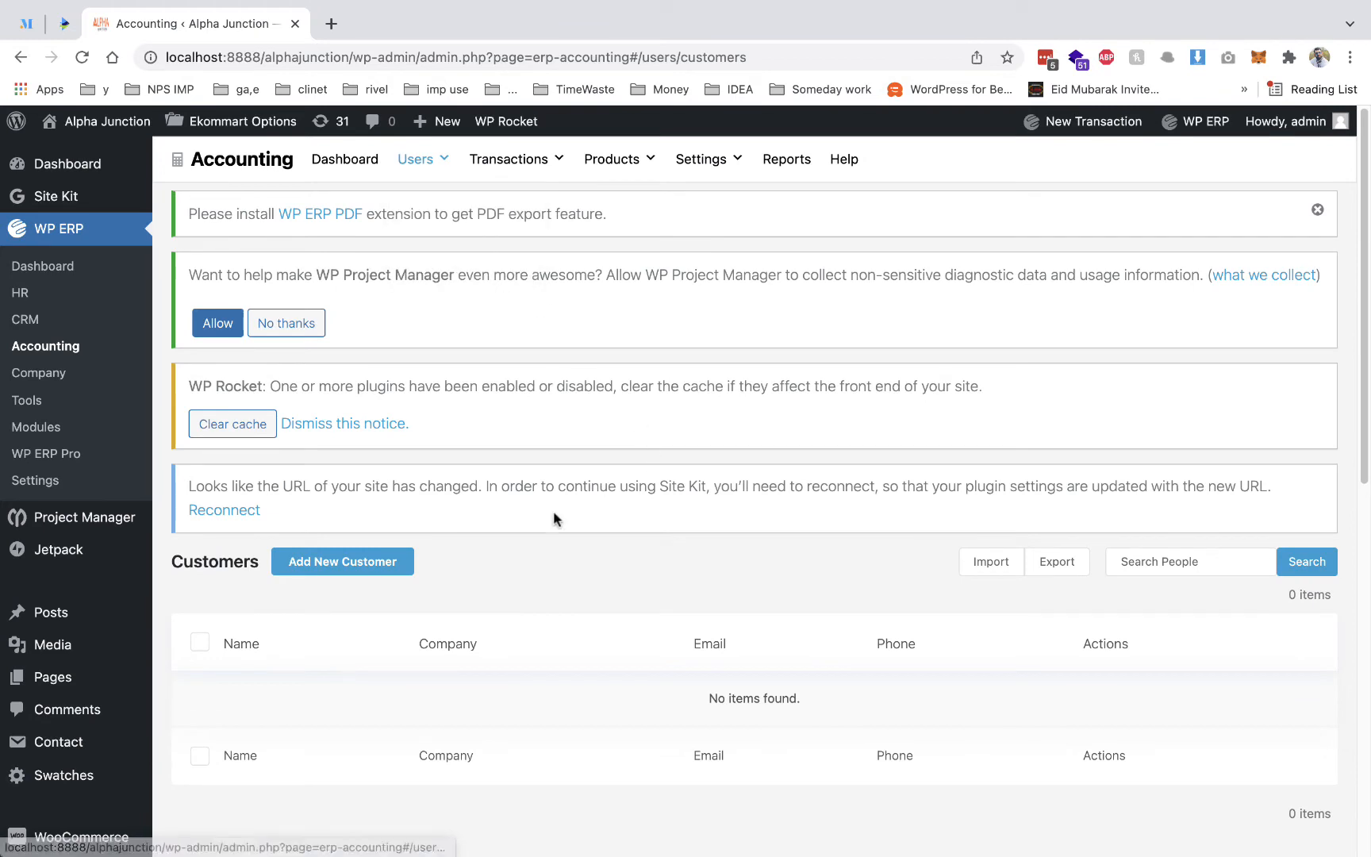
pyautogui.scroll(-1, 553, 510)
pyautogui.scroll(1, 432, 282)
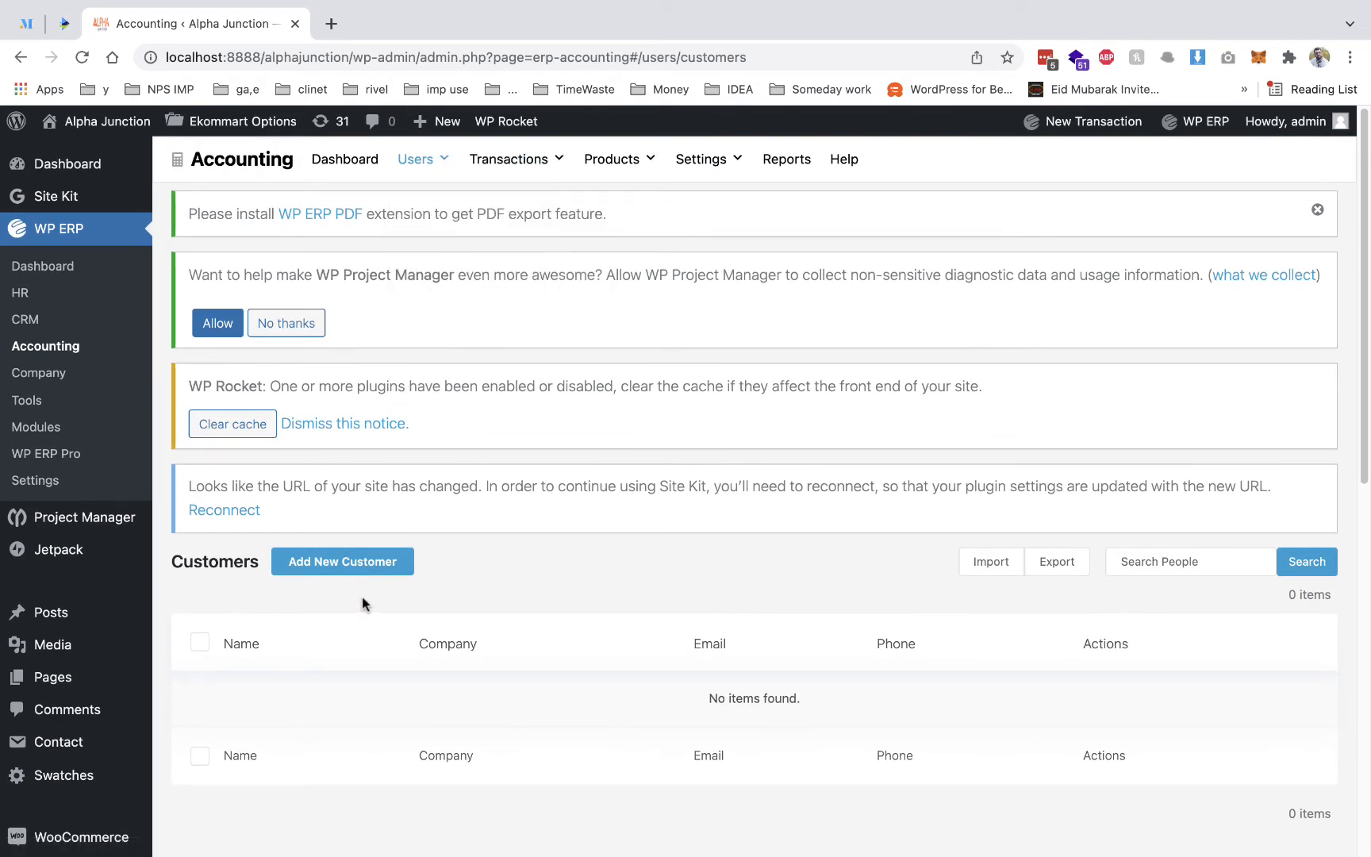
pyautogui.click(367, 569)
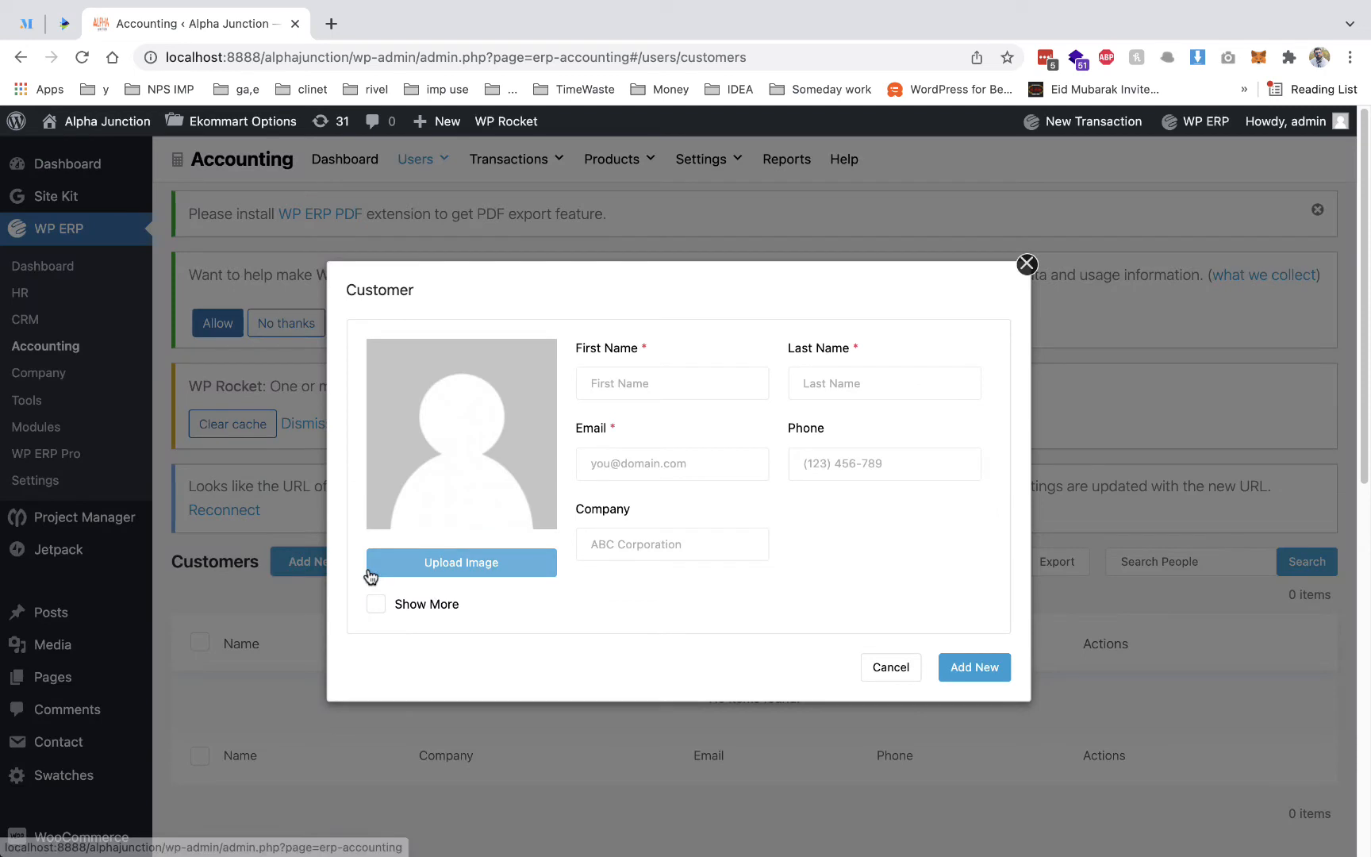
# - Fill the customer's name and phone from autofill and enter their email
pyautogui.click(623, 386)
pyautogui.click(632, 447)
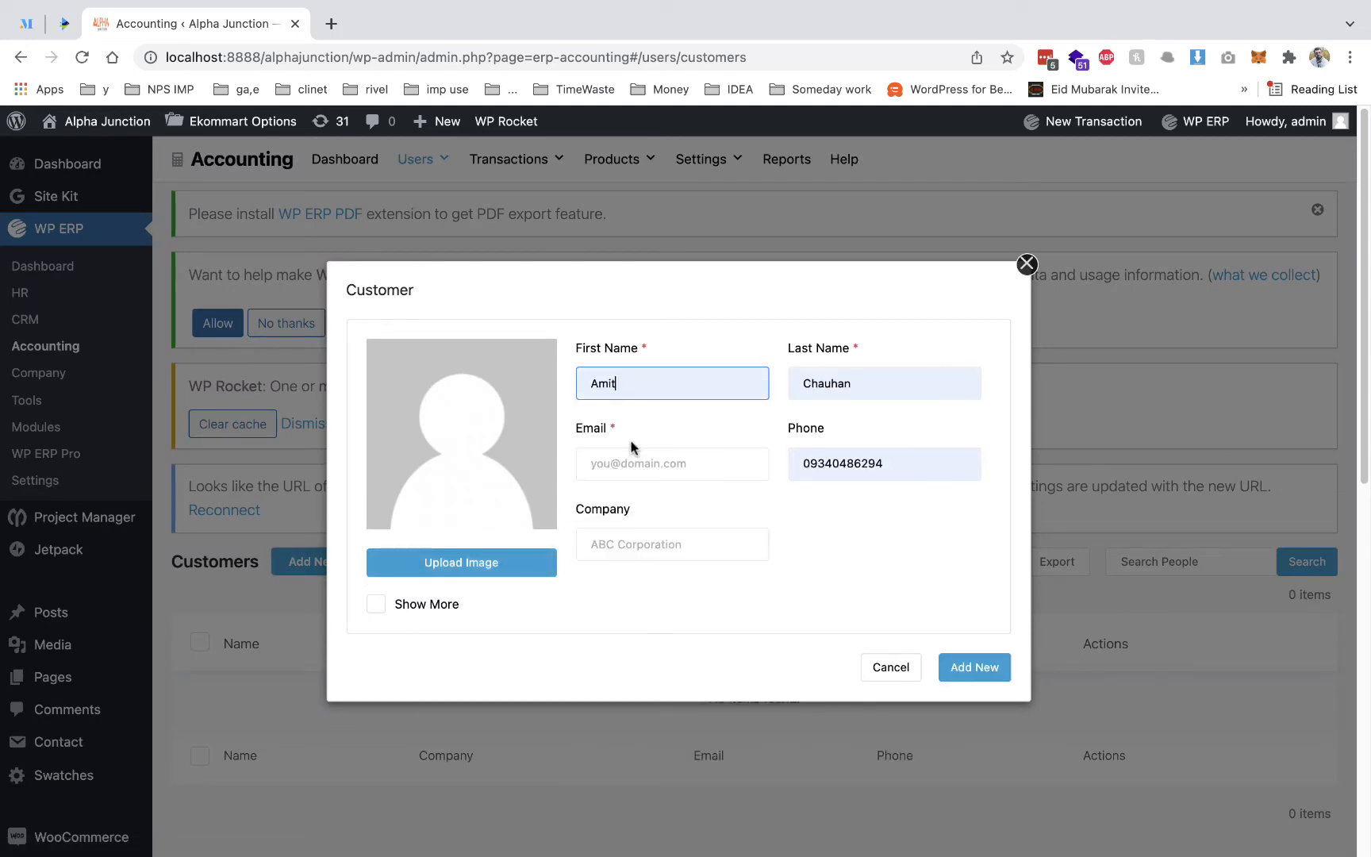
pyautogui.click(641, 466)
pyautogui.click(642, 381)
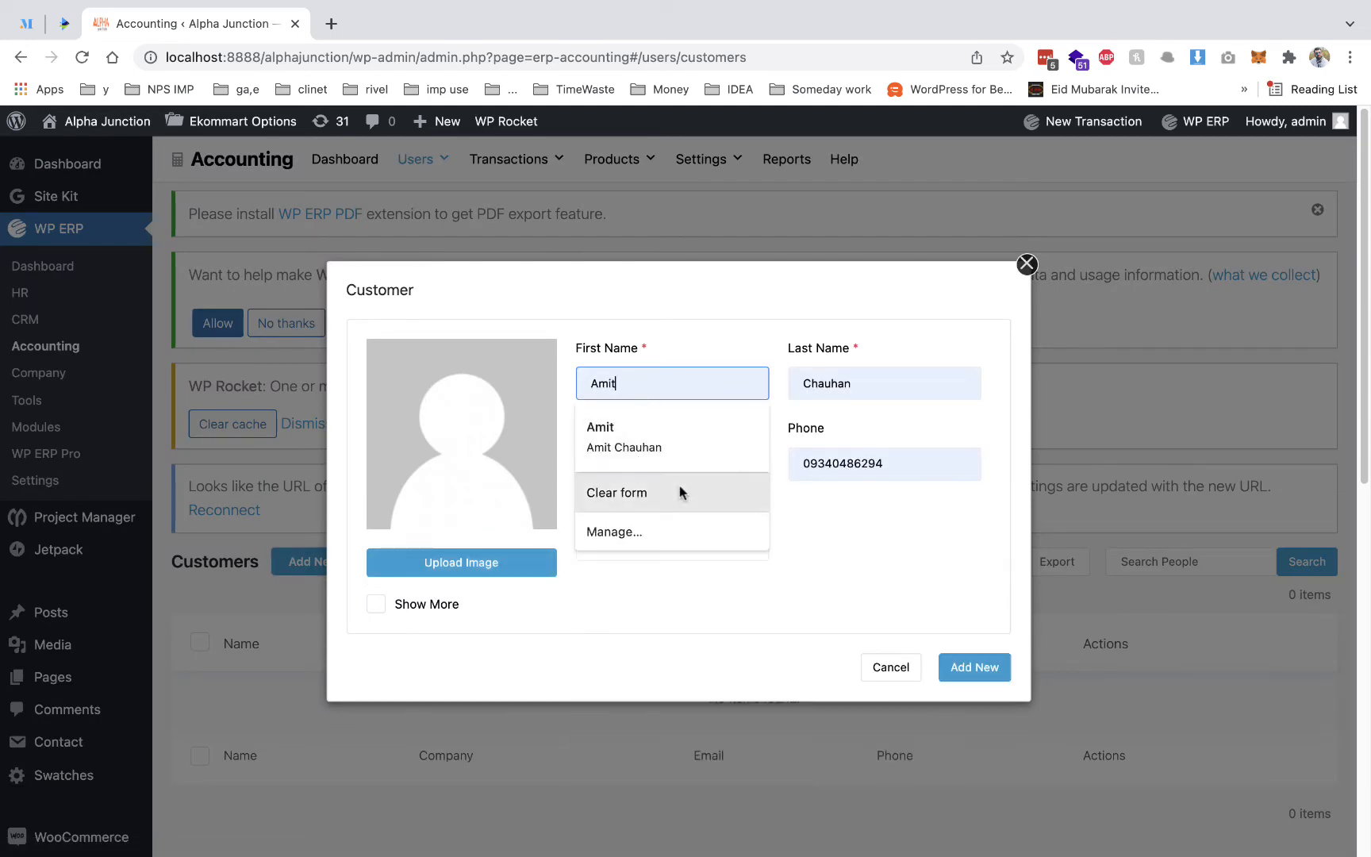
pyautogui.click(776, 490)
pyautogui.click(746, 451)
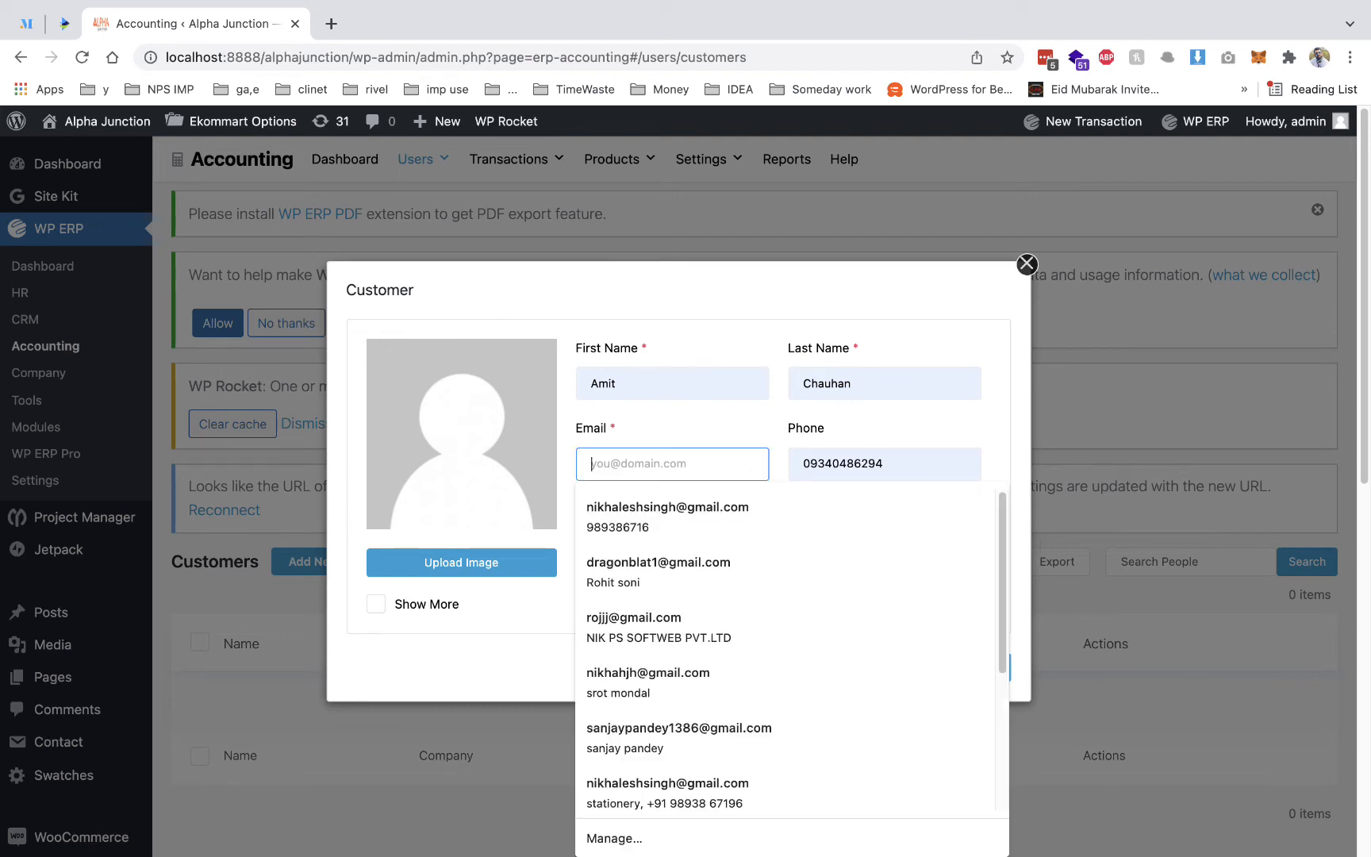
pyautogui.write('aa@gmail.com')
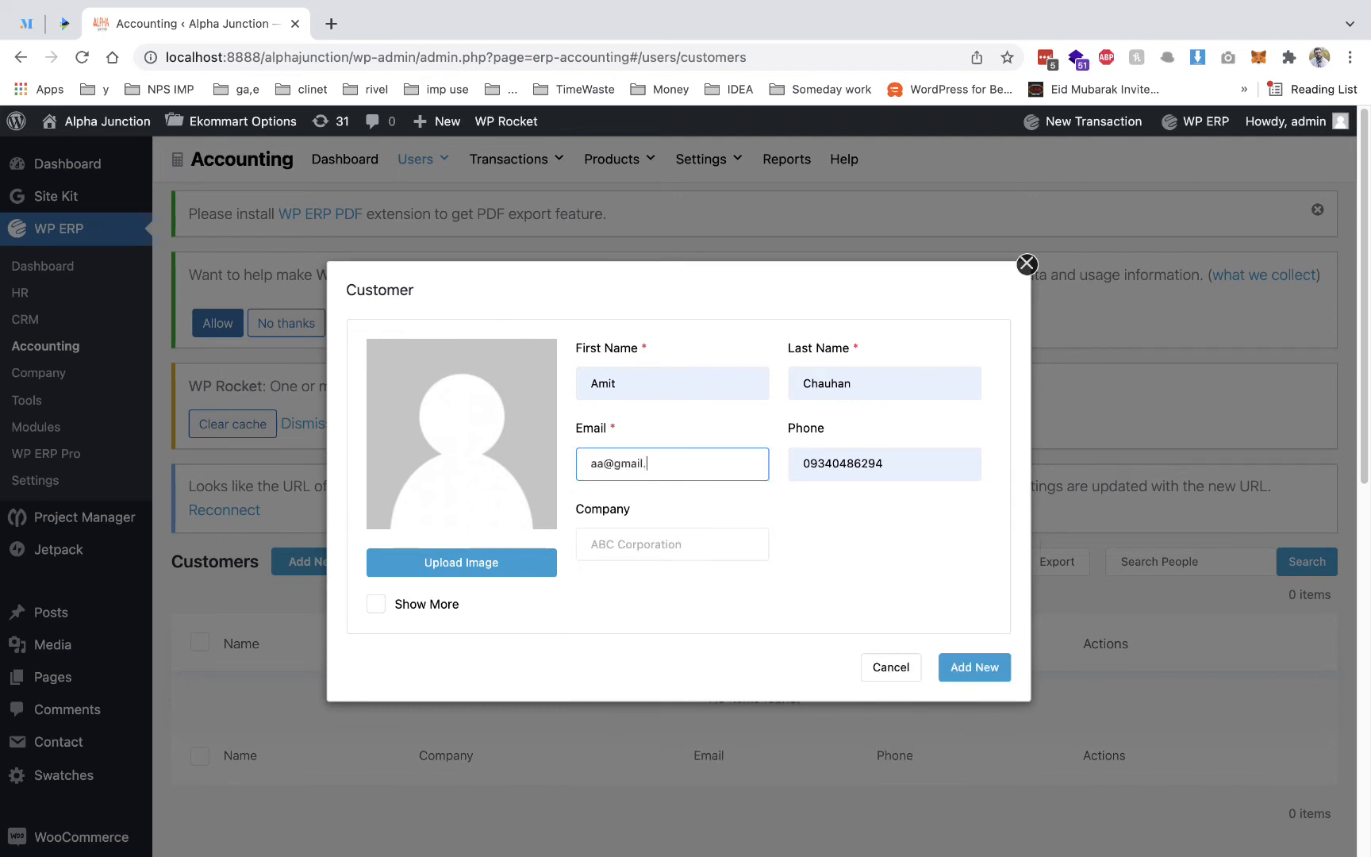
# - Enter company xyz, save the customer and open its detail page
pyautogui.click(698, 536)
pyautogui.write('xyz')
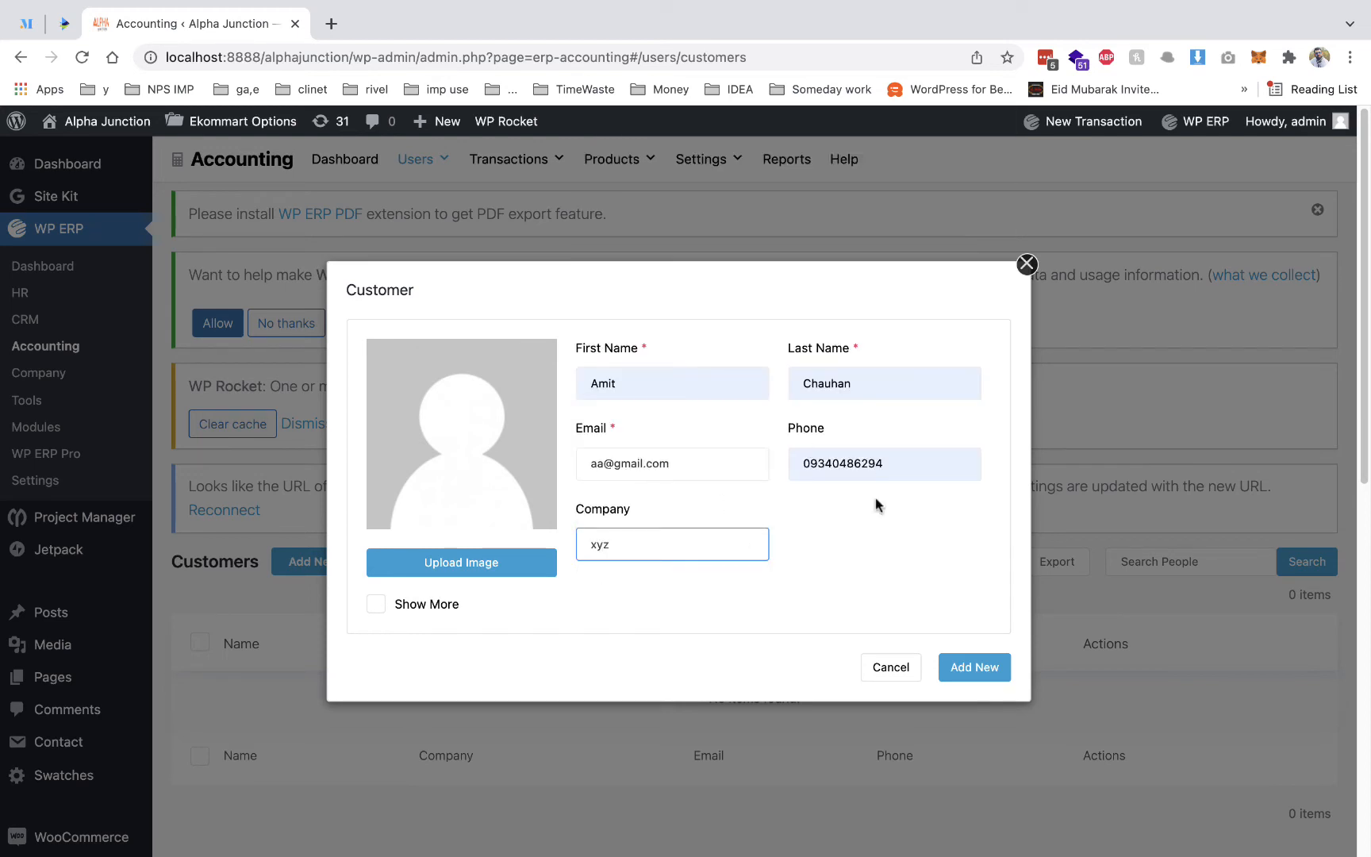
pyautogui.click(968, 671)
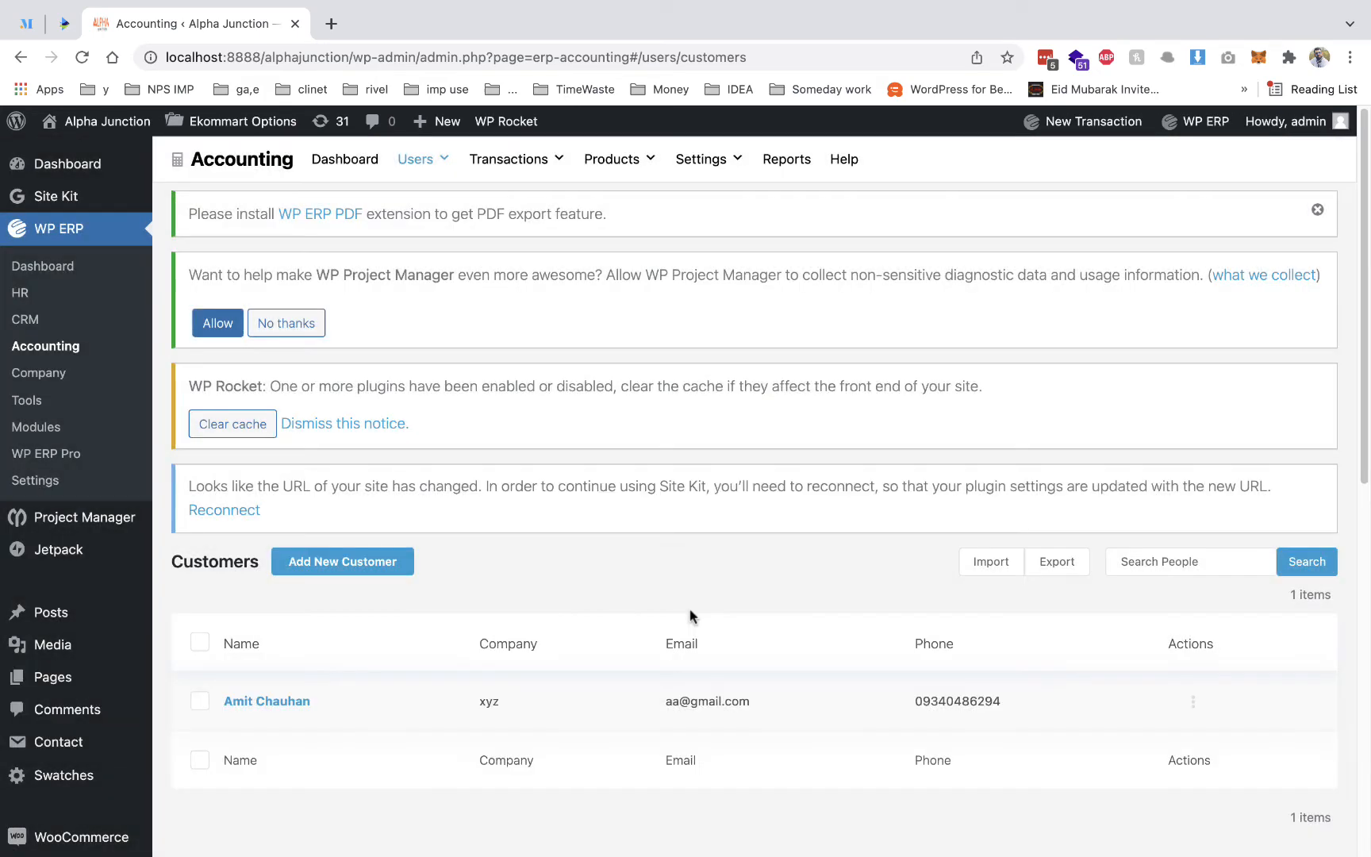
pyautogui.click(277, 705)
# - Open a blank New Invoice from Sales Transactions, then switch to the Products & Services list
pyautogui.moveTo(533, 181)
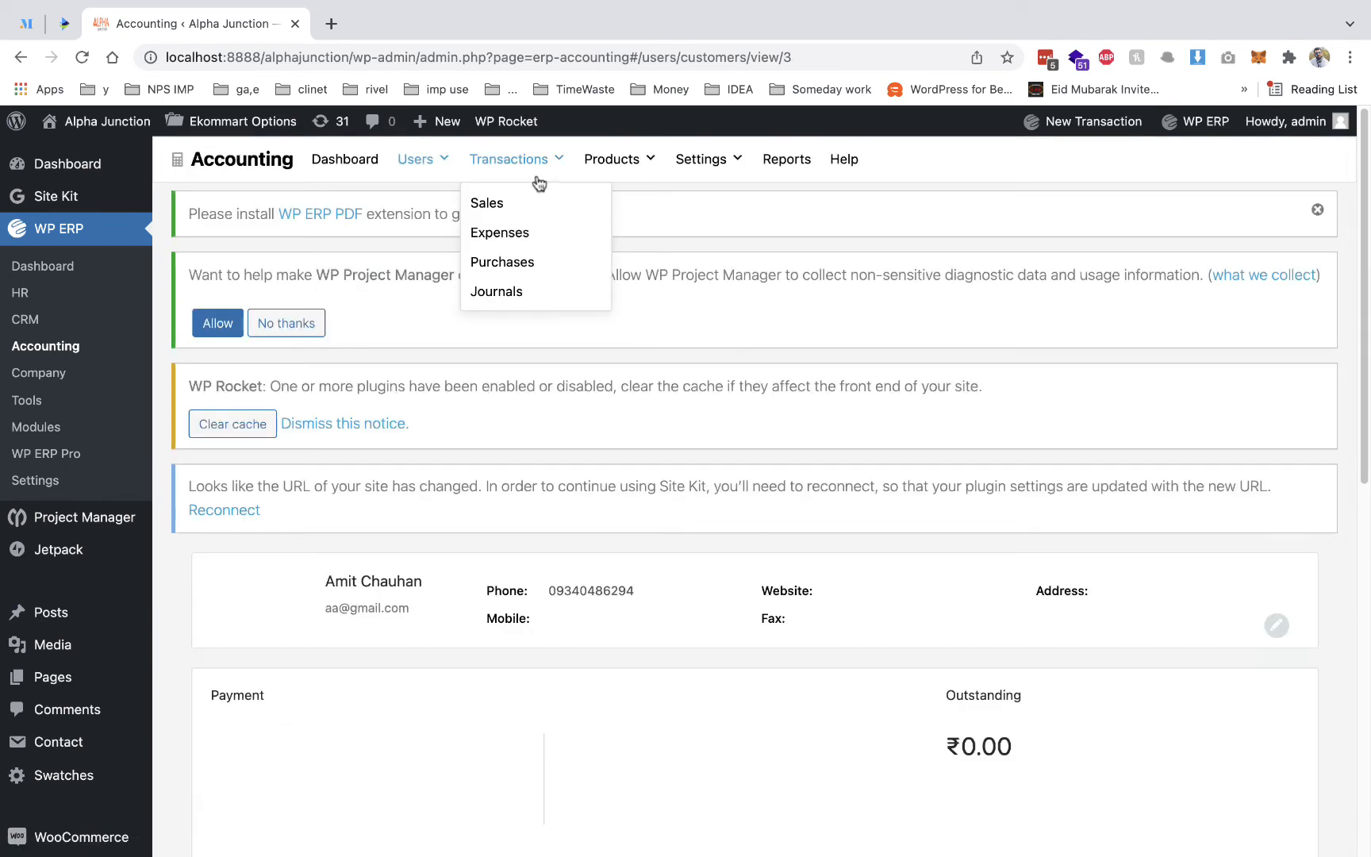
pyautogui.click(512, 203)
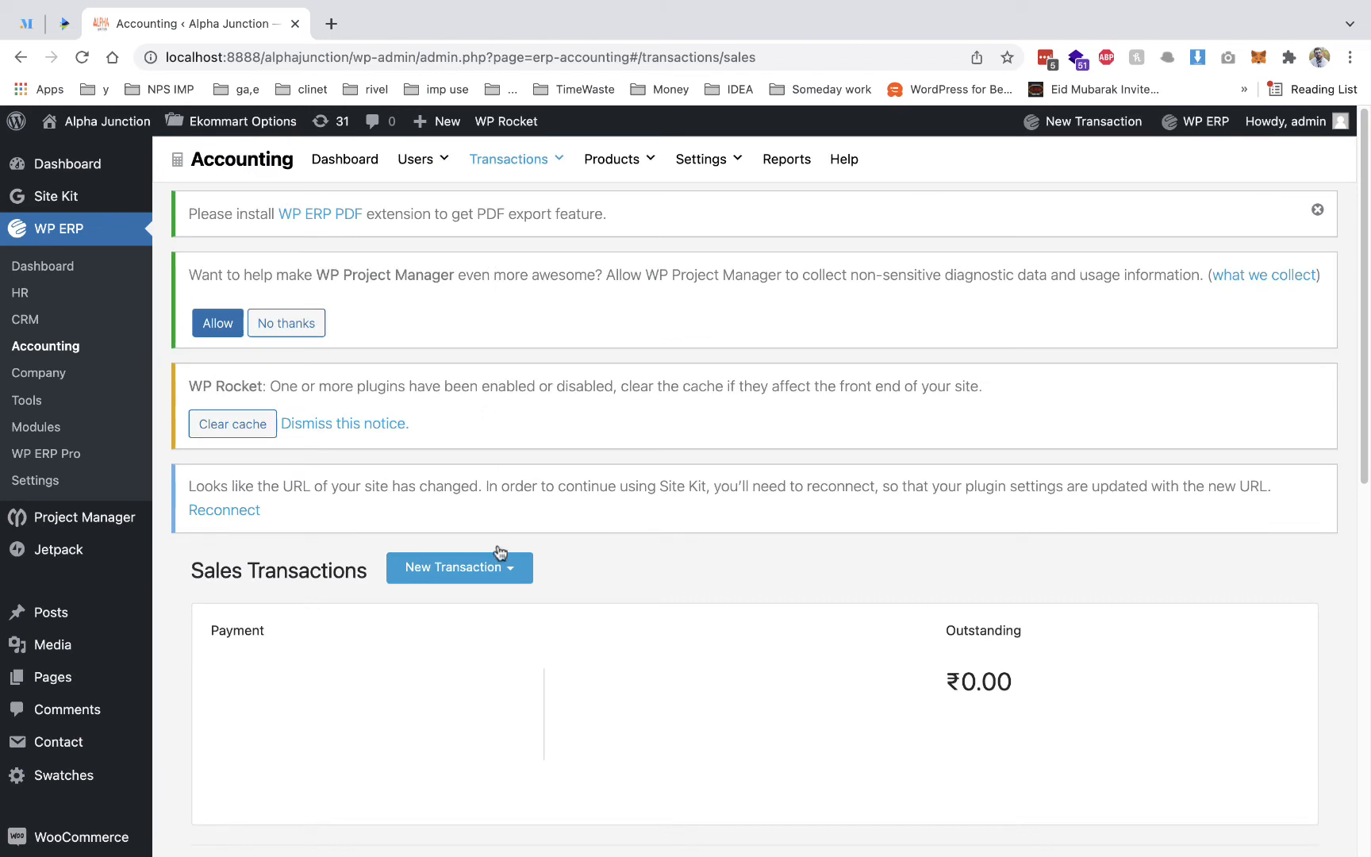
pyautogui.click(435, 582)
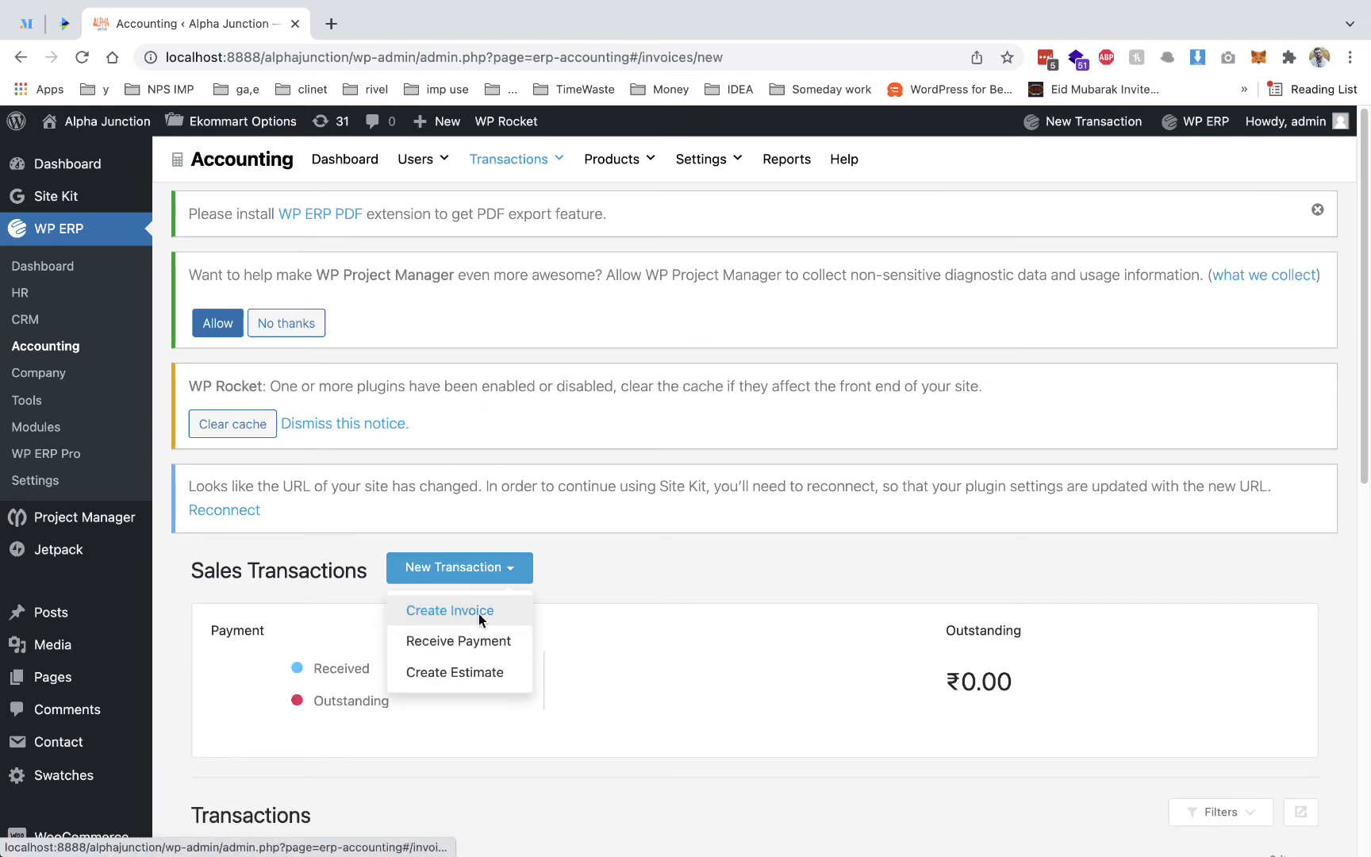
pyautogui.click(479, 614)
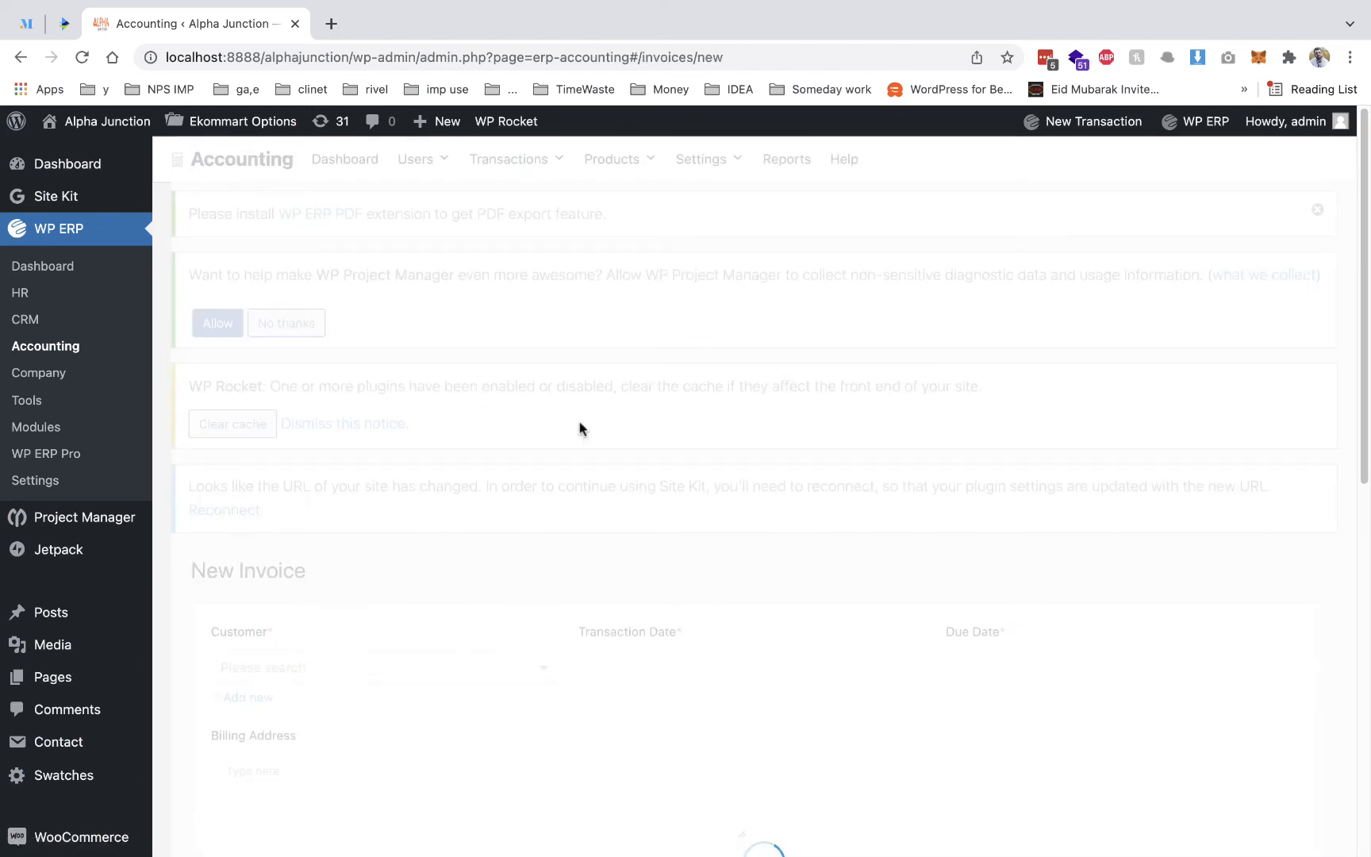
pyautogui.moveTo(597, 175)
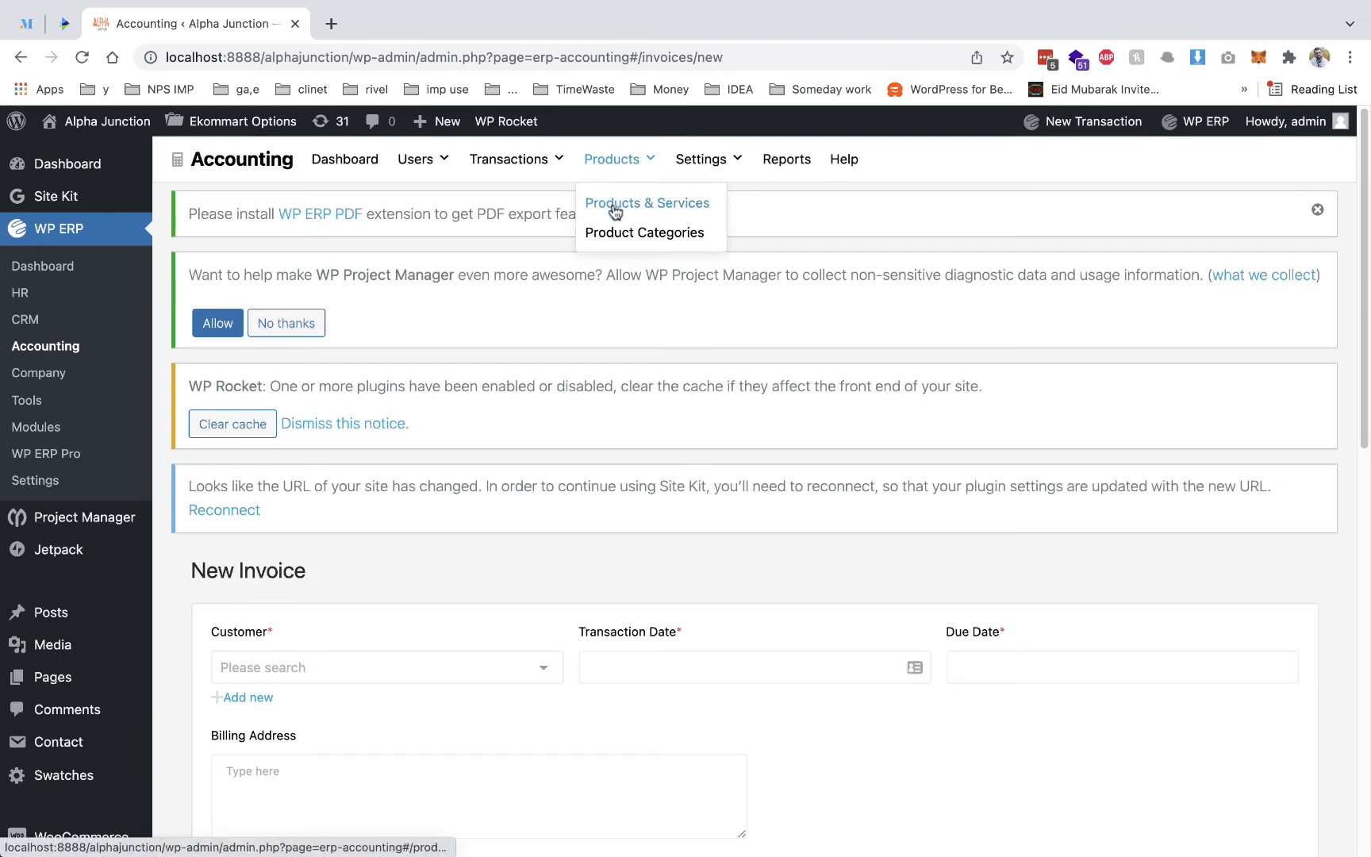
pyautogui.click(614, 205)
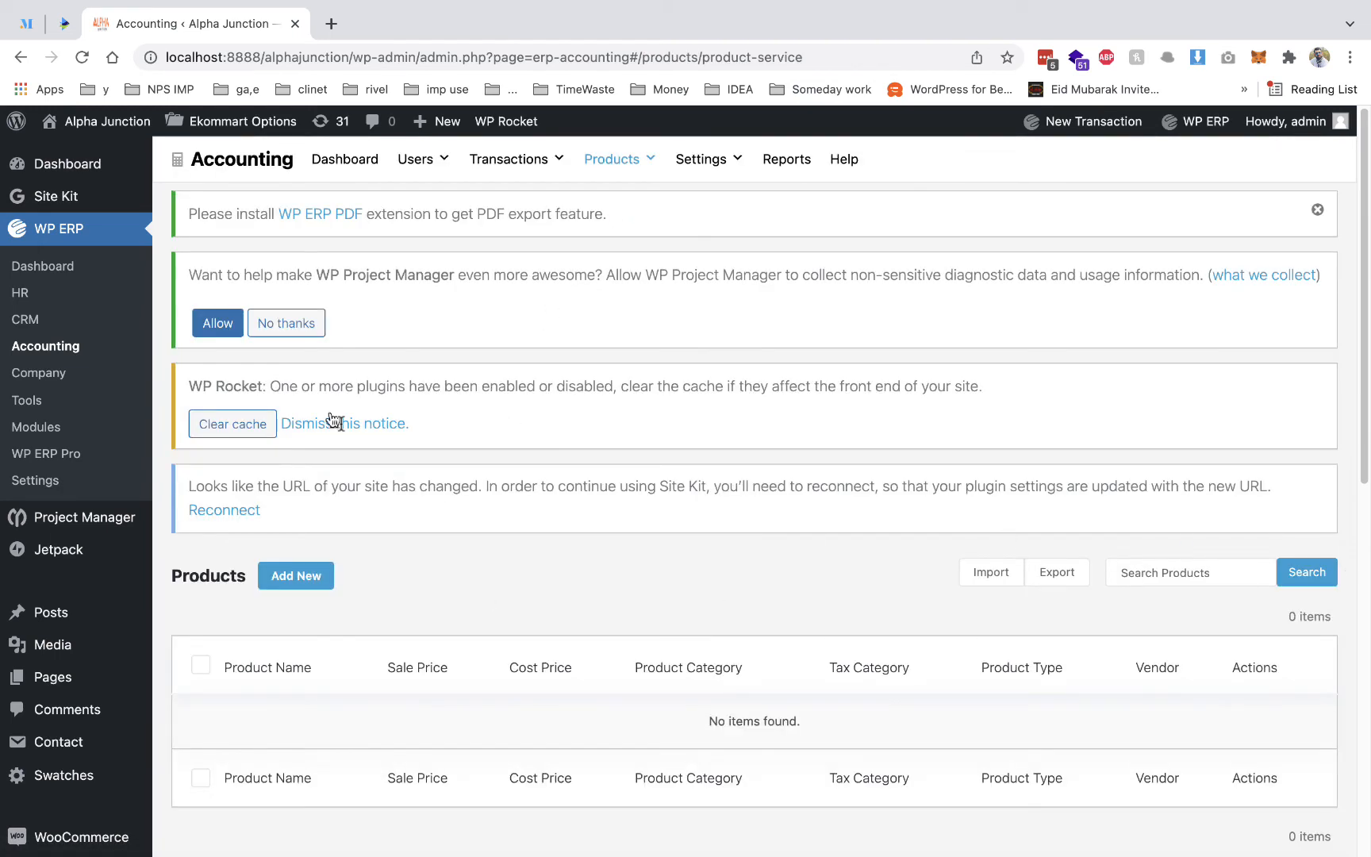
# - Create a Service product named seo with sale price 10000, owned by self
pyautogui.click(267, 573)
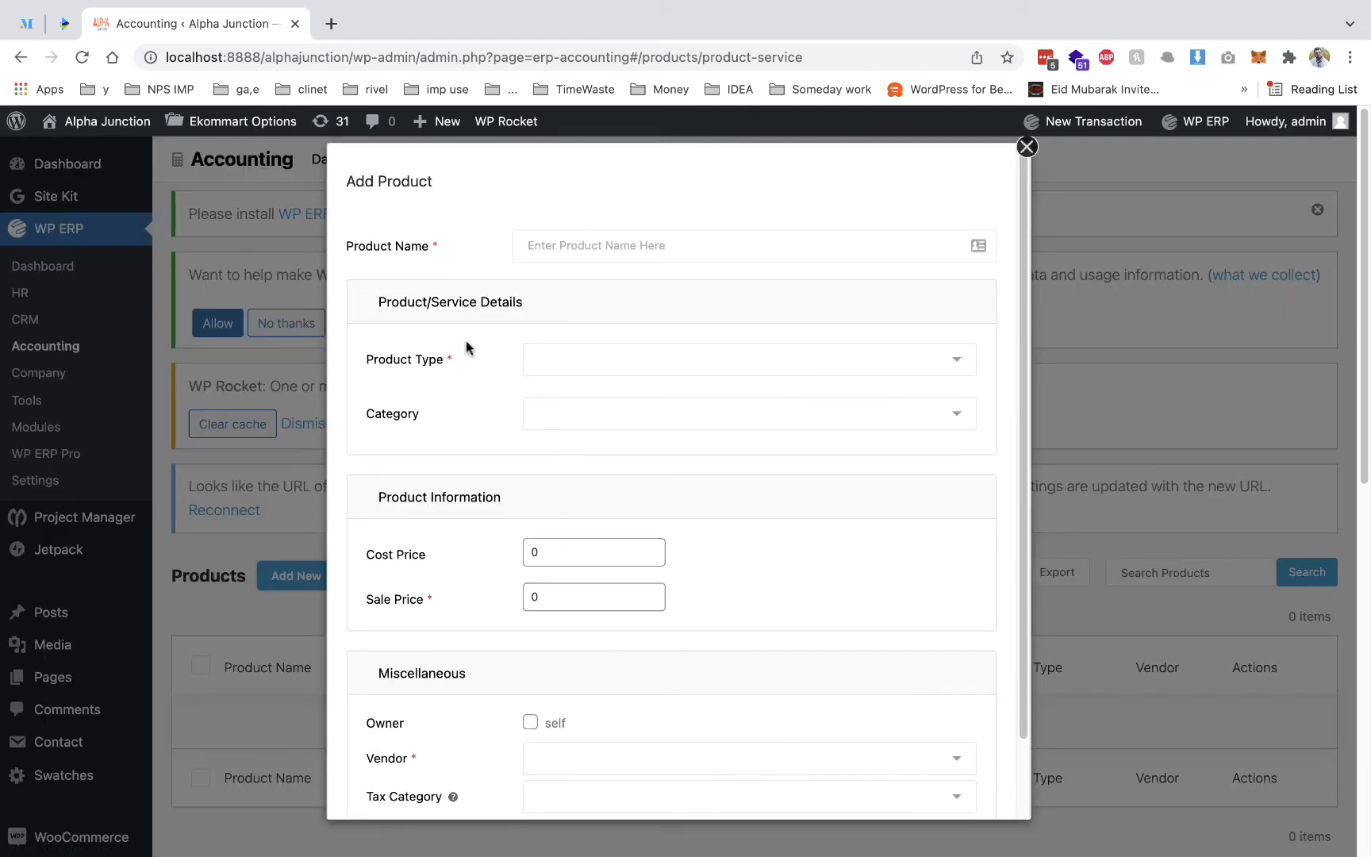
pyautogui.click(583, 245)
pyautogui.write('seo')
pyautogui.press('Tab')
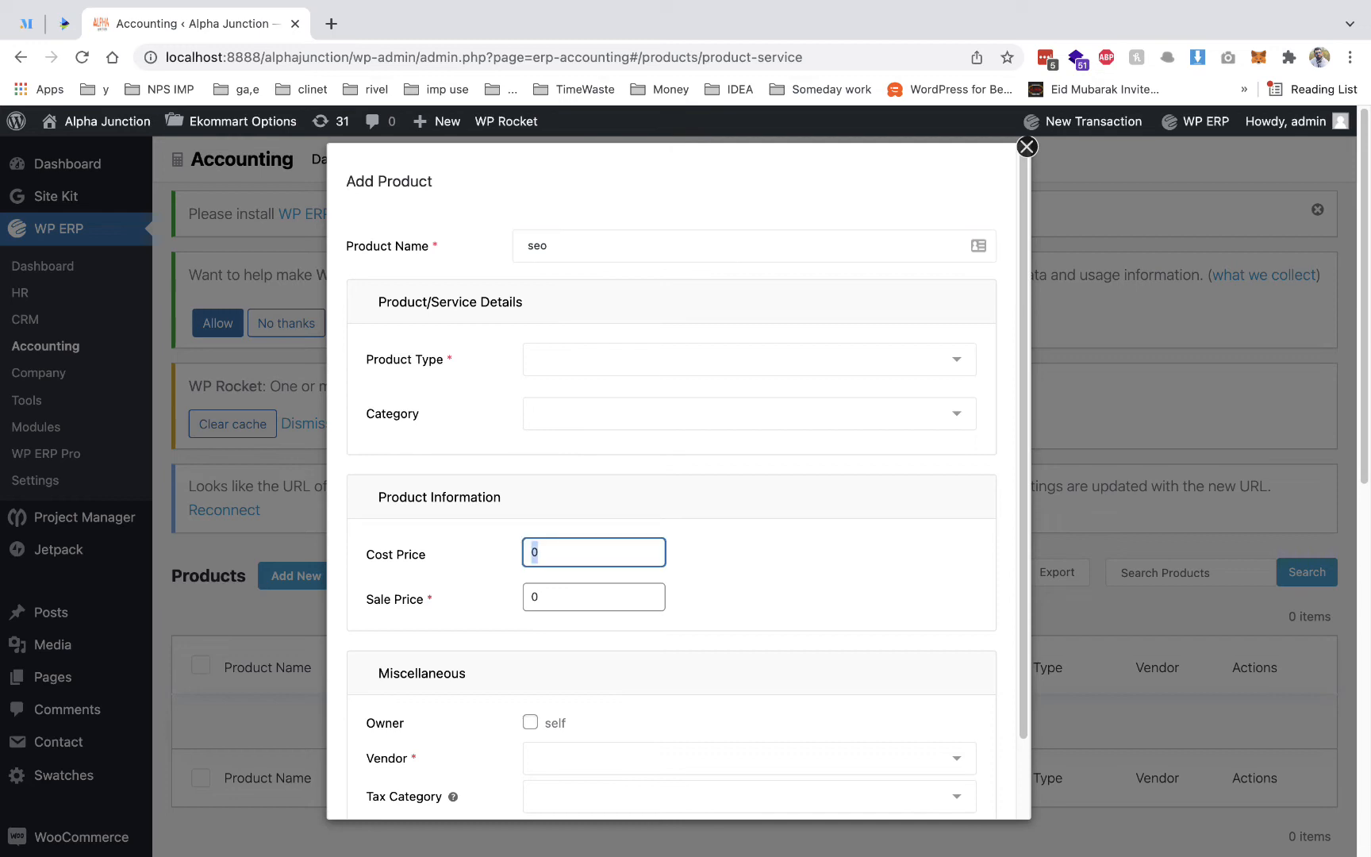
pyautogui.click(608, 361)
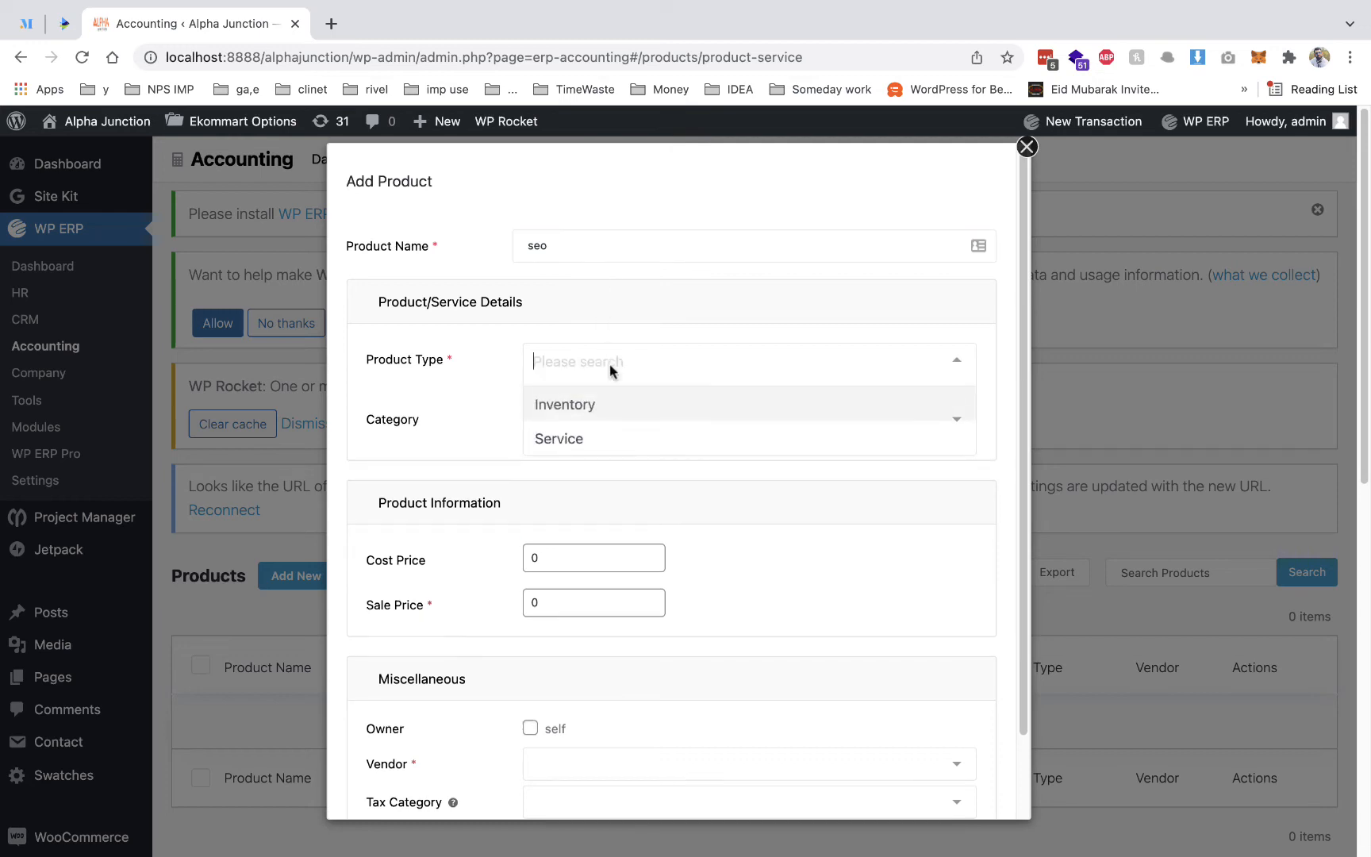
pyautogui.click(603, 435)
pyautogui.click(592, 596)
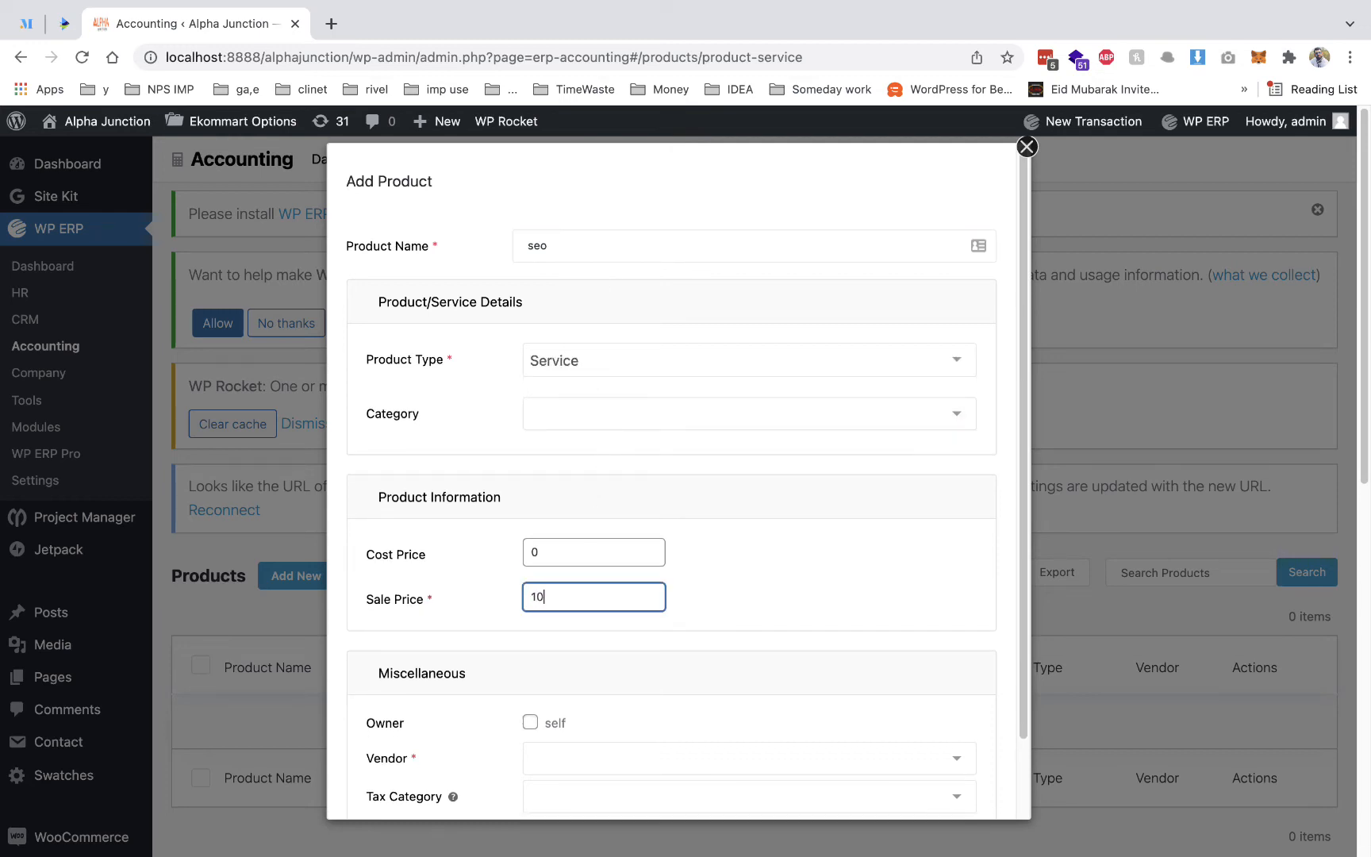
pyautogui.click(530, 722)
pyautogui.scroll(-1, 709, 690)
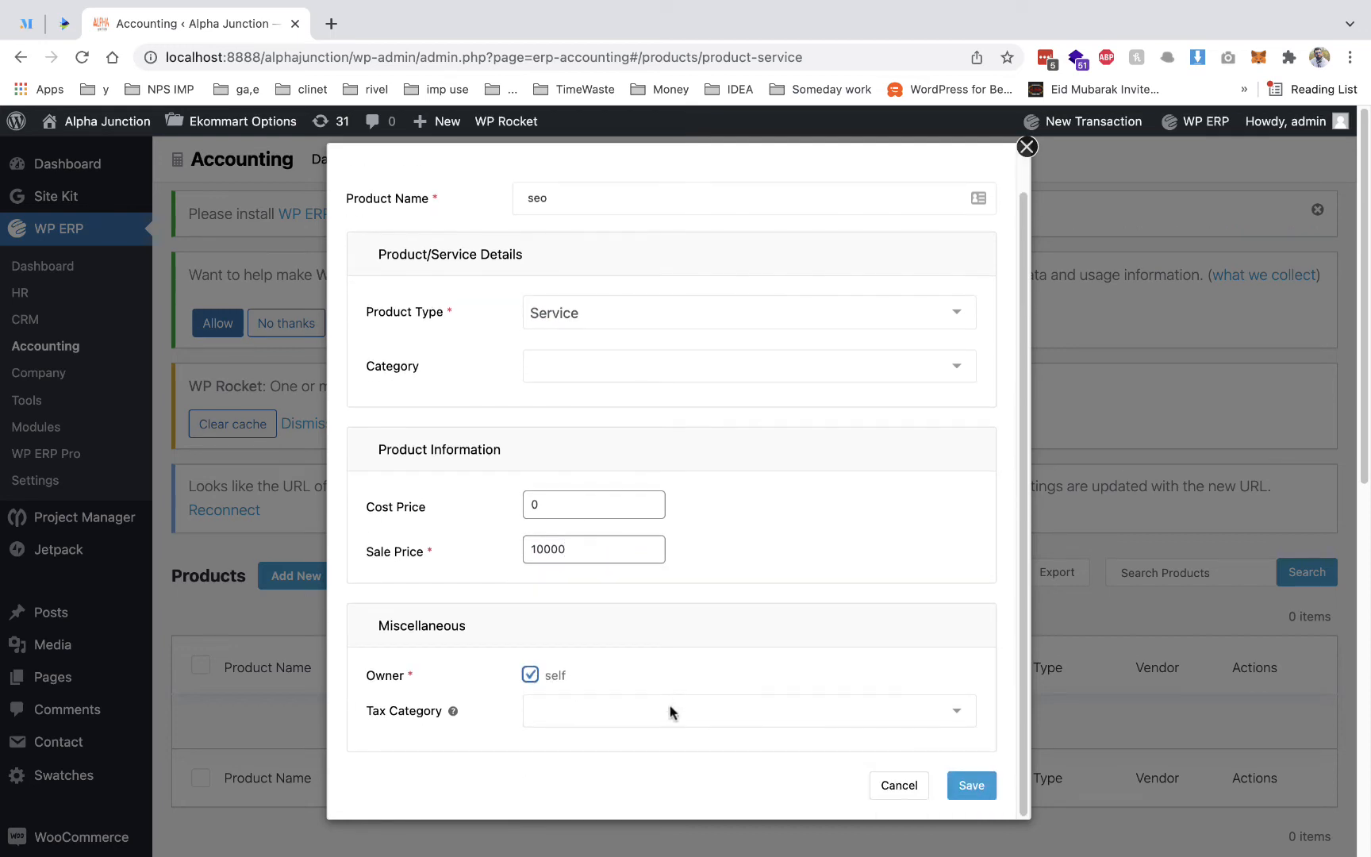
pyautogui.click(890, 705)
pyautogui.click(972, 790)
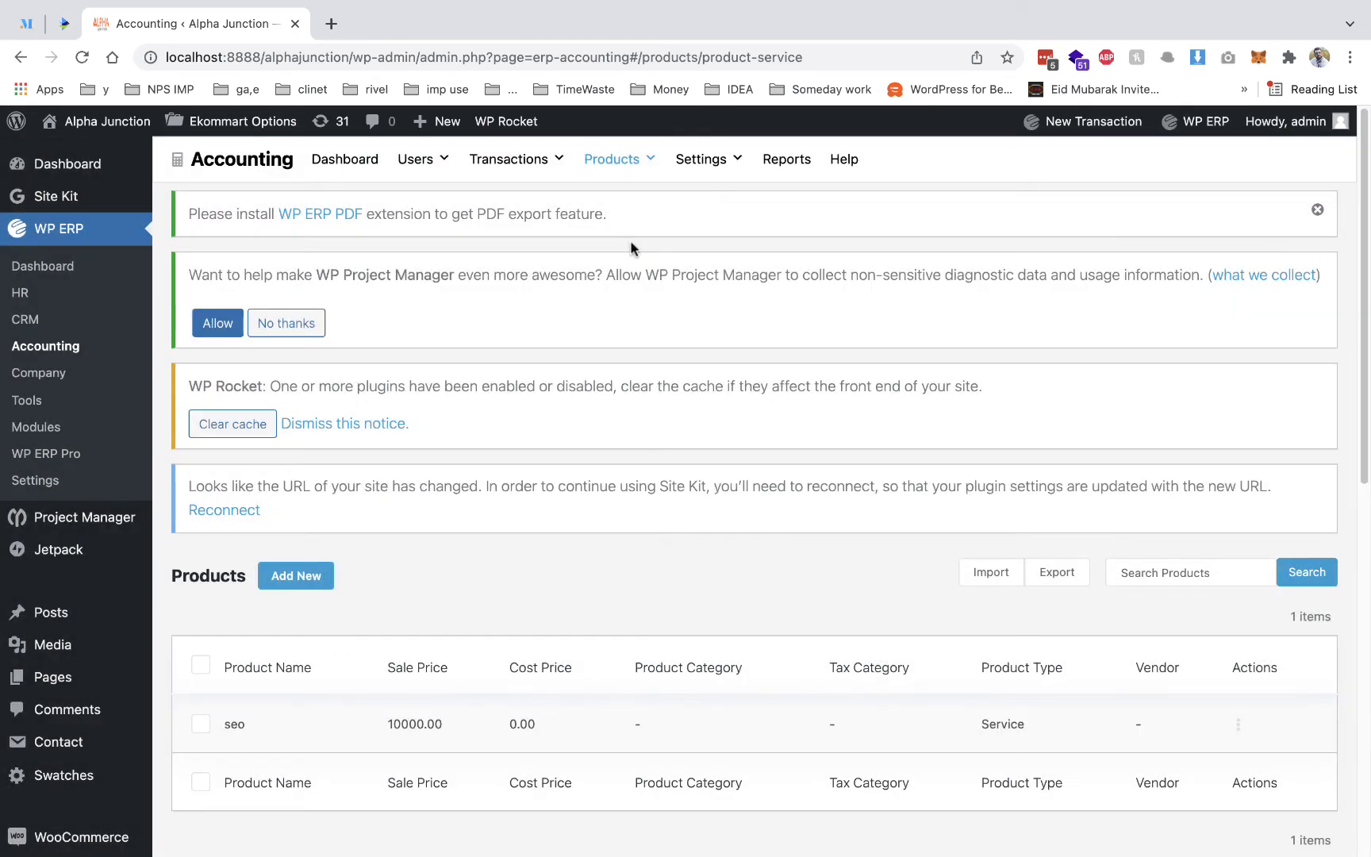
# - Reopen and dismiss the add-product form, then return to Sales Transactions
pyautogui.scroll(-2, 780, 478)
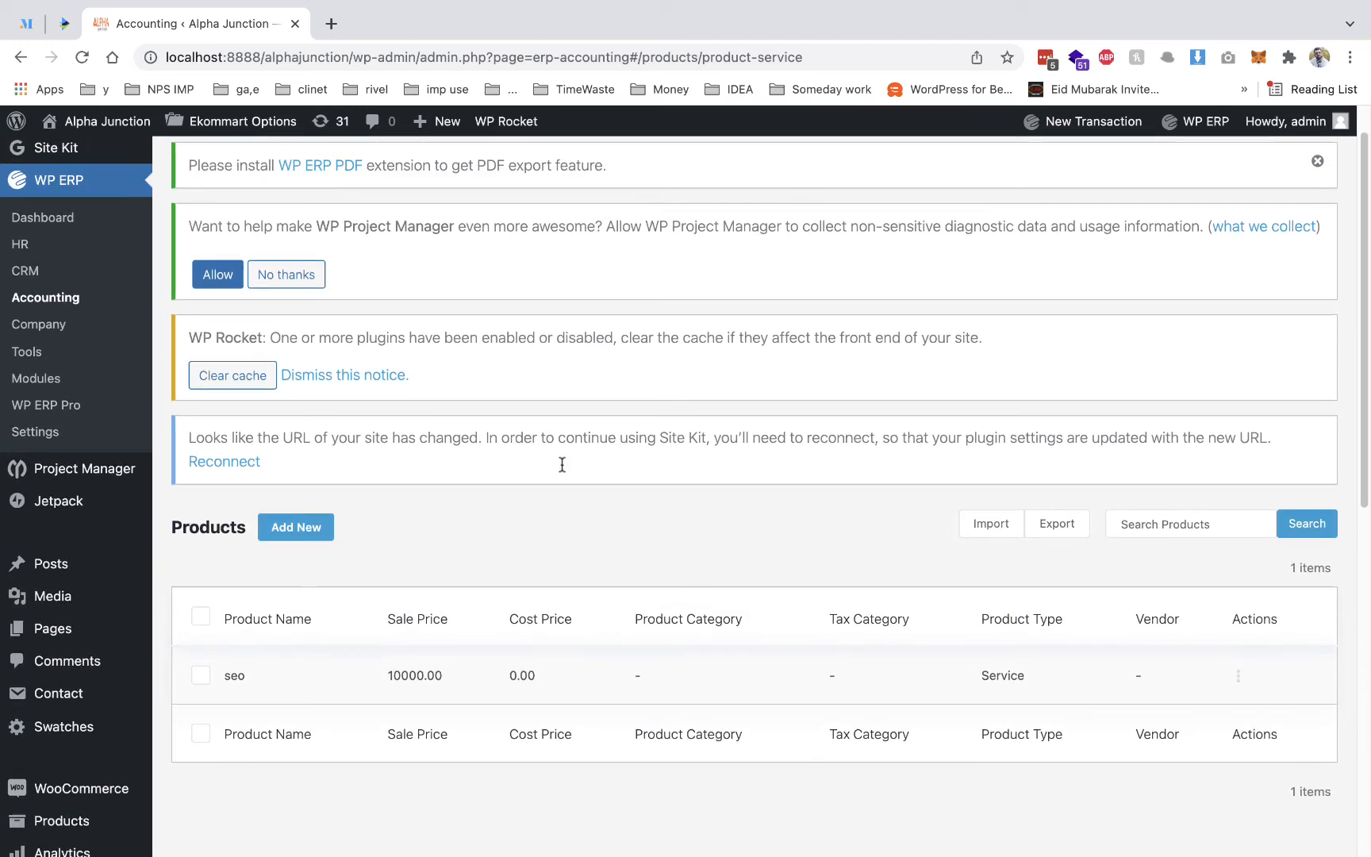
pyautogui.scroll(2, 560, 465)
pyautogui.click(302, 569)
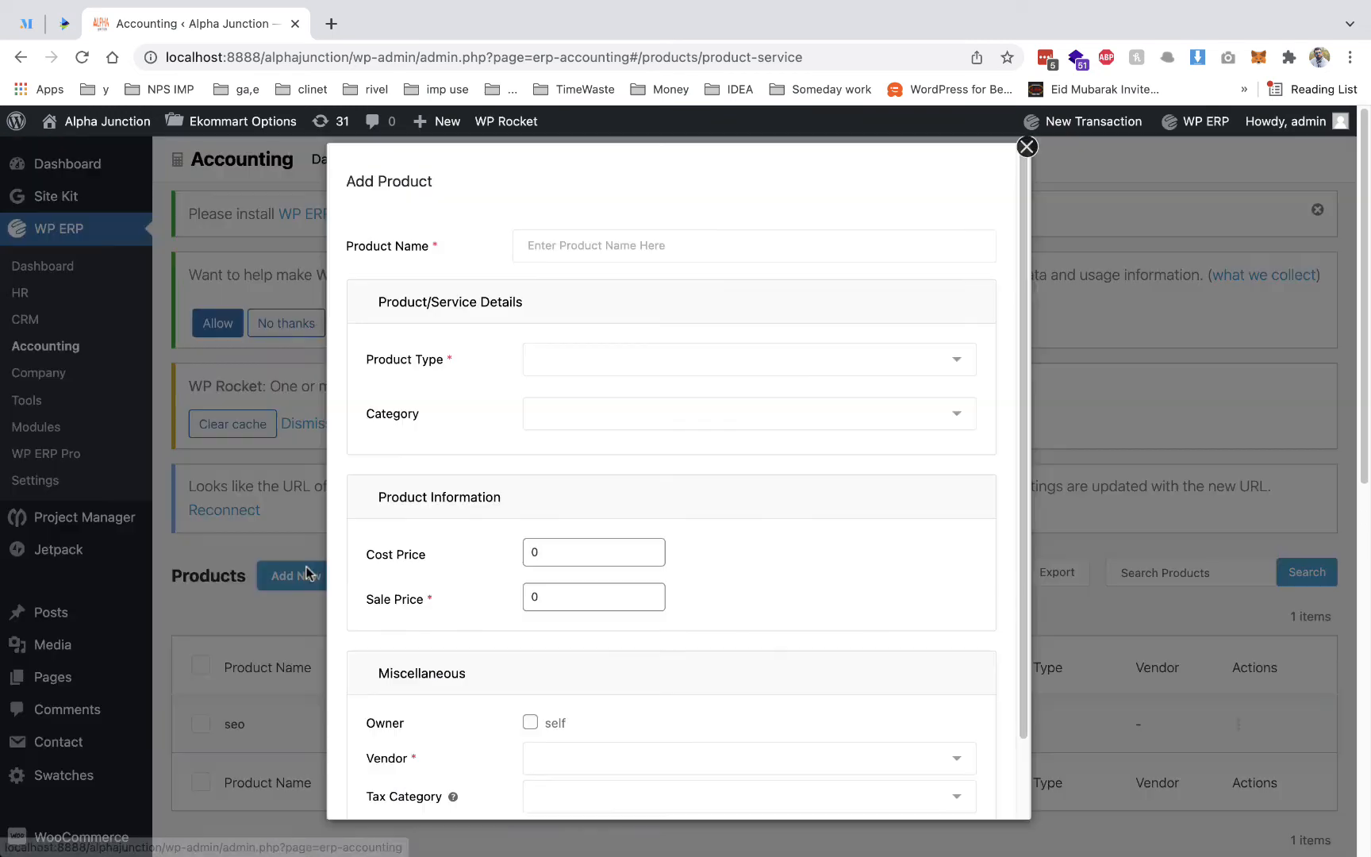
pyautogui.click(1026, 147)
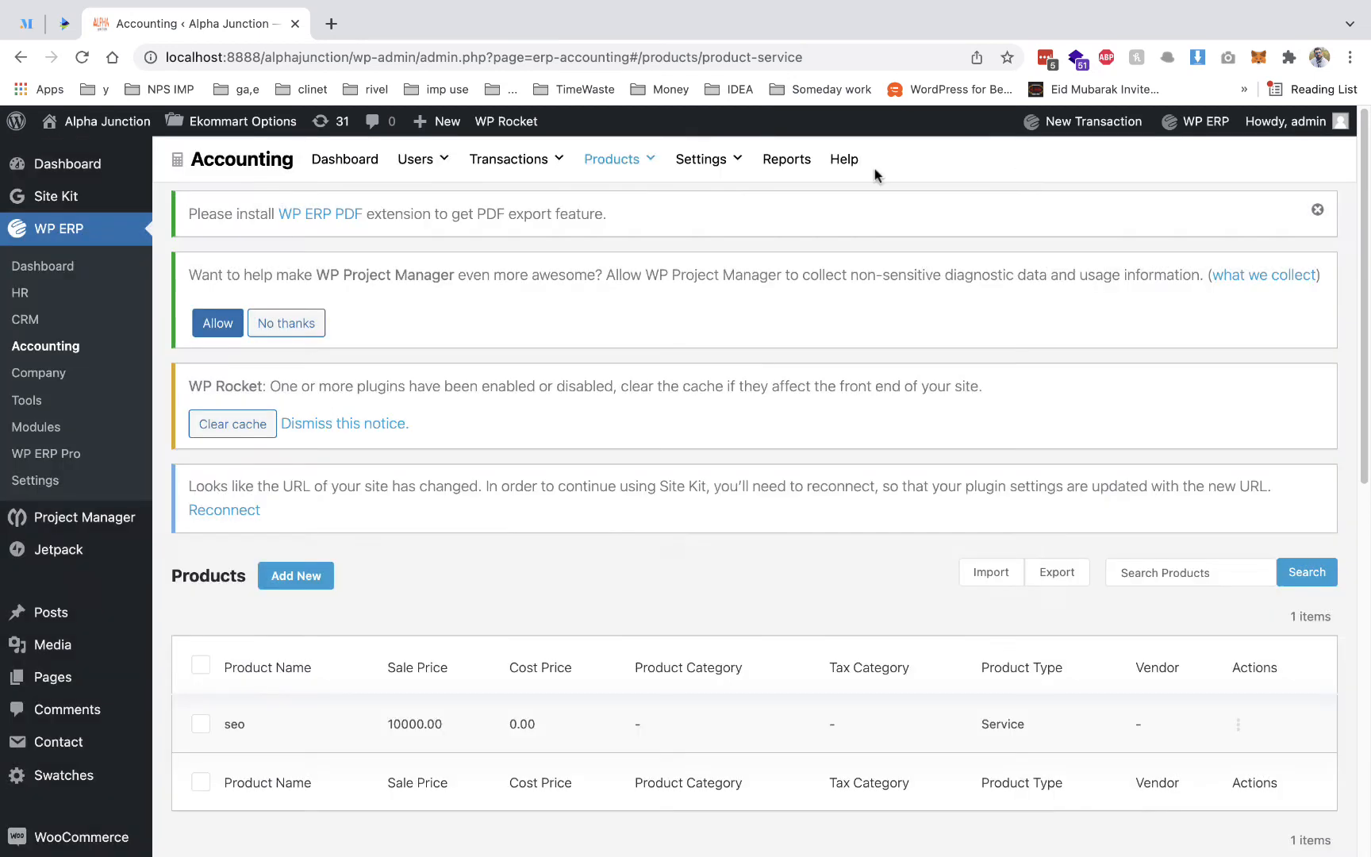
pyautogui.moveTo(480, 159)
pyautogui.click(484, 195)
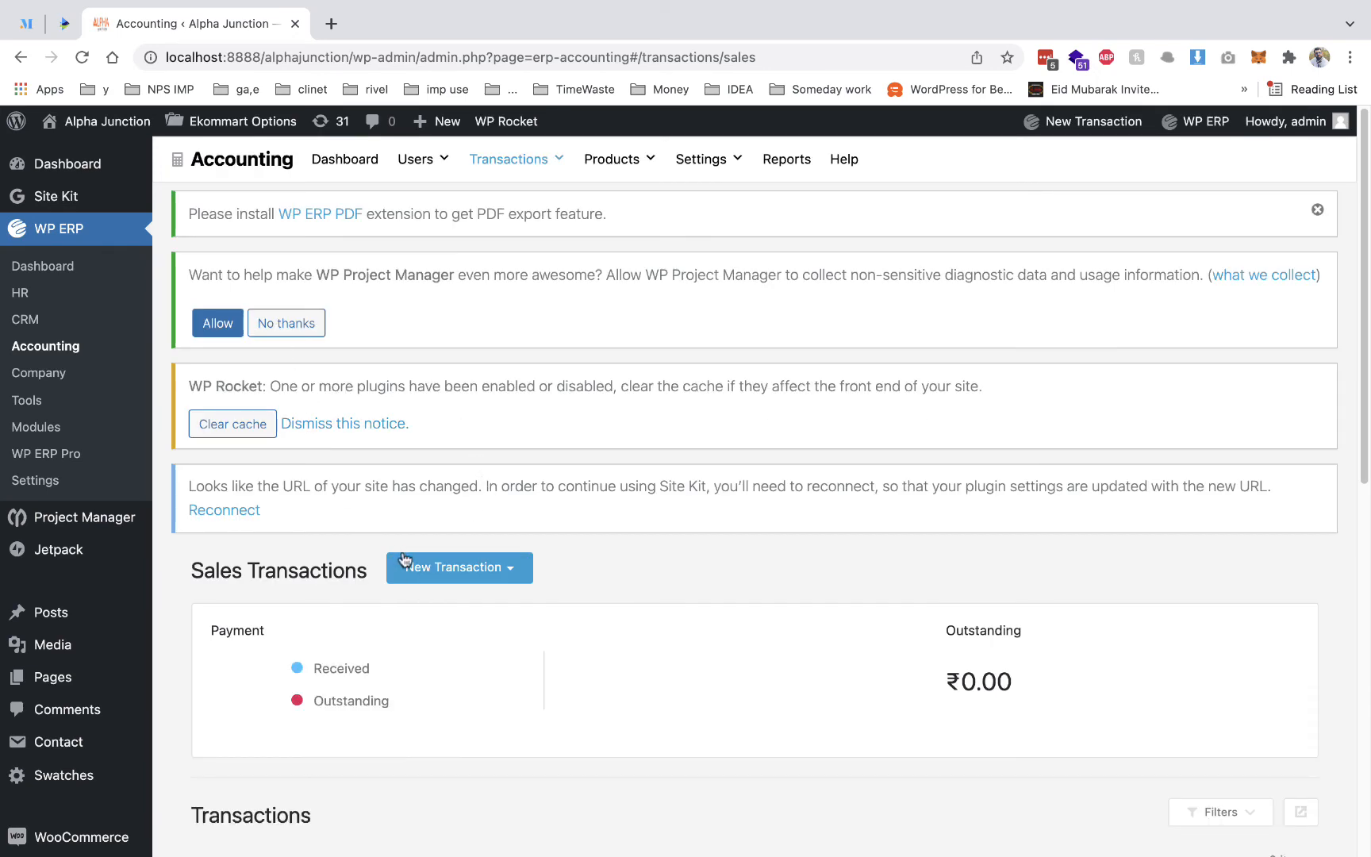
# - Start a new invoice for the existing customer, dated 2021-12-01 and due 2021-12-21
pyautogui.click(404, 559)
pyautogui.click(435, 607)
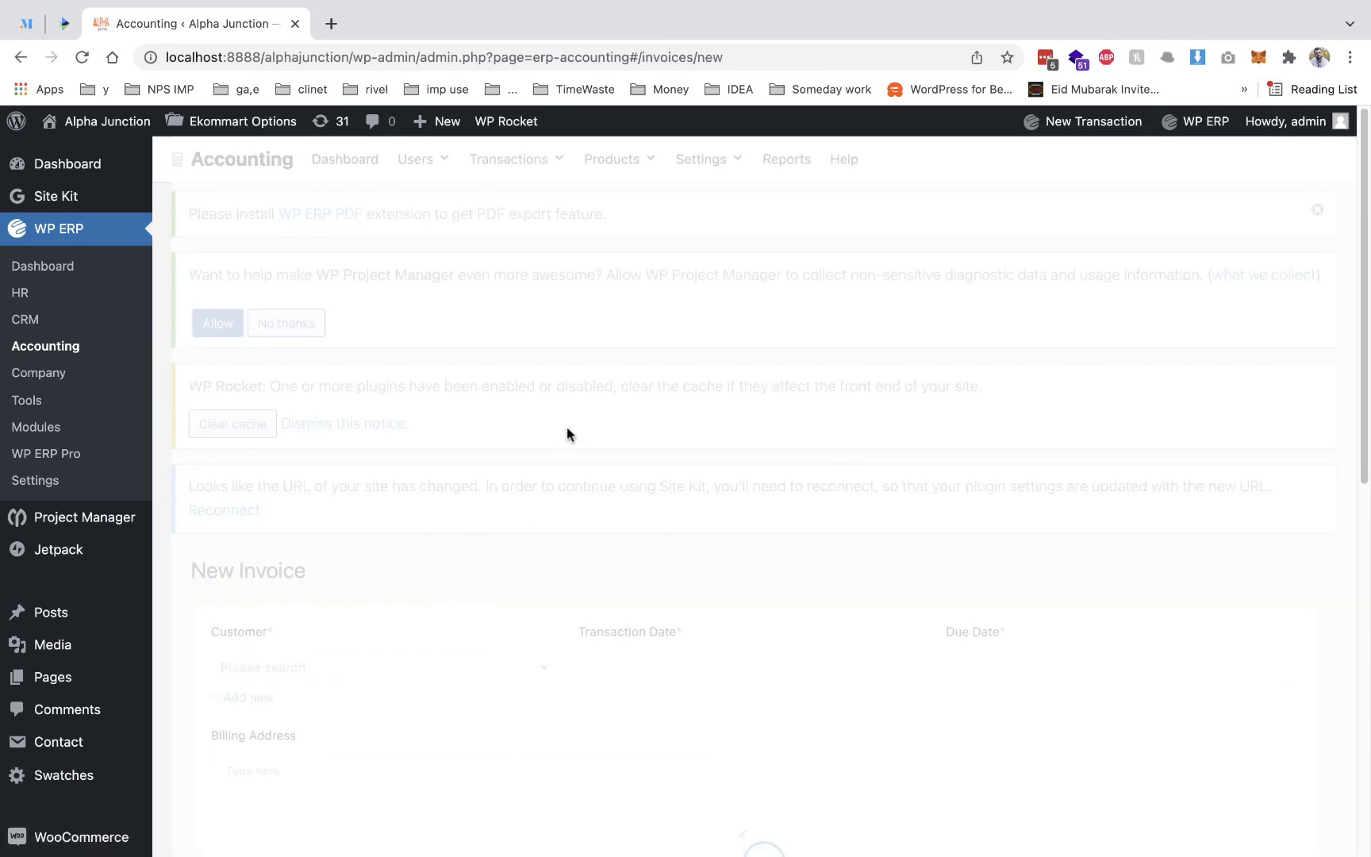
pyautogui.scroll(-3, 503, 440)
pyautogui.click(388, 532)
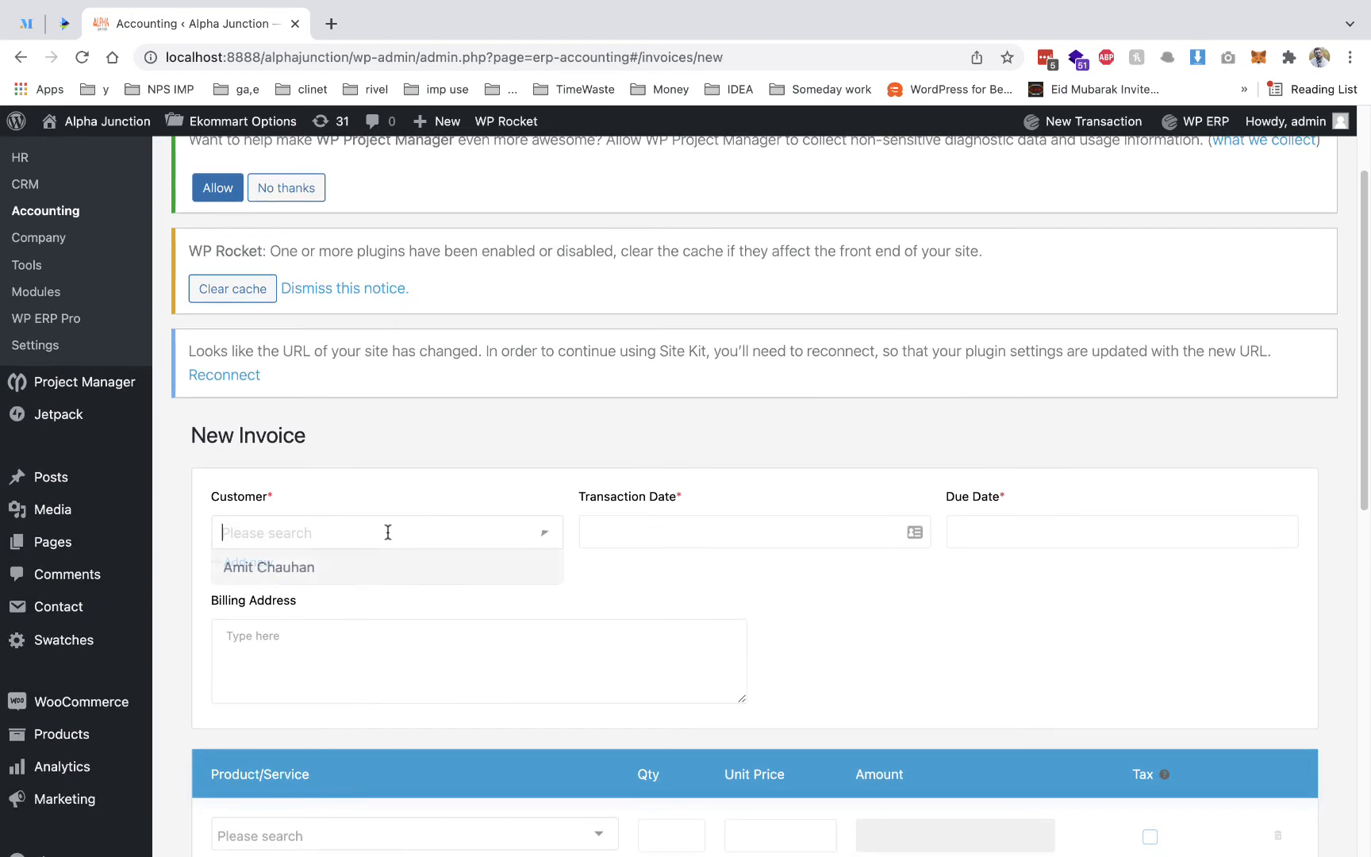
pyautogui.click(358, 576)
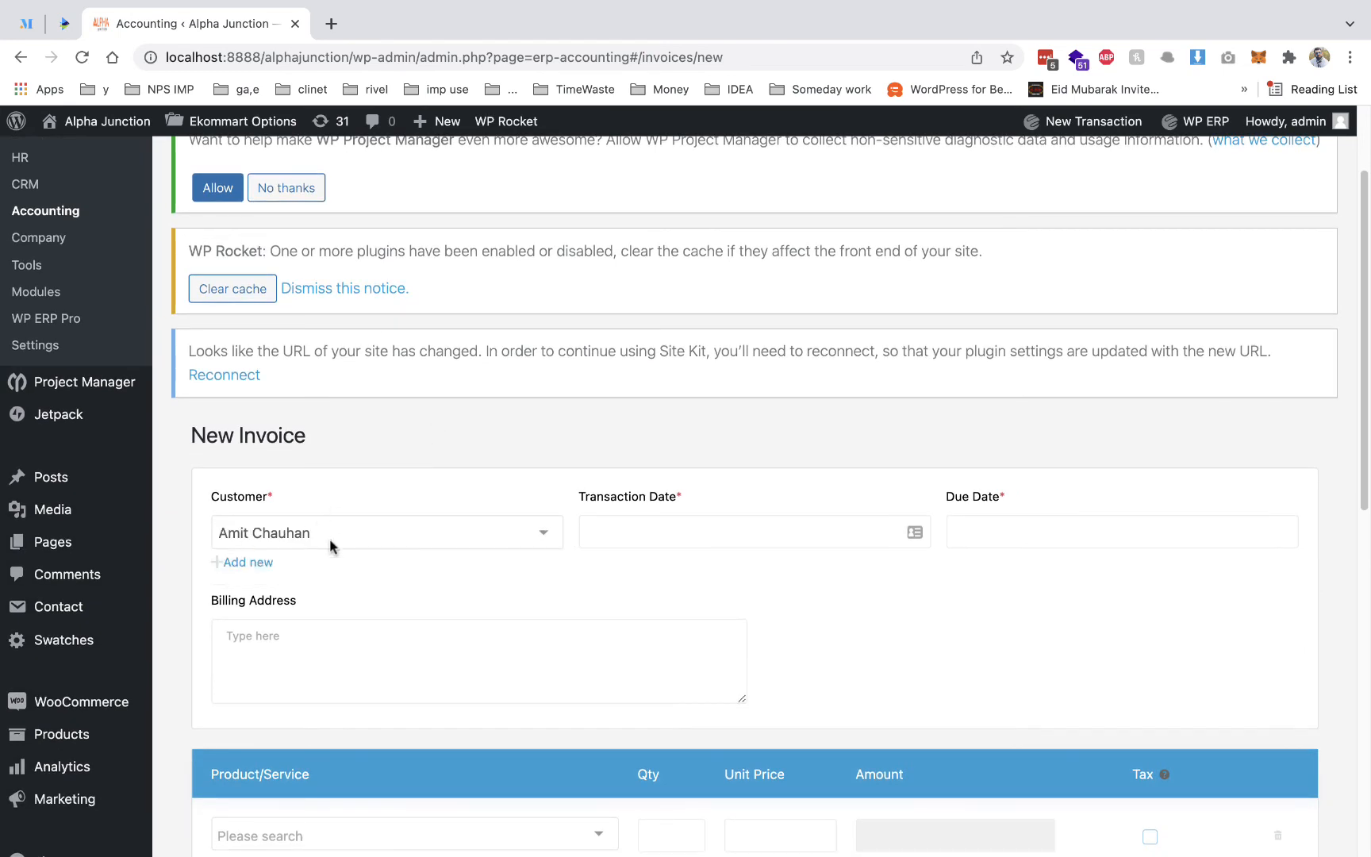
pyautogui.click(652, 539)
pyautogui.click(714, 270)
pyautogui.click(984, 526)
pyautogui.click(1036, 401)
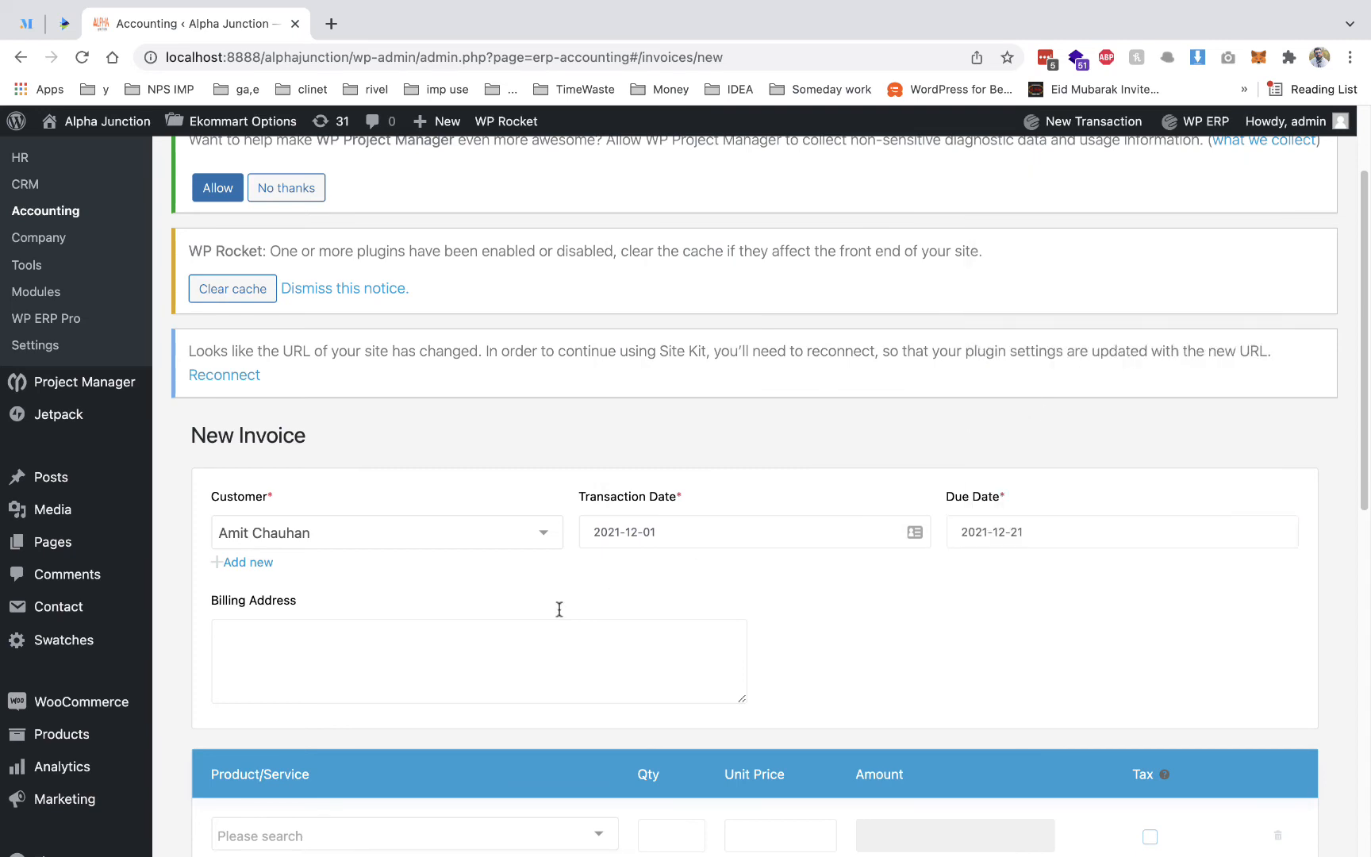
# - Add seo as the first line, apply a 3% discount and save the invoice
pyautogui.scroll(-5, 394, 626)
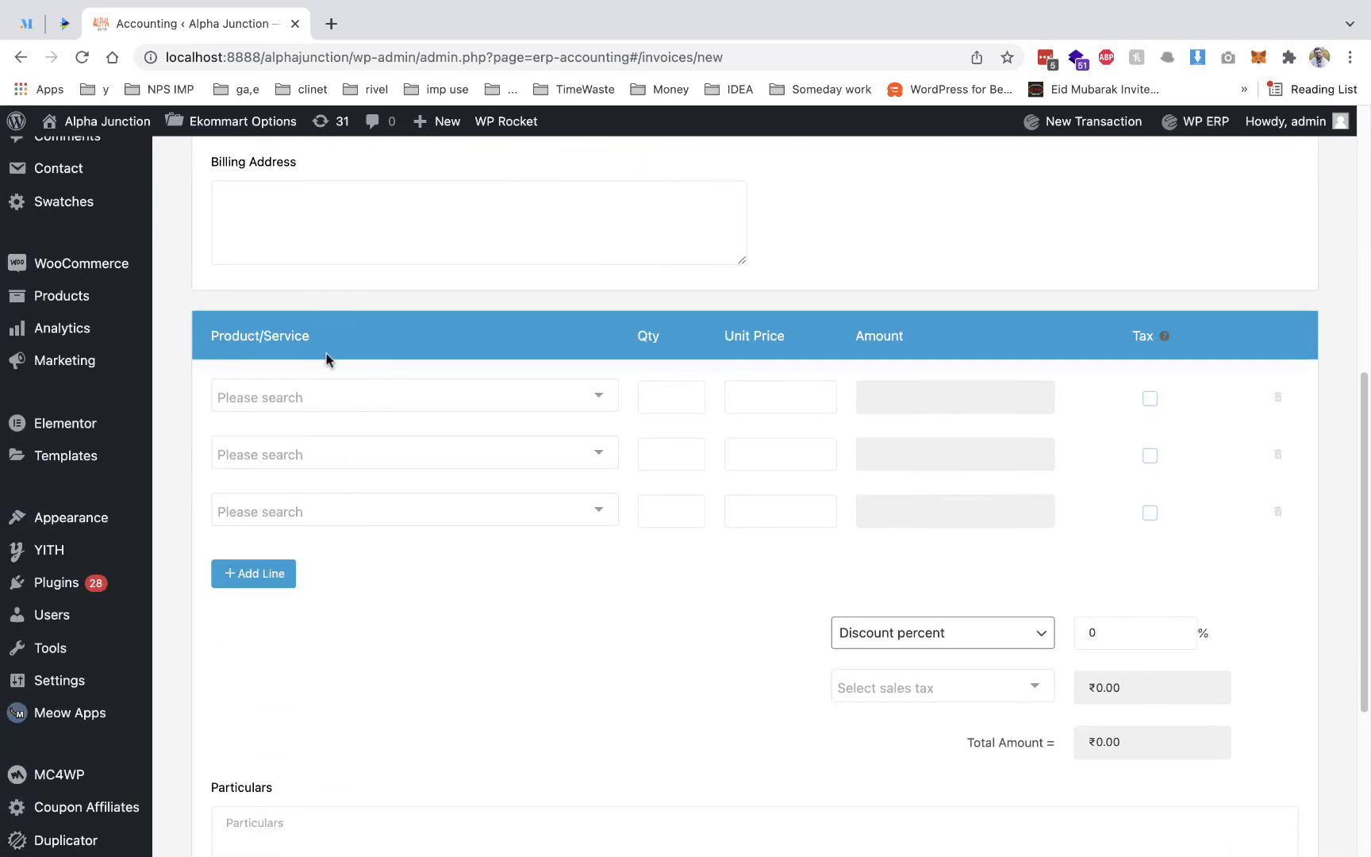
pyautogui.click(298, 390)
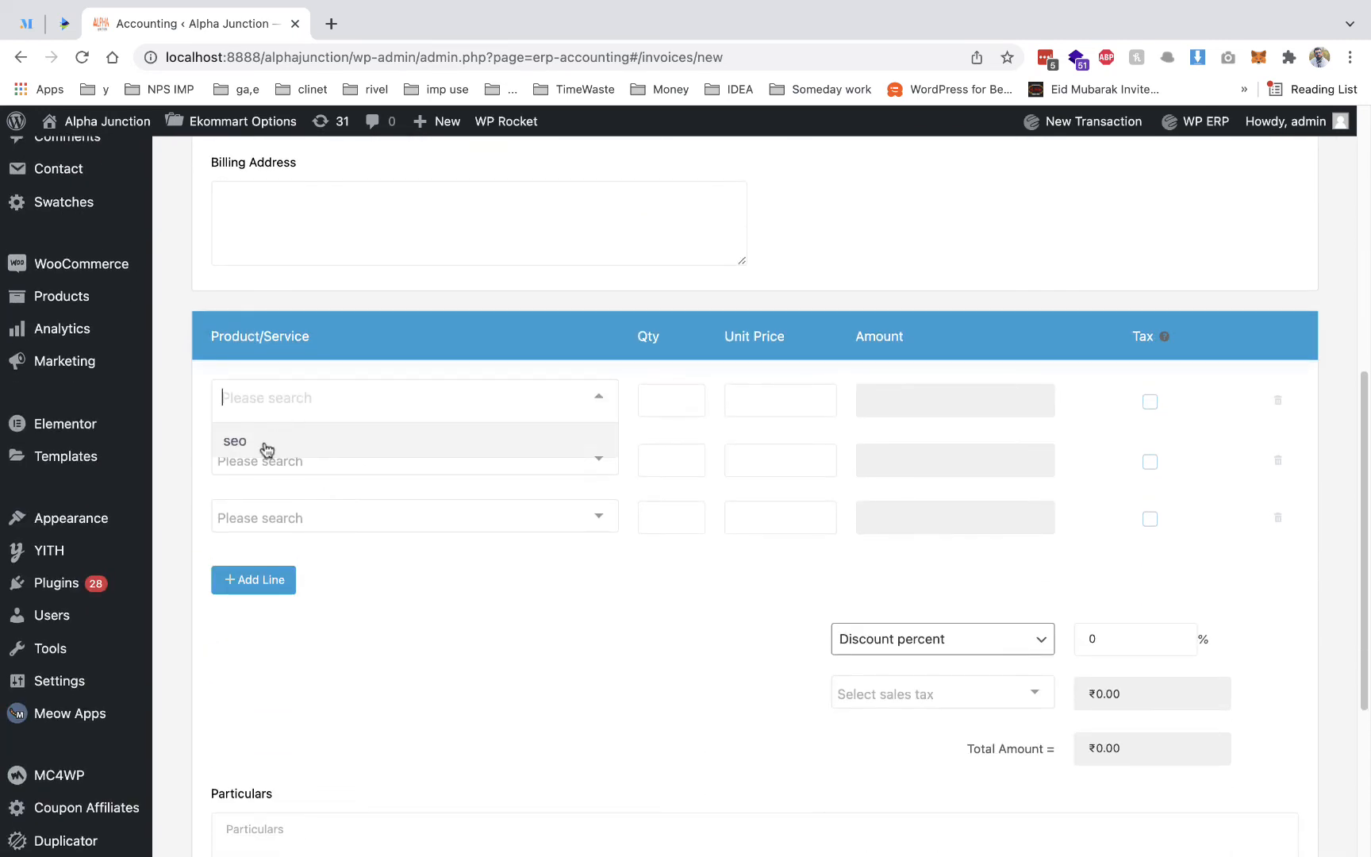
pyautogui.click(268, 451)
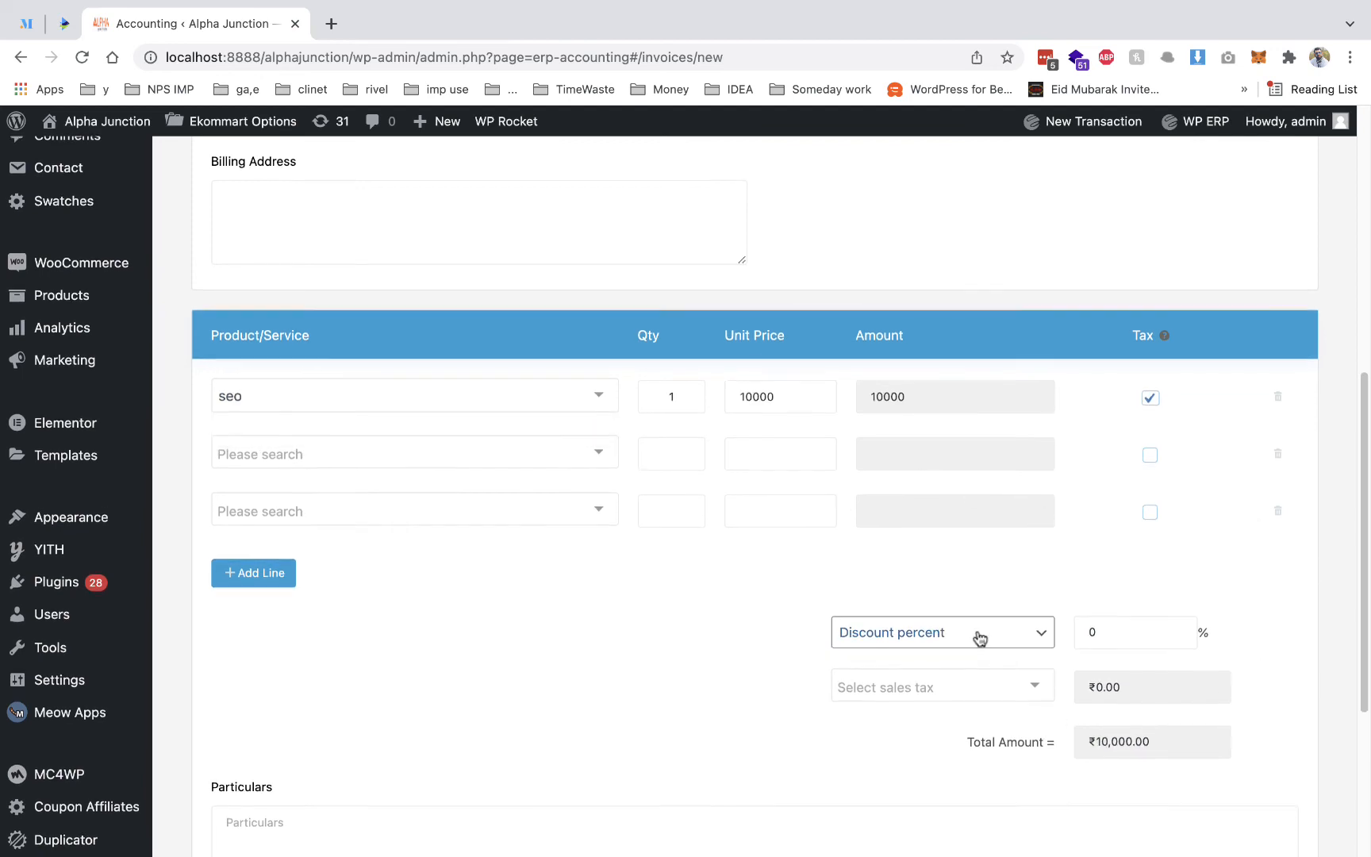
pyautogui.scroll(-1, 978, 636)
pyautogui.doubleClick(1153, 617)
pyautogui.write('3')
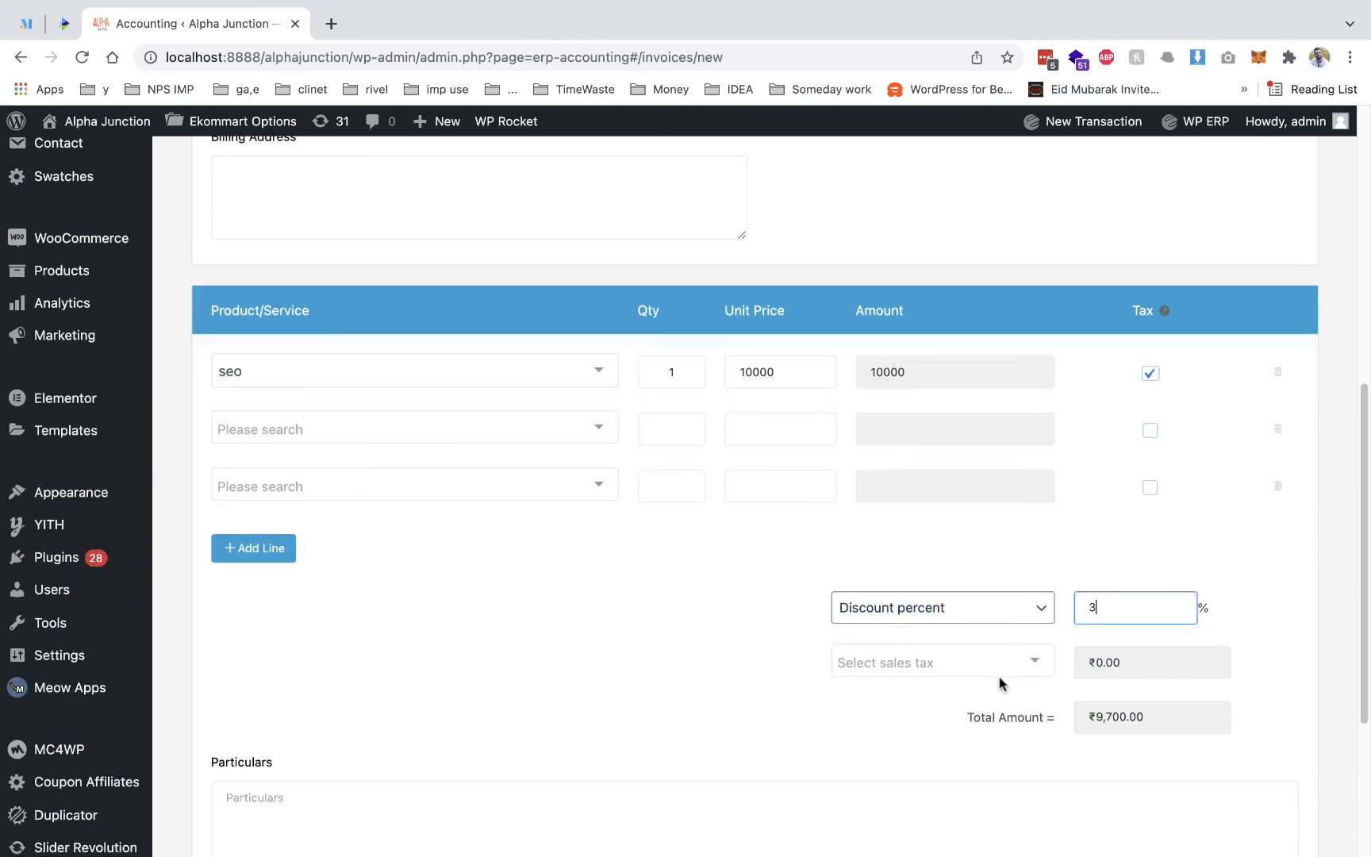
pyautogui.click(1135, 682)
pyautogui.scroll(-5, 1117, 709)
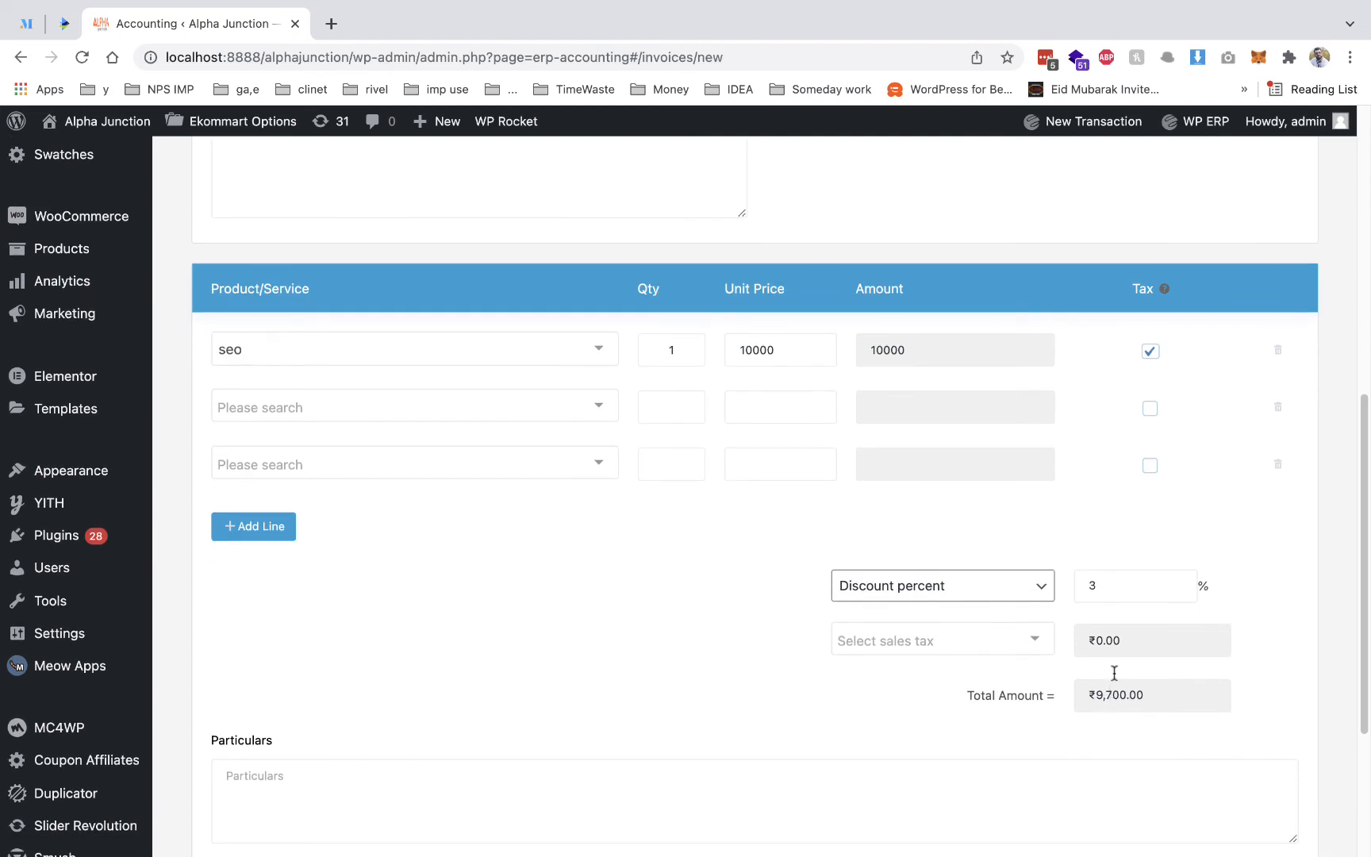
pyautogui.click(1210, 746)
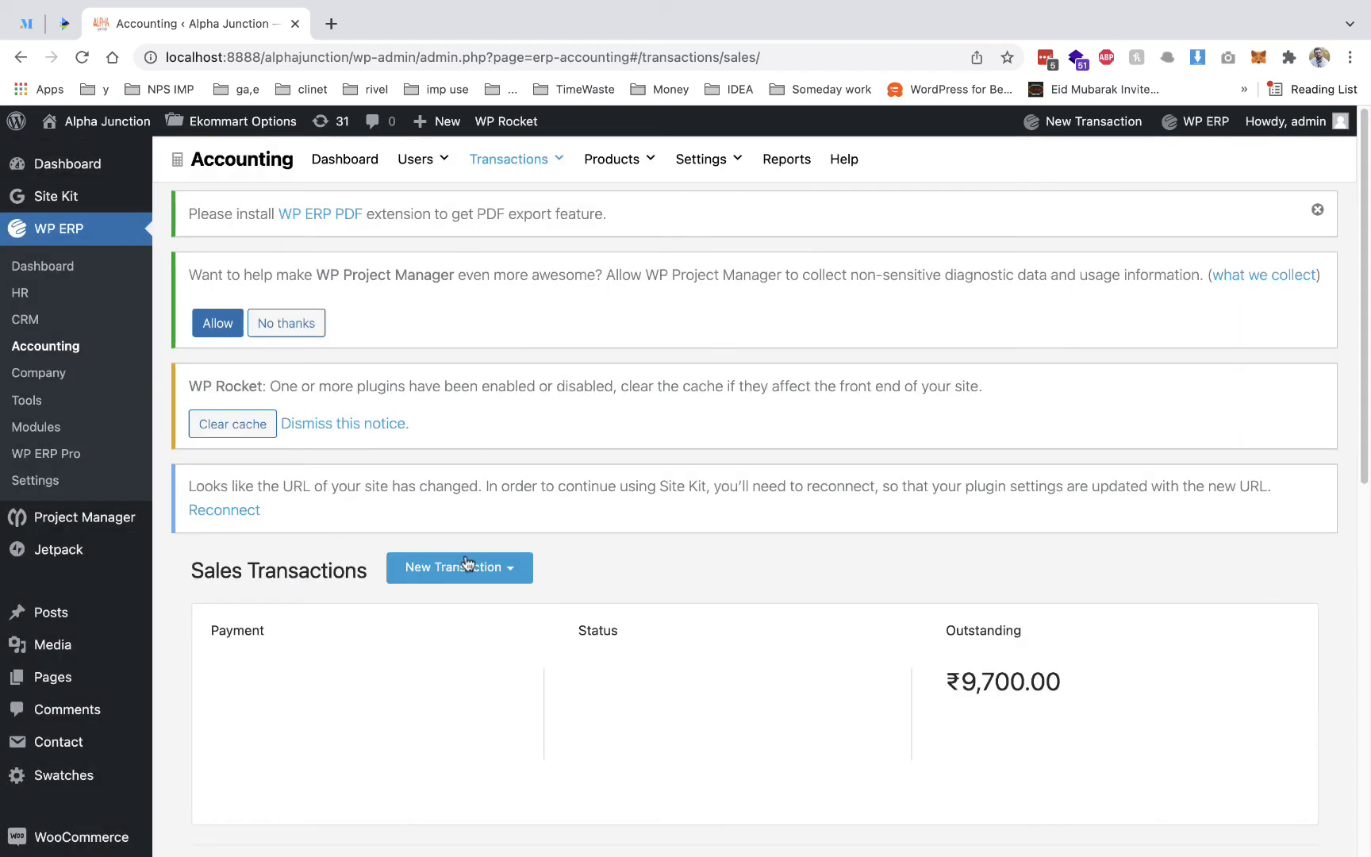
# - Start a new Receive Payment transaction and select the paying customer
pyautogui.click(490, 567)
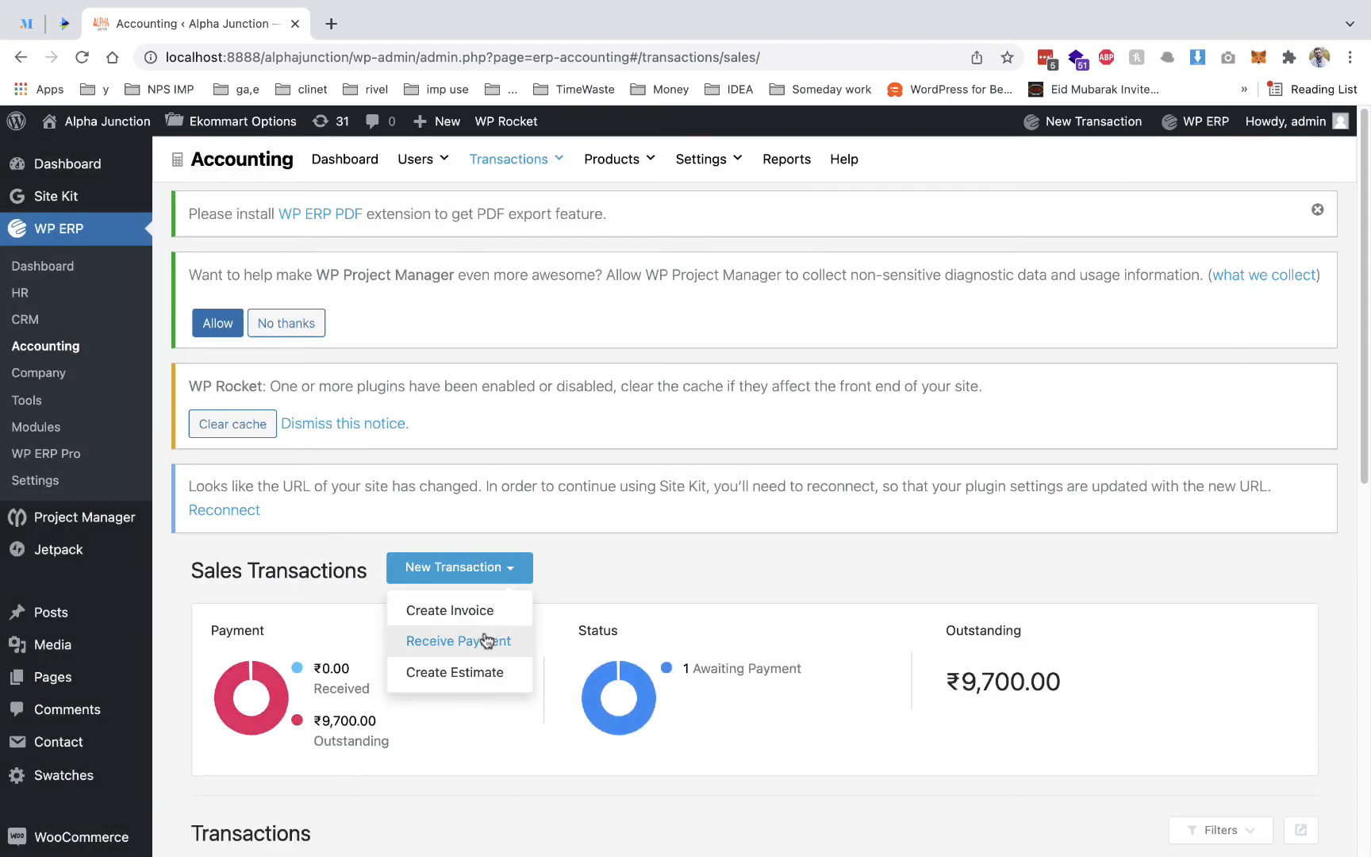
pyautogui.click(490, 639)
pyautogui.scroll(-1, 549, 458)
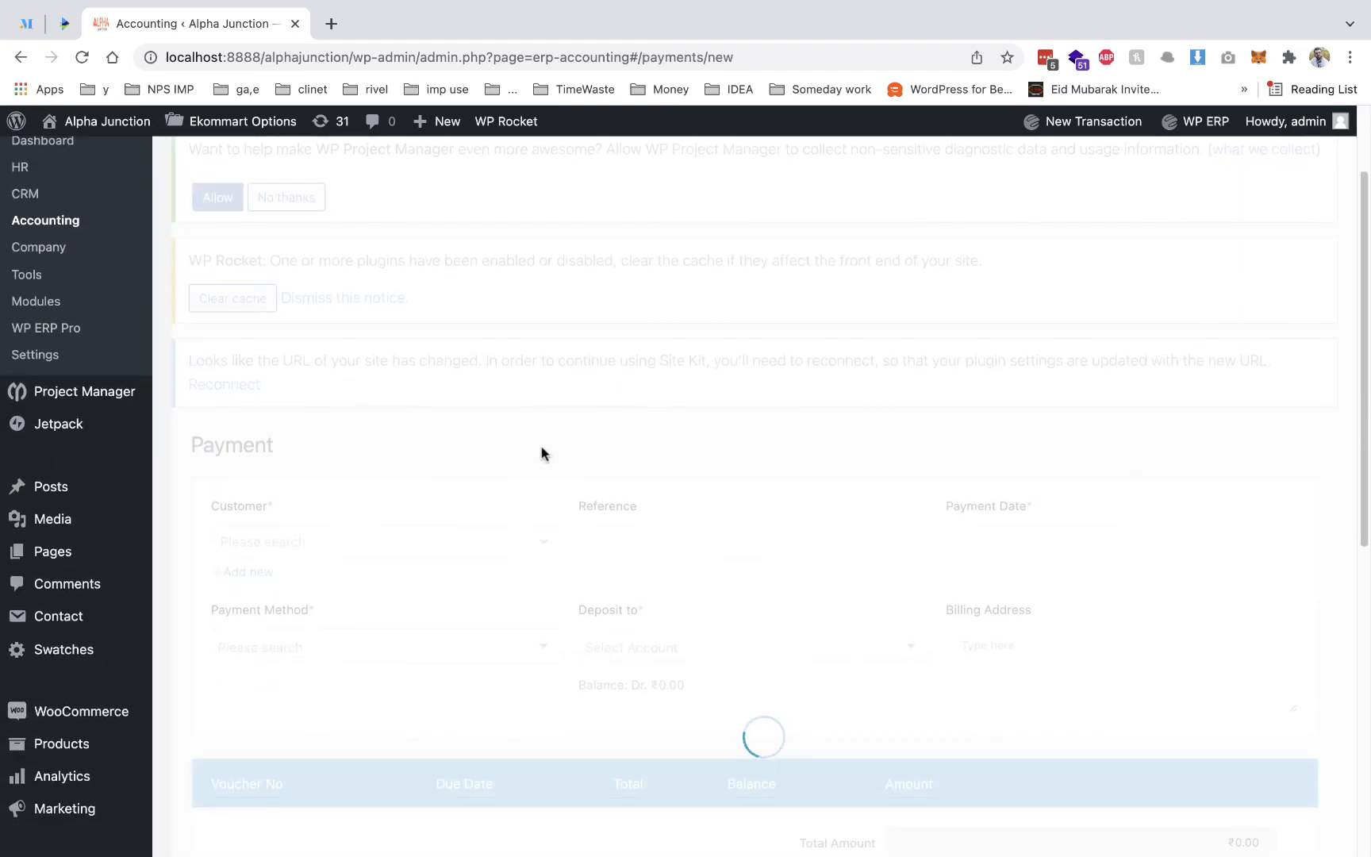
pyautogui.click(448, 543)
pyautogui.click(426, 572)
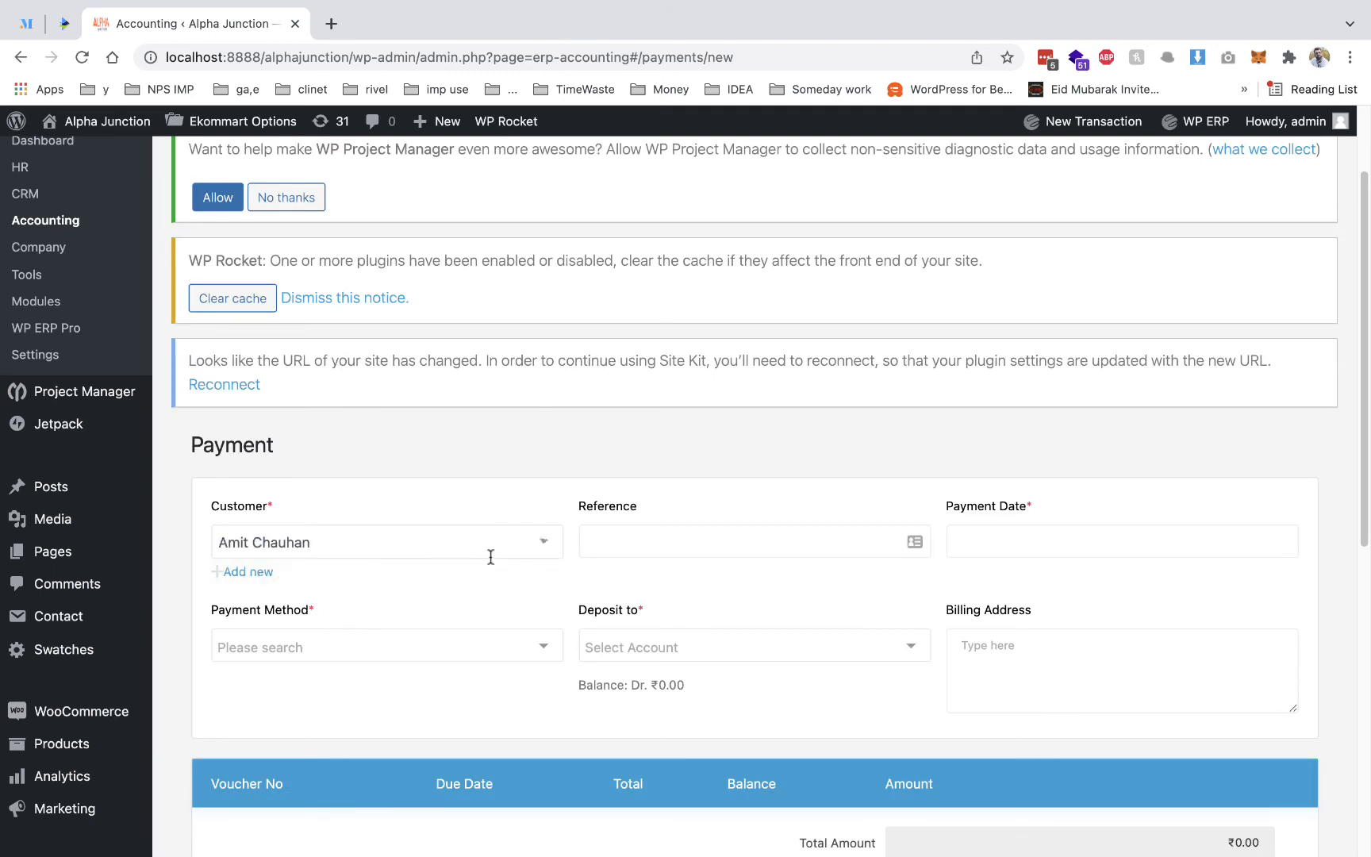
# - Date the payment 3 December 2021, with Cash as payment method and deposit account
pyautogui.click(972, 539)
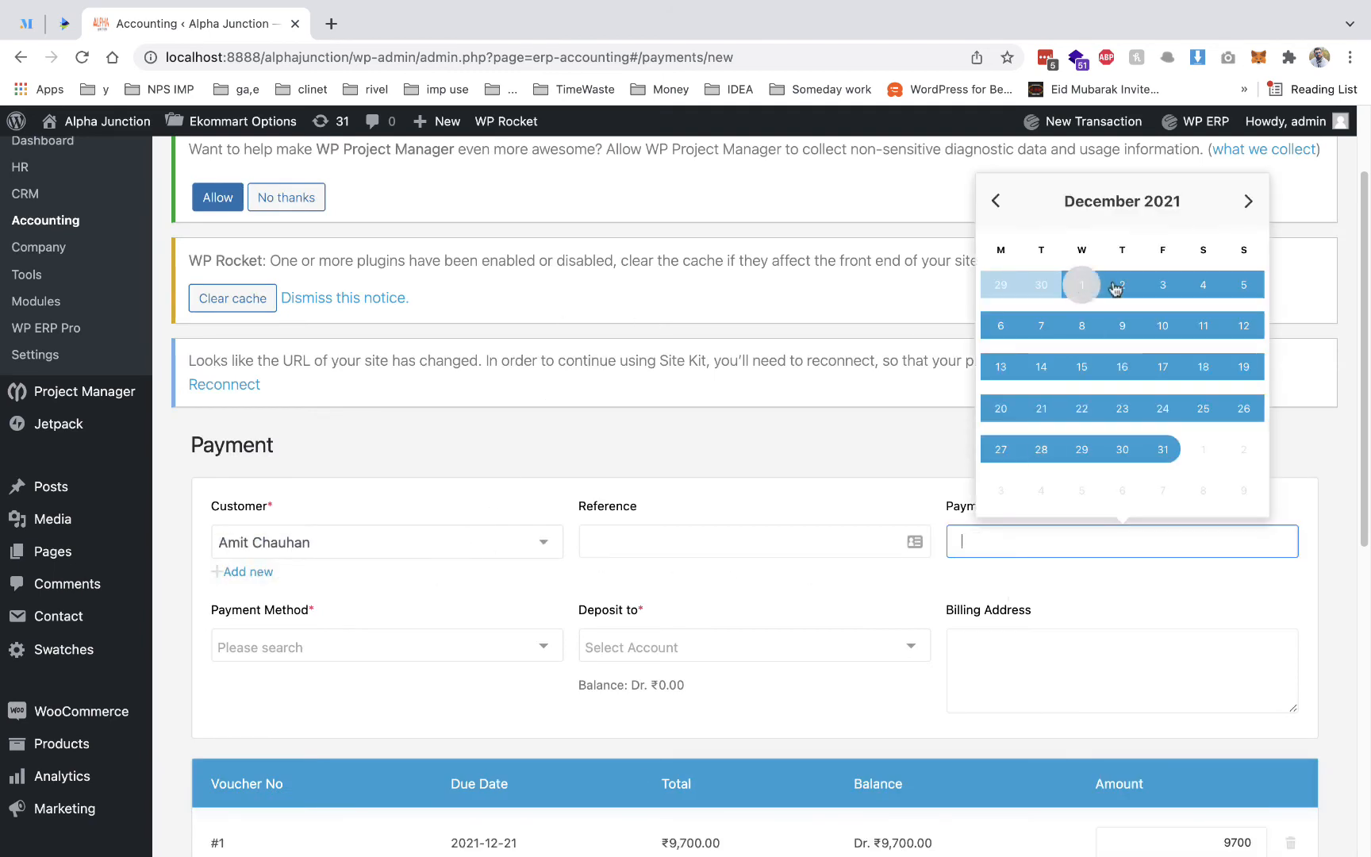
pyautogui.click(1162, 284)
pyautogui.click(400, 635)
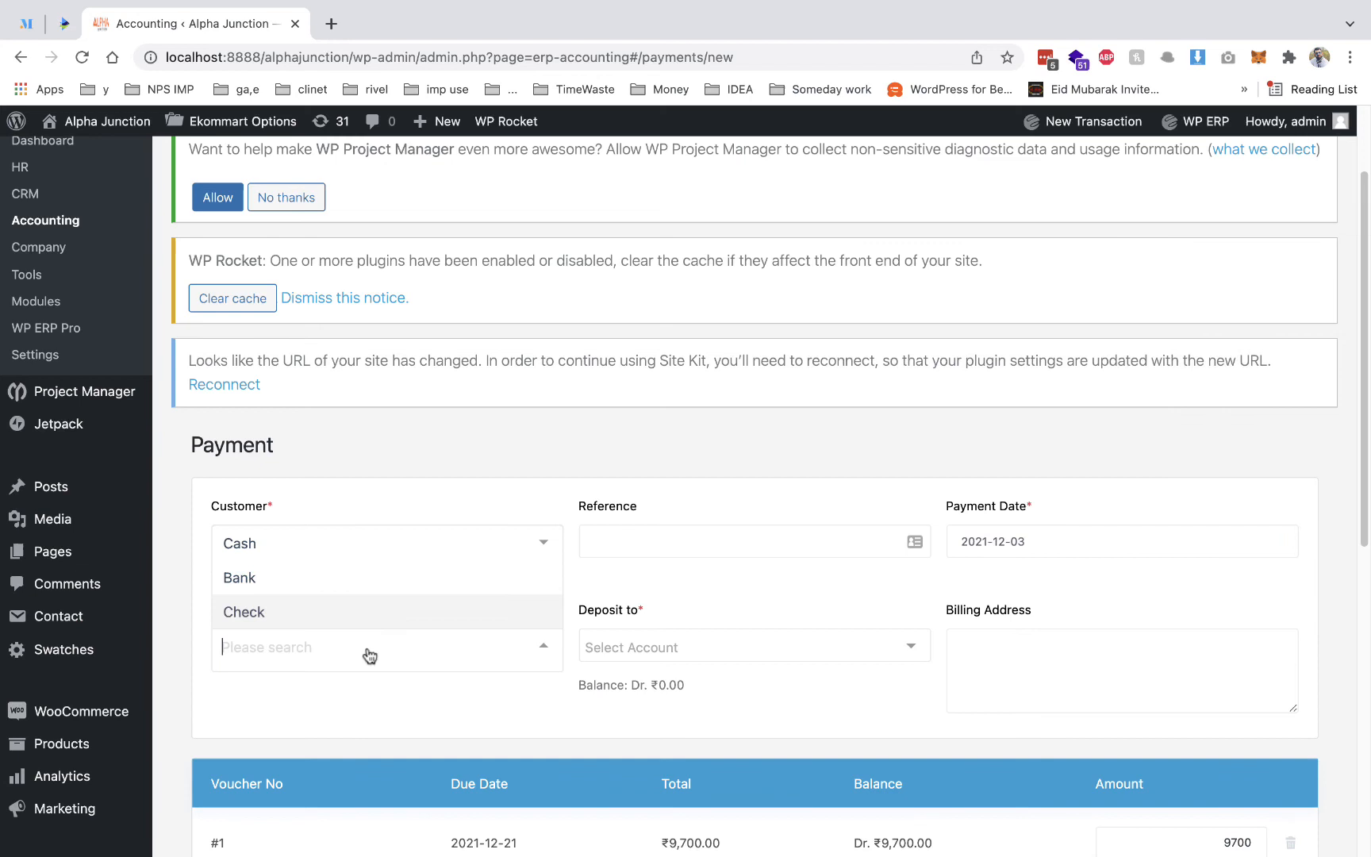
pyautogui.click(331, 555)
pyautogui.click(600, 668)
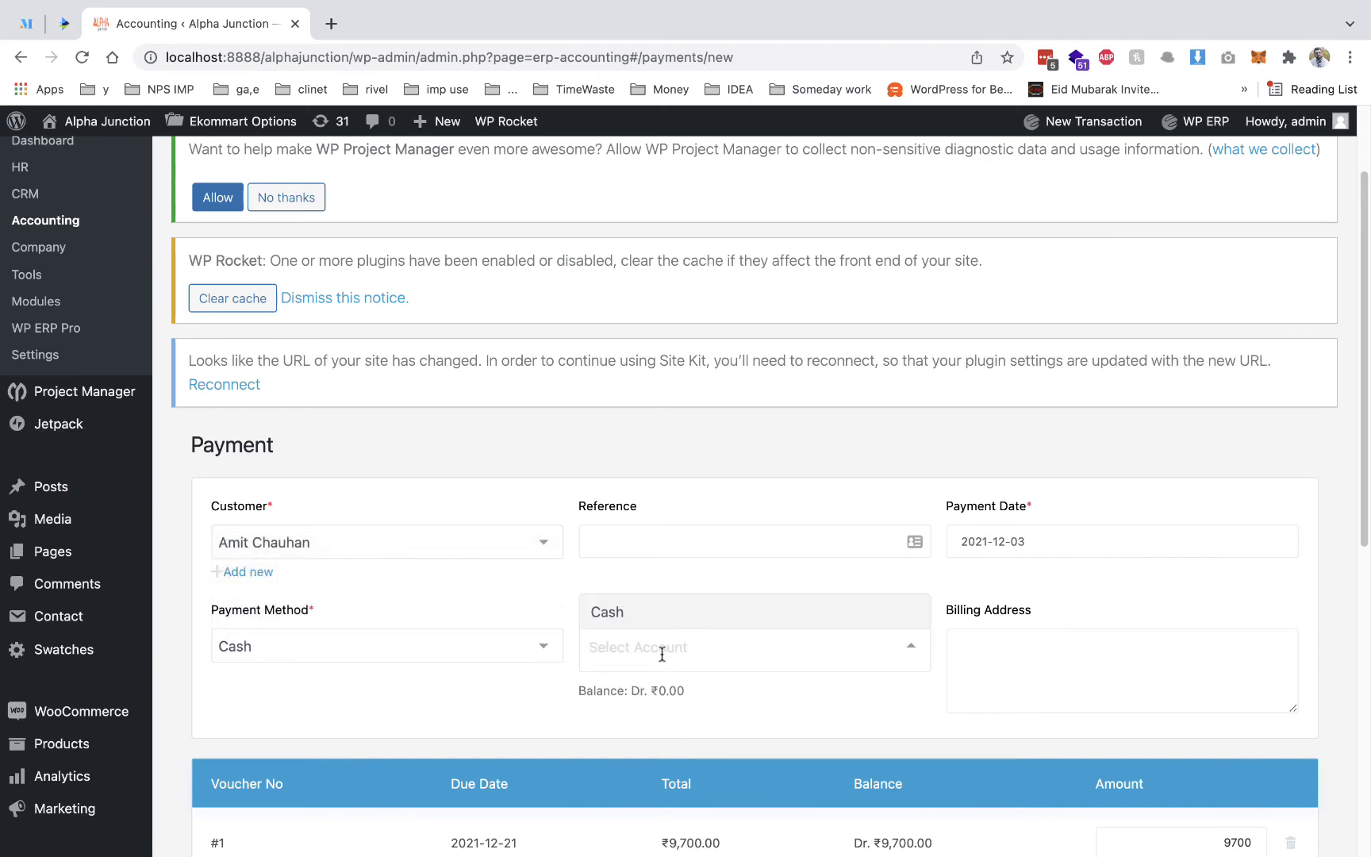
pyautogui.click(652, 626)
# - Change the payment amount from 9700 to 5700 and save the payment
pyautogui.scroll(-6, 801, 686)
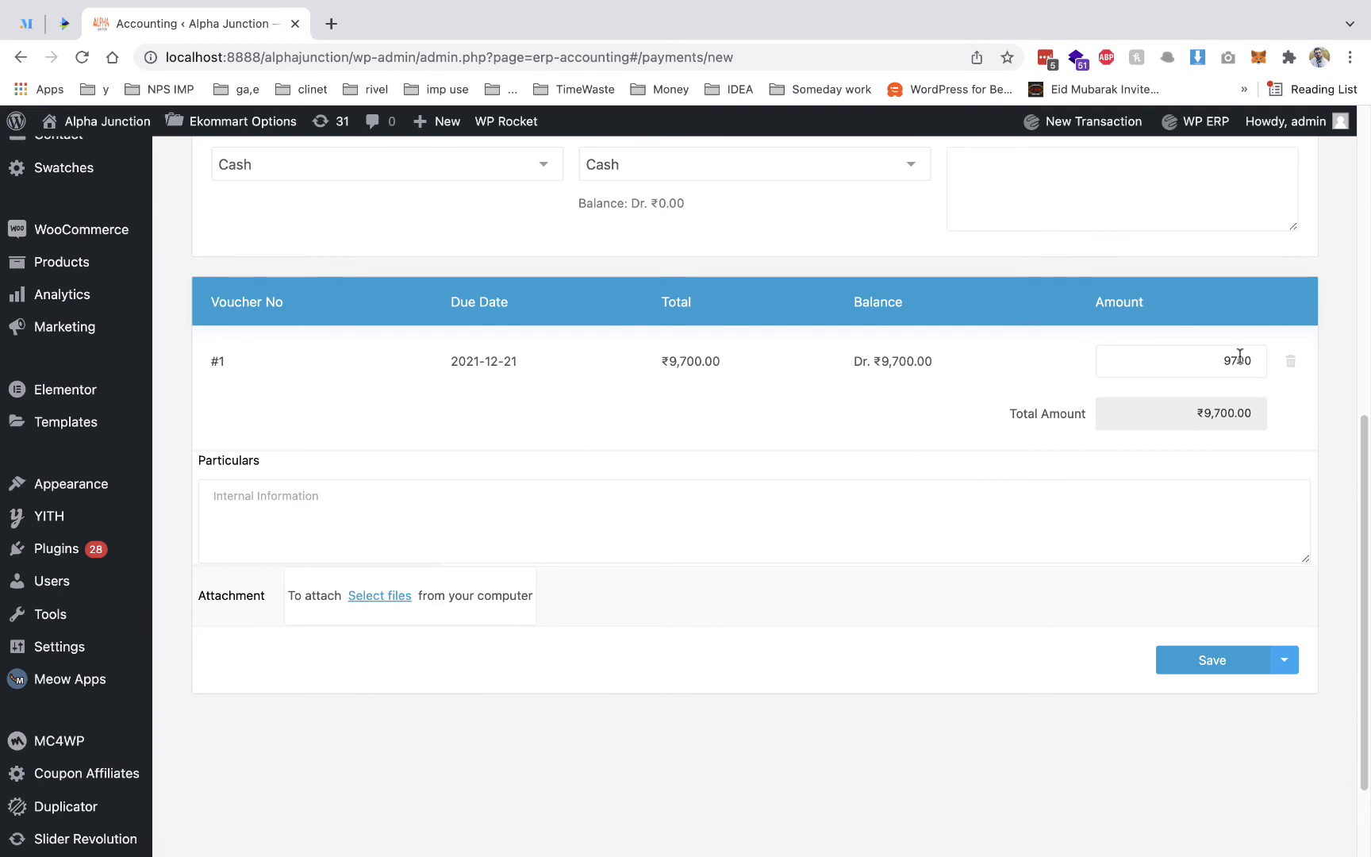
pyautogui.moveTo(1230, 358); pyautogui.dragTo(1203, 358)
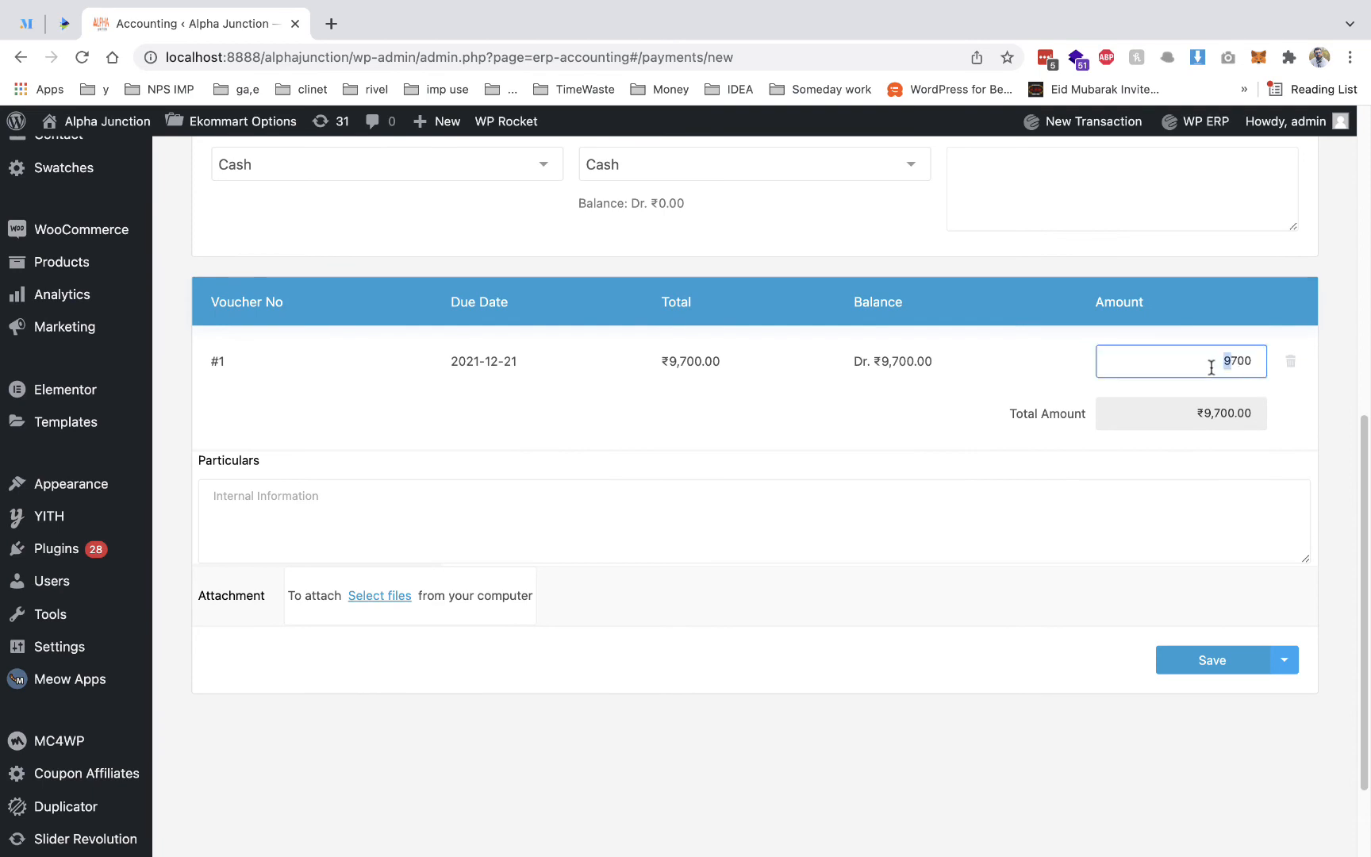
pyautogui.write('5')
pyautogui.click(1217, 664)
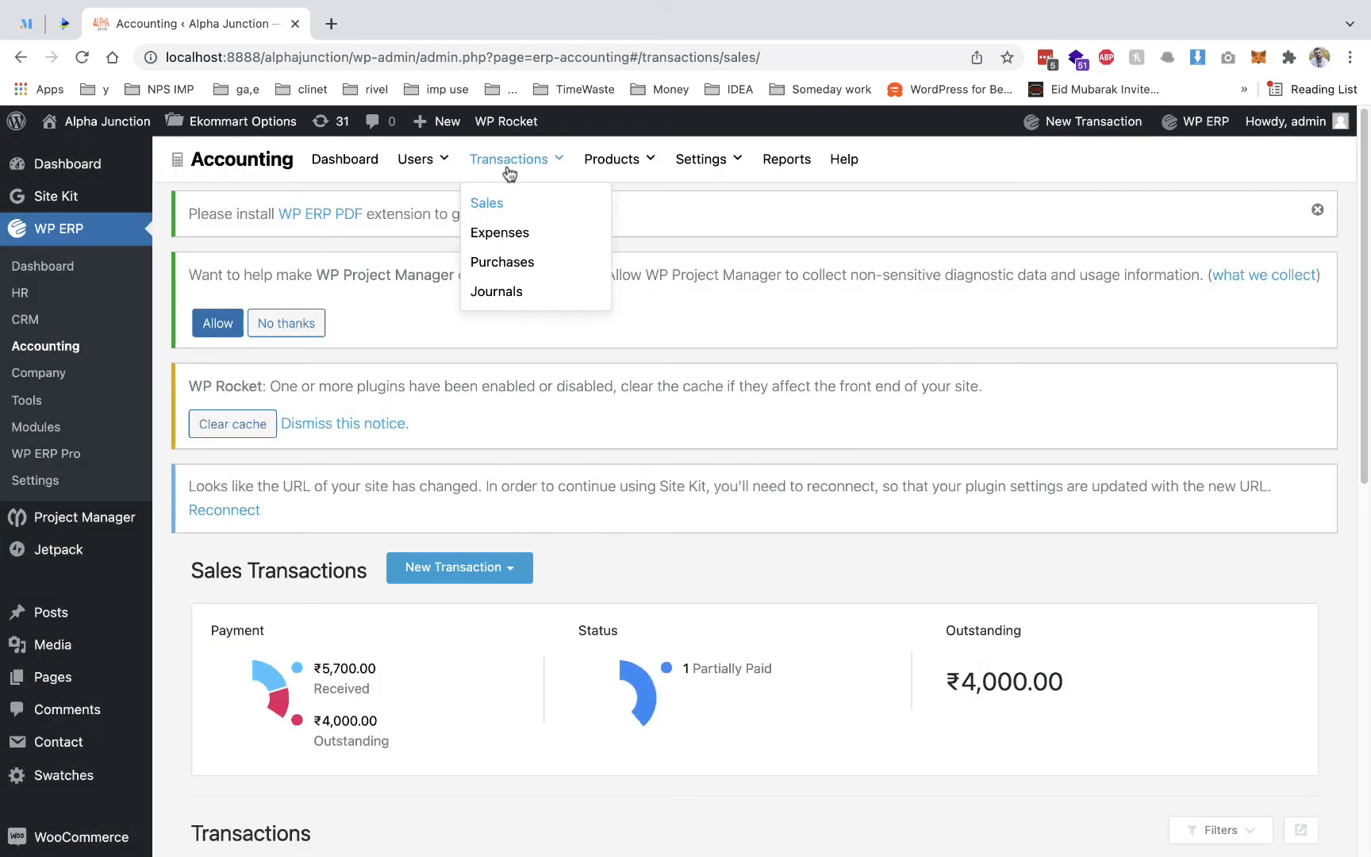
# - View the Vendors list, then the Employees list under Users
pyautogui.moveTo(453, 168)
pyautogui.click(433, 231)
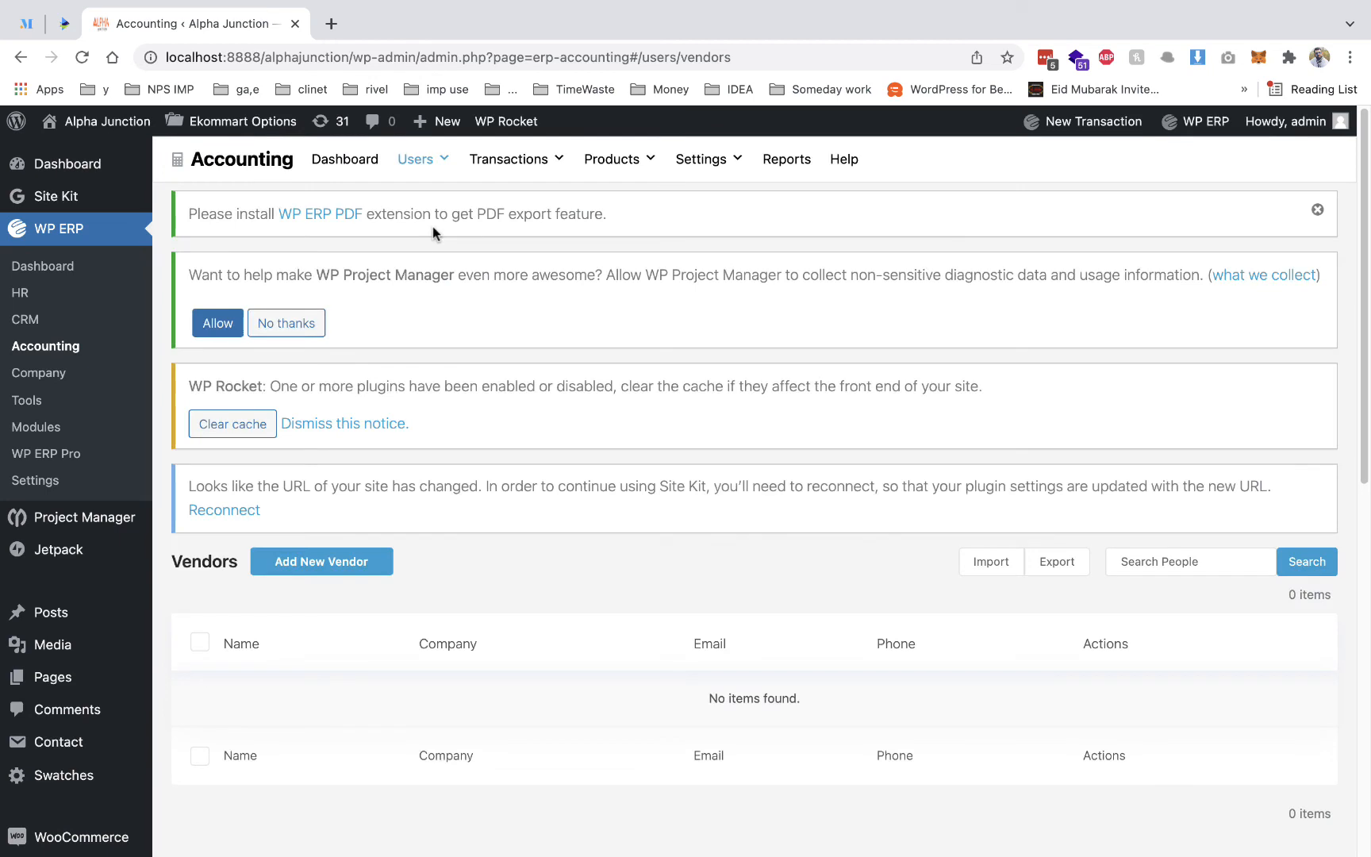
pyautogui.moveTo(468, 175)
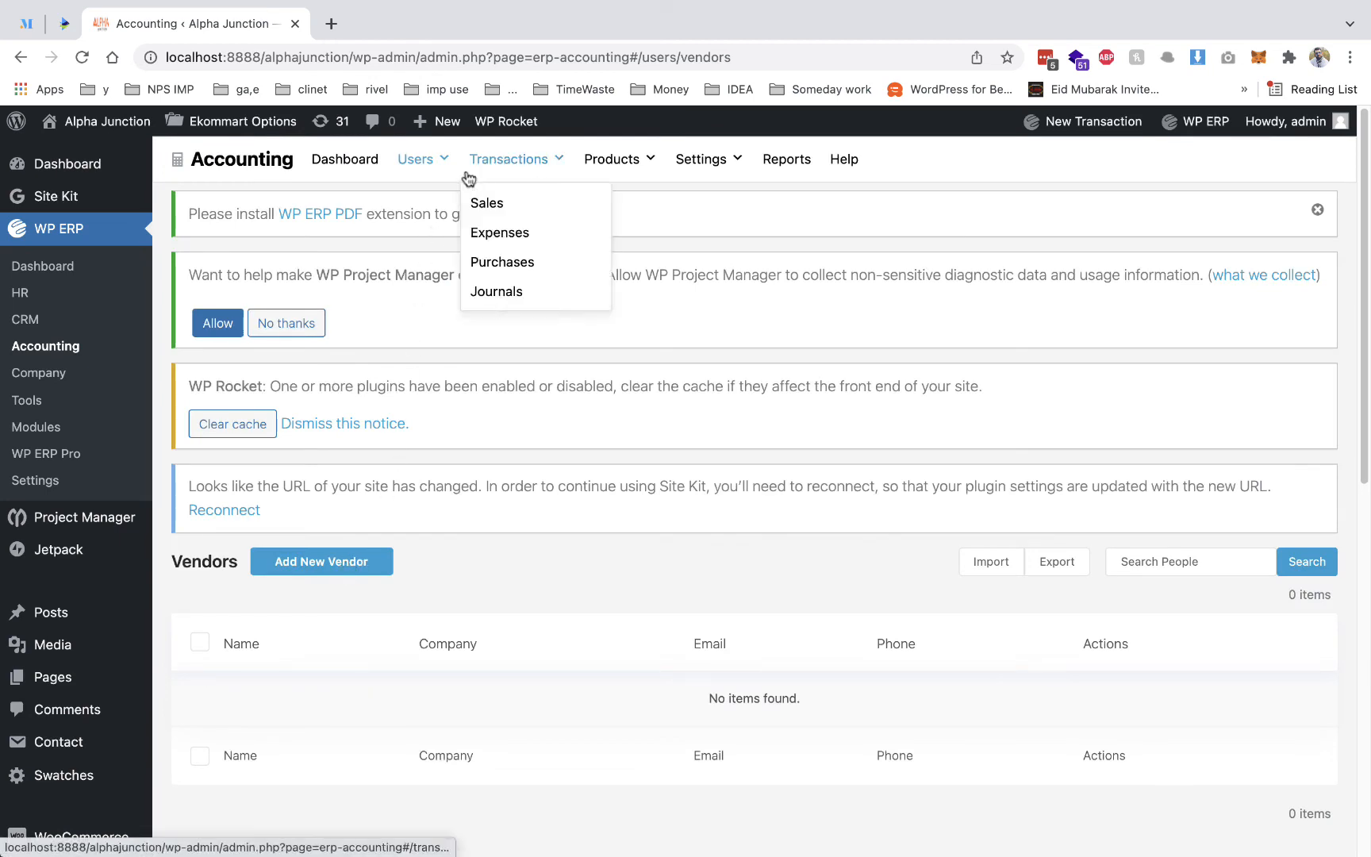
pyautogui.moveTo(420, 160)
pyautogui.click(430, 262)
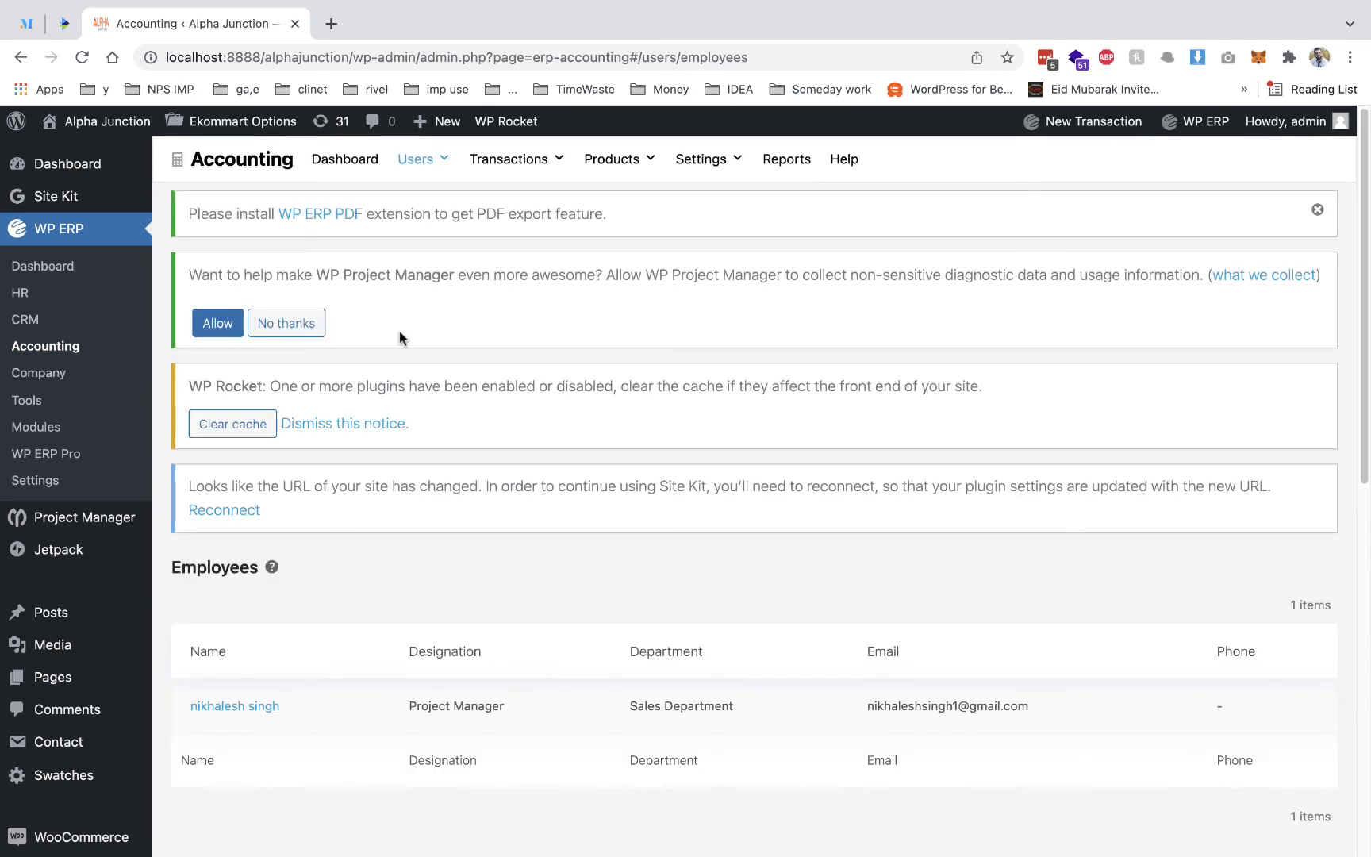
# - Look over the employee's profile, then go to the Company Details page
pyautogui.click(238, 706)
pyautogui.scroll(-5, 541, 491)
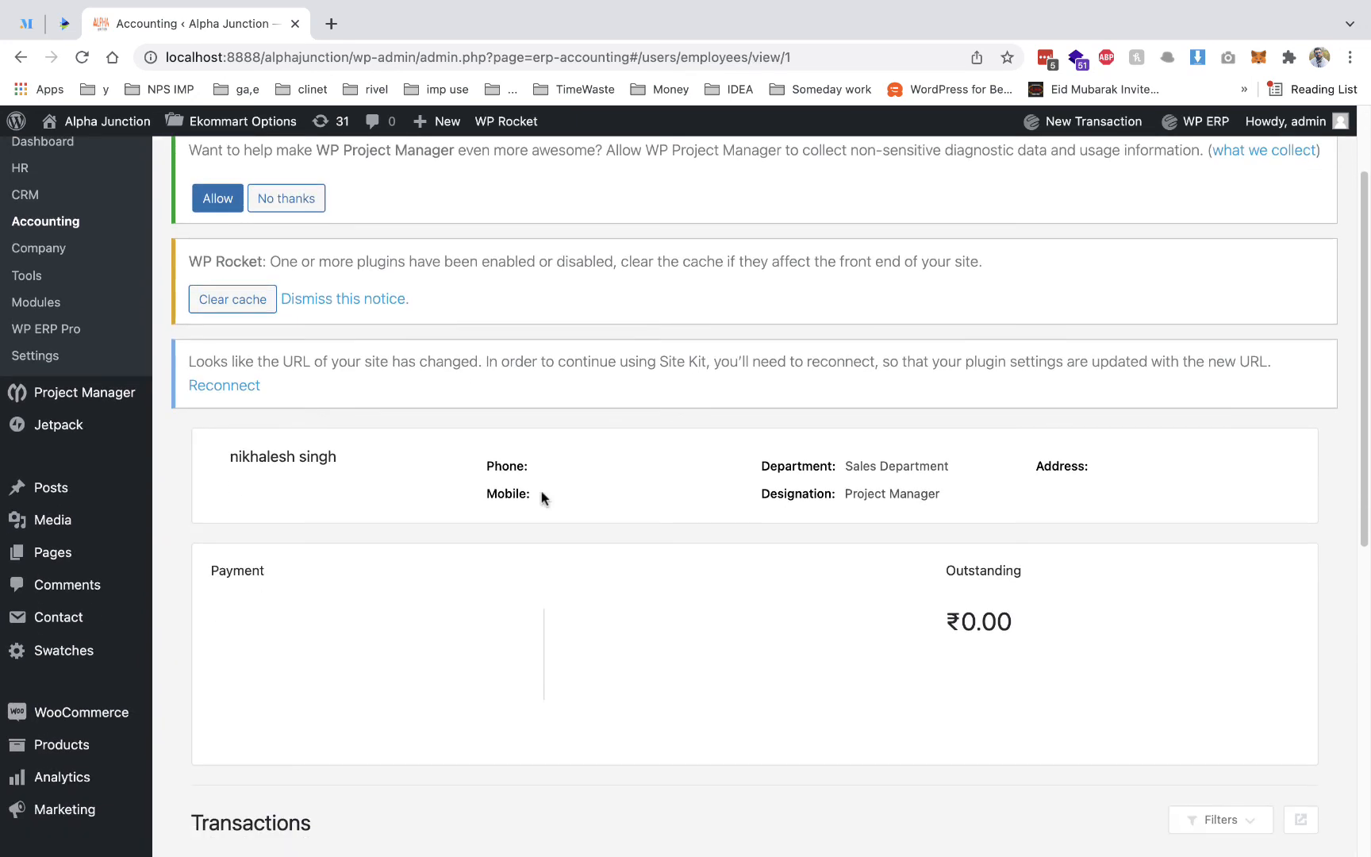
pyautogui.scroll(5, 541, 498)
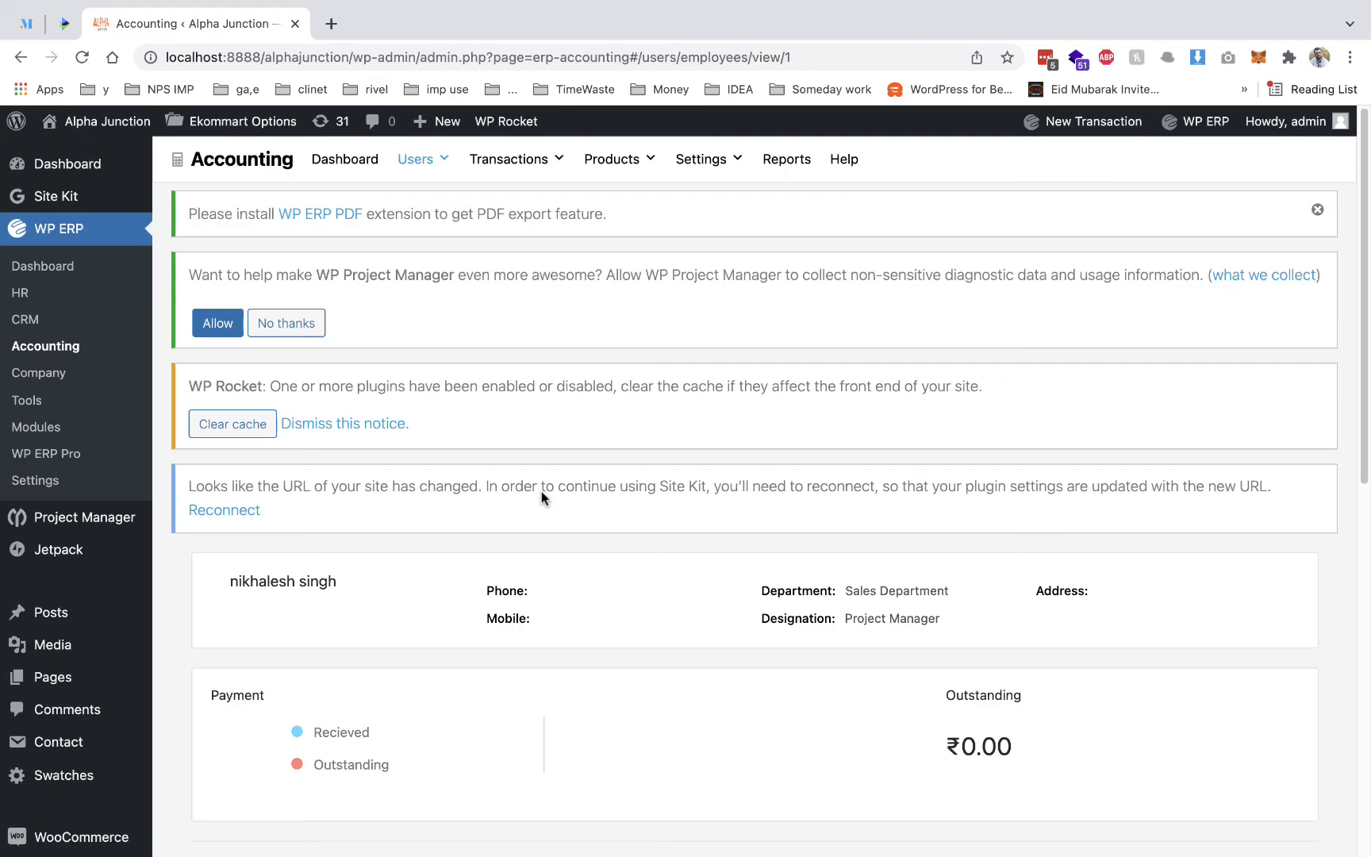
pyautogui.click(58, 380)
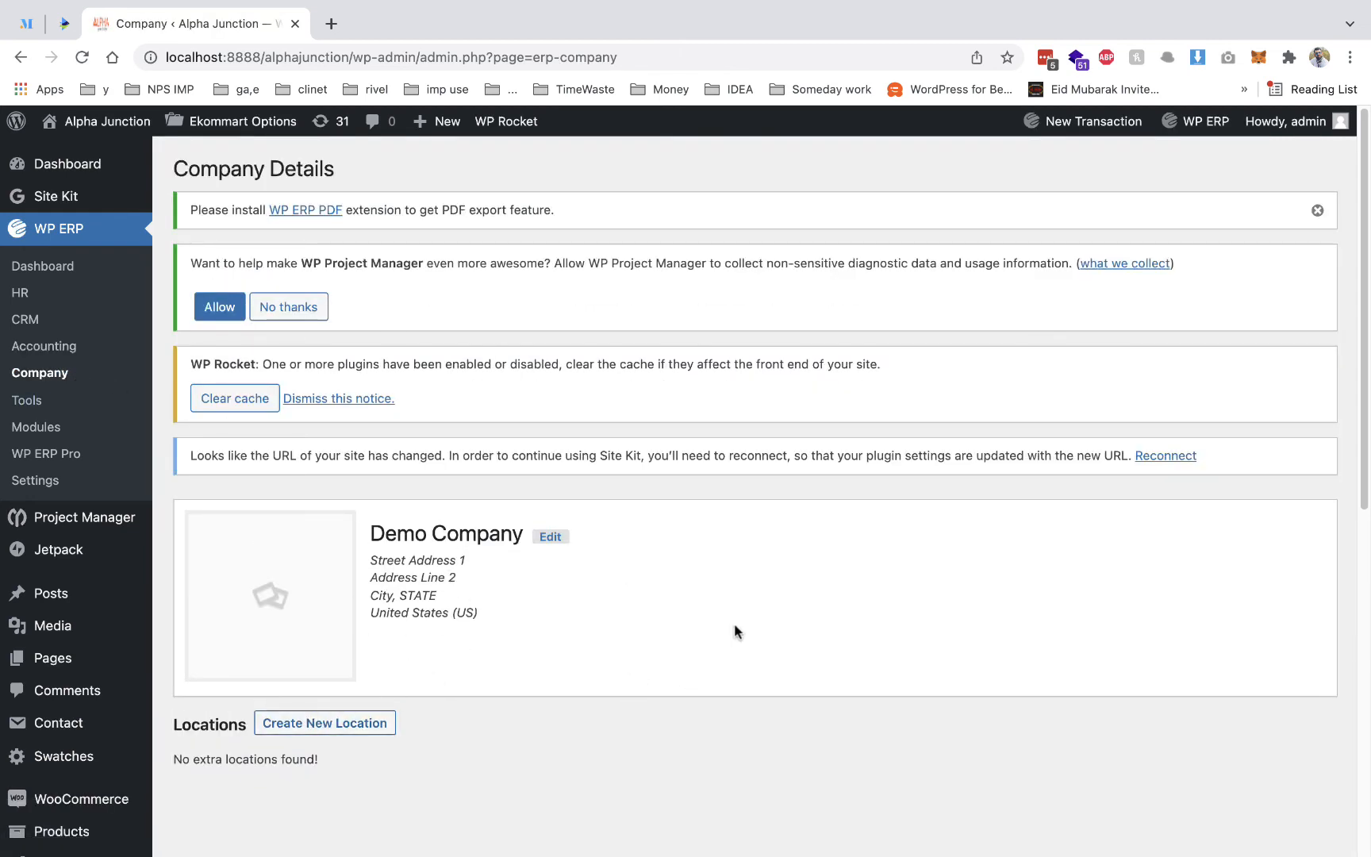
# - Browse the Modules & Extensions cards, including Mailchimp Contacts Sync and the WooCommerce integration
pyautogui.click(45, 429)
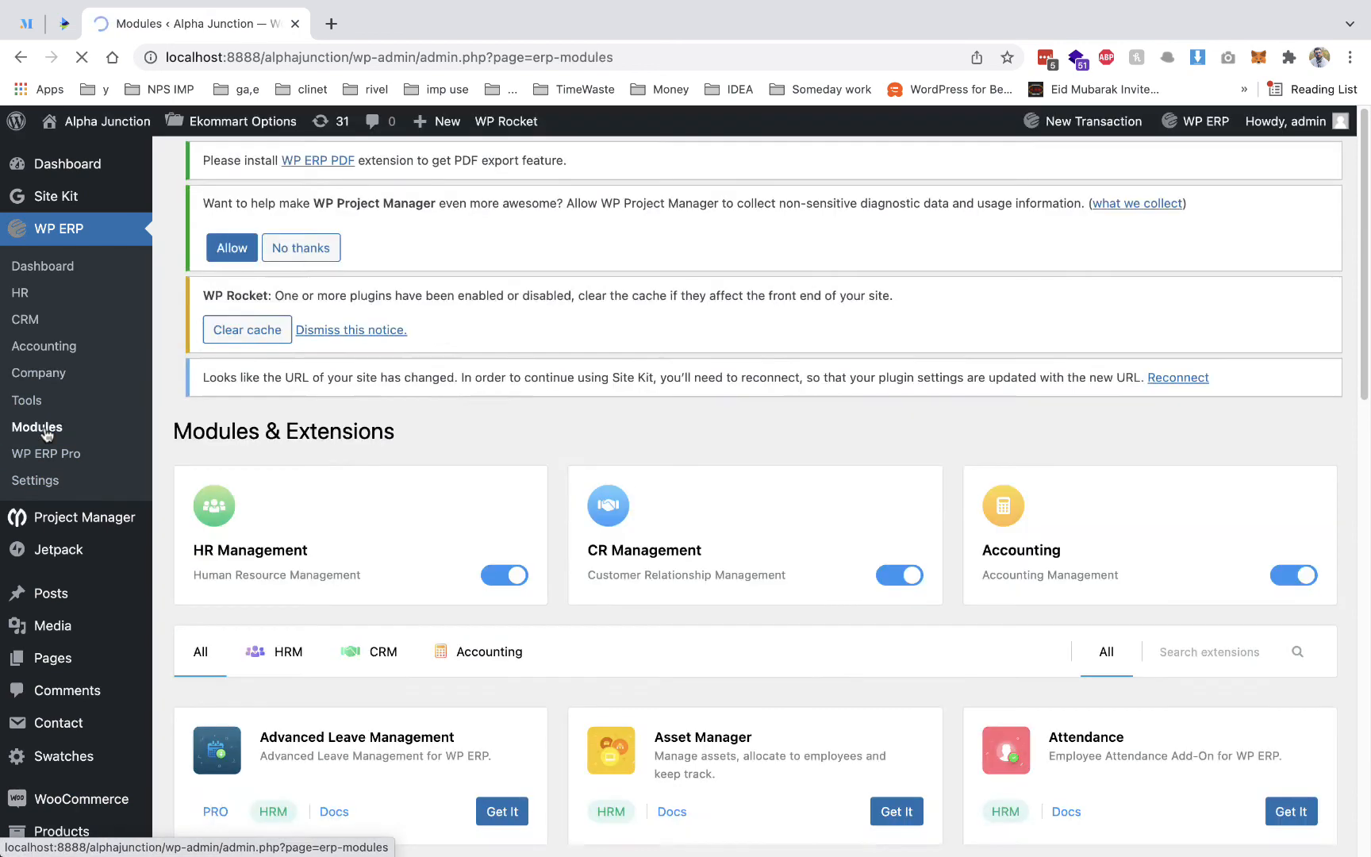
pyautogui.scroll(-3, 362, 504)
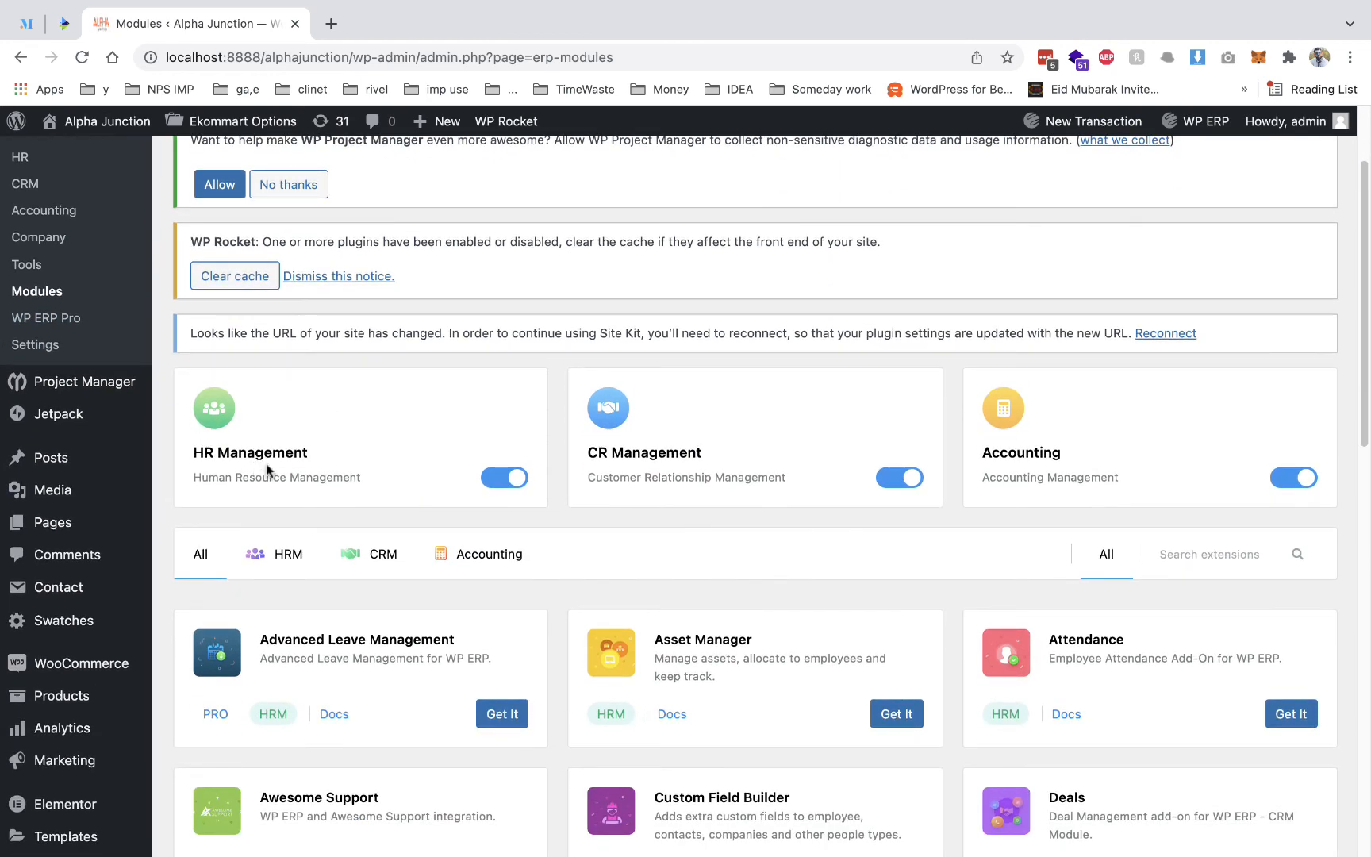
pyautogui.scroll(-2, 865, 506)
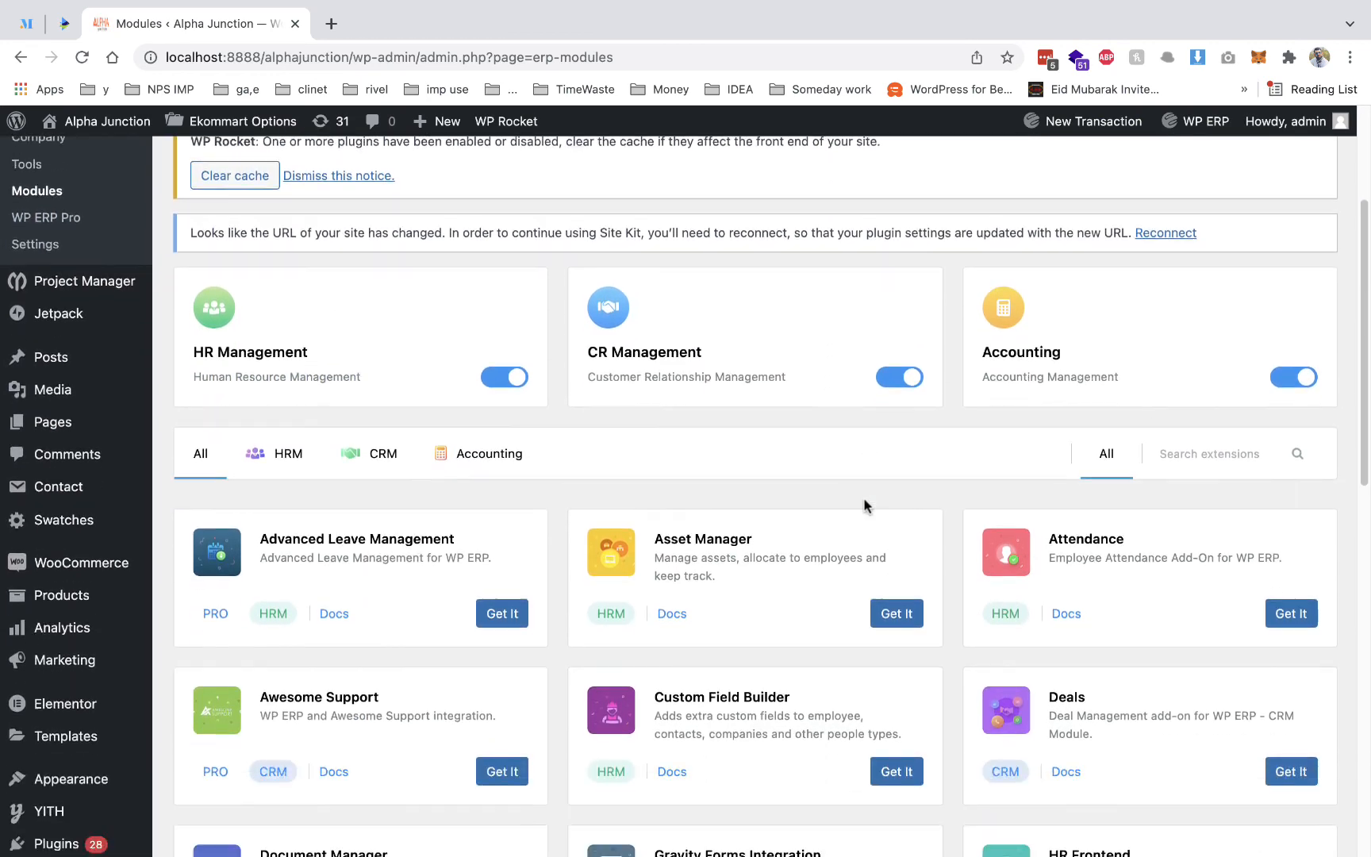
pyautogui.scroll(-4, 936, 625)
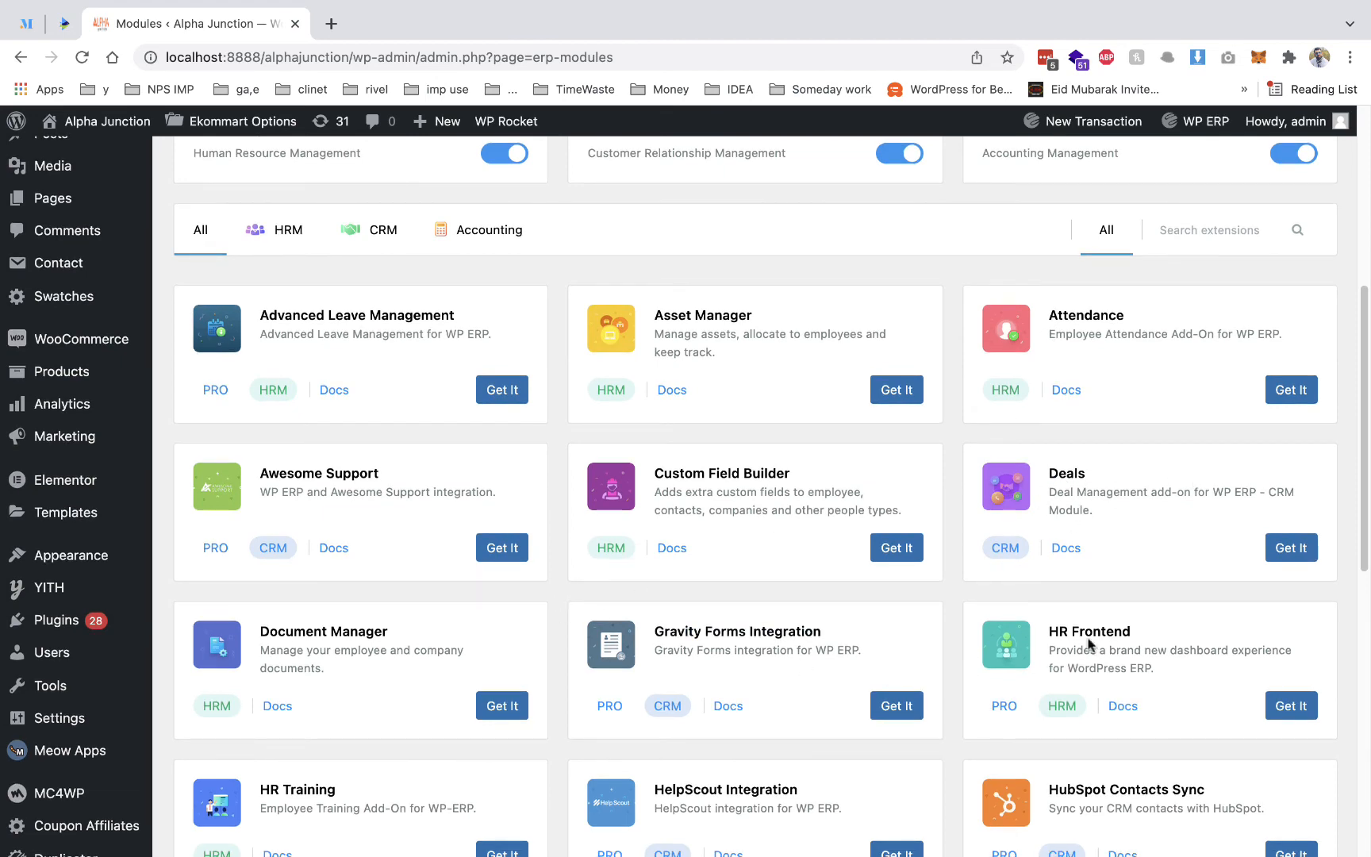
pyautogui.scroll(-5, 723, 615)
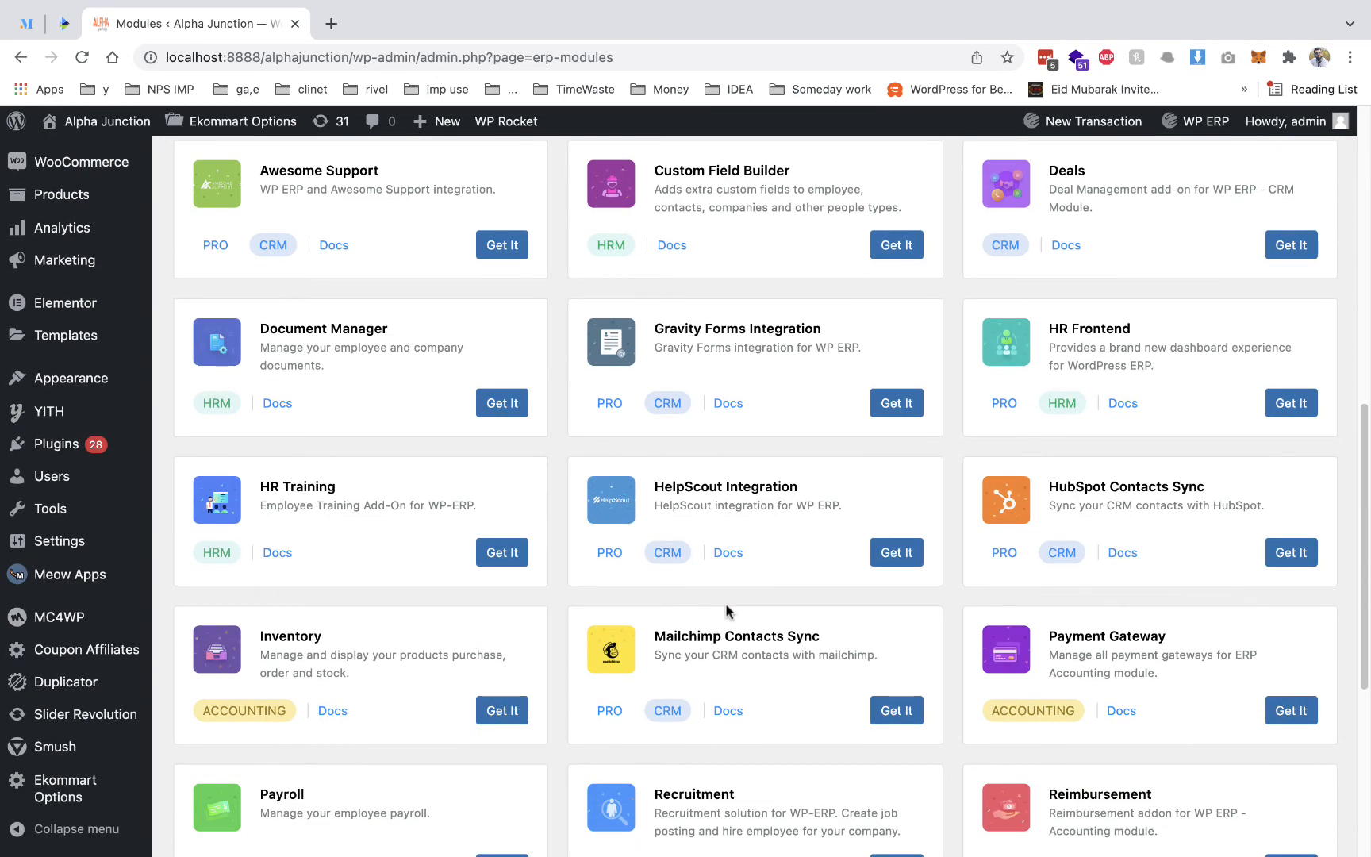
pyautogui.scroll(-4, 718, 603)
pyautogui.moveTo(646, 375); pyautogui.dragTo(833, 372)
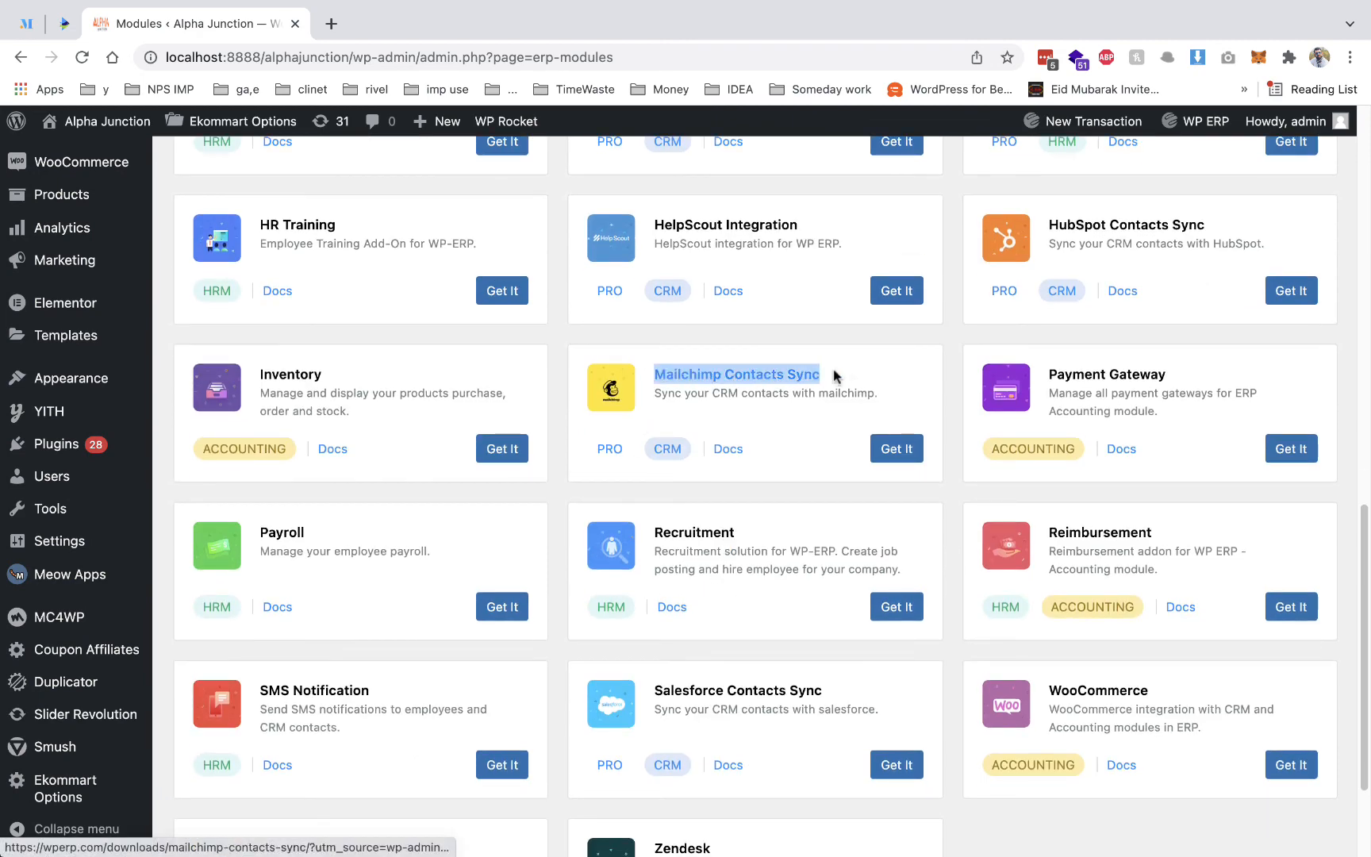
pyautogui.click(713, 513)
pyautogui.scroll(-4, 713, 513)
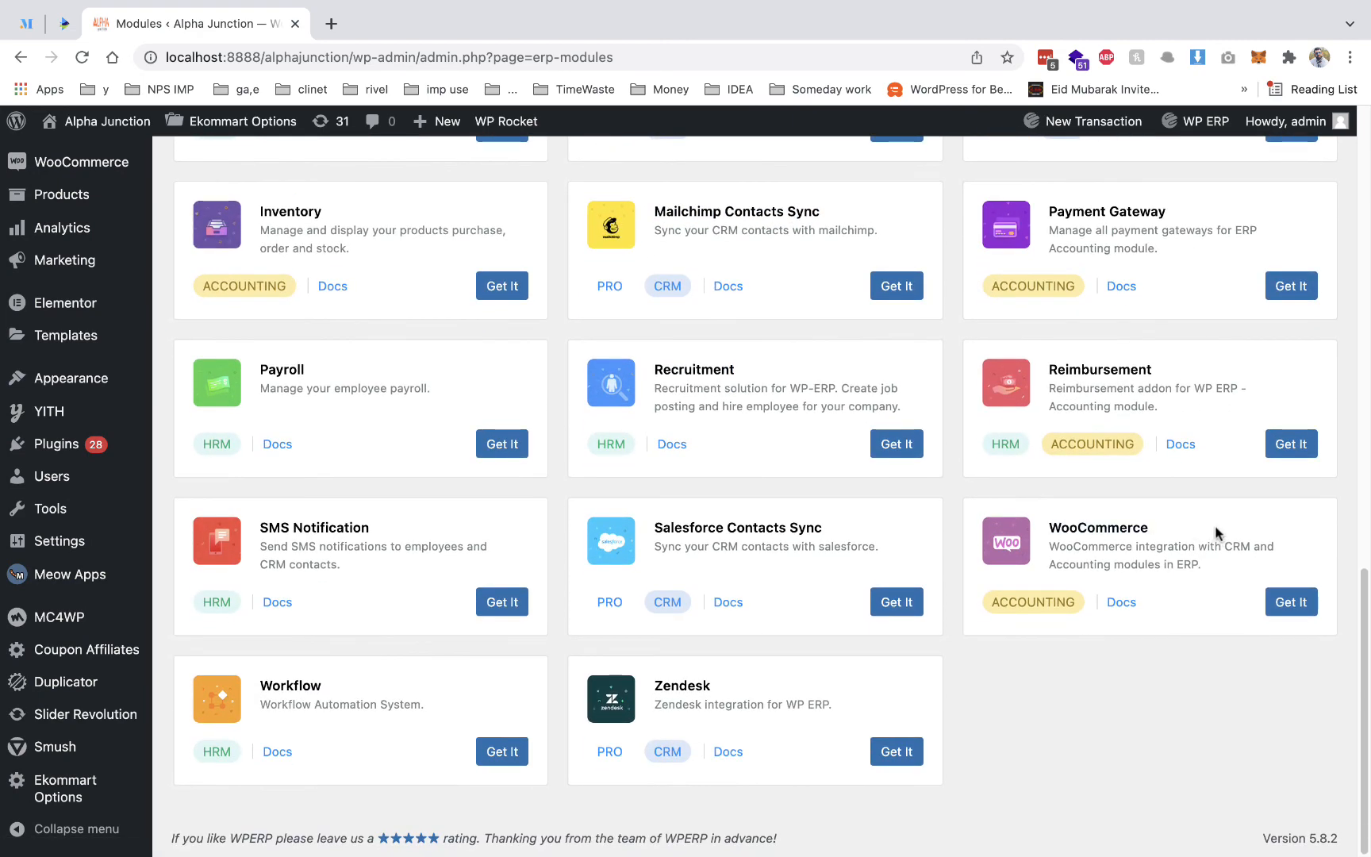
pyautogui.moveTo(1208, 560); pyautogui.dragTo(1073, 547)
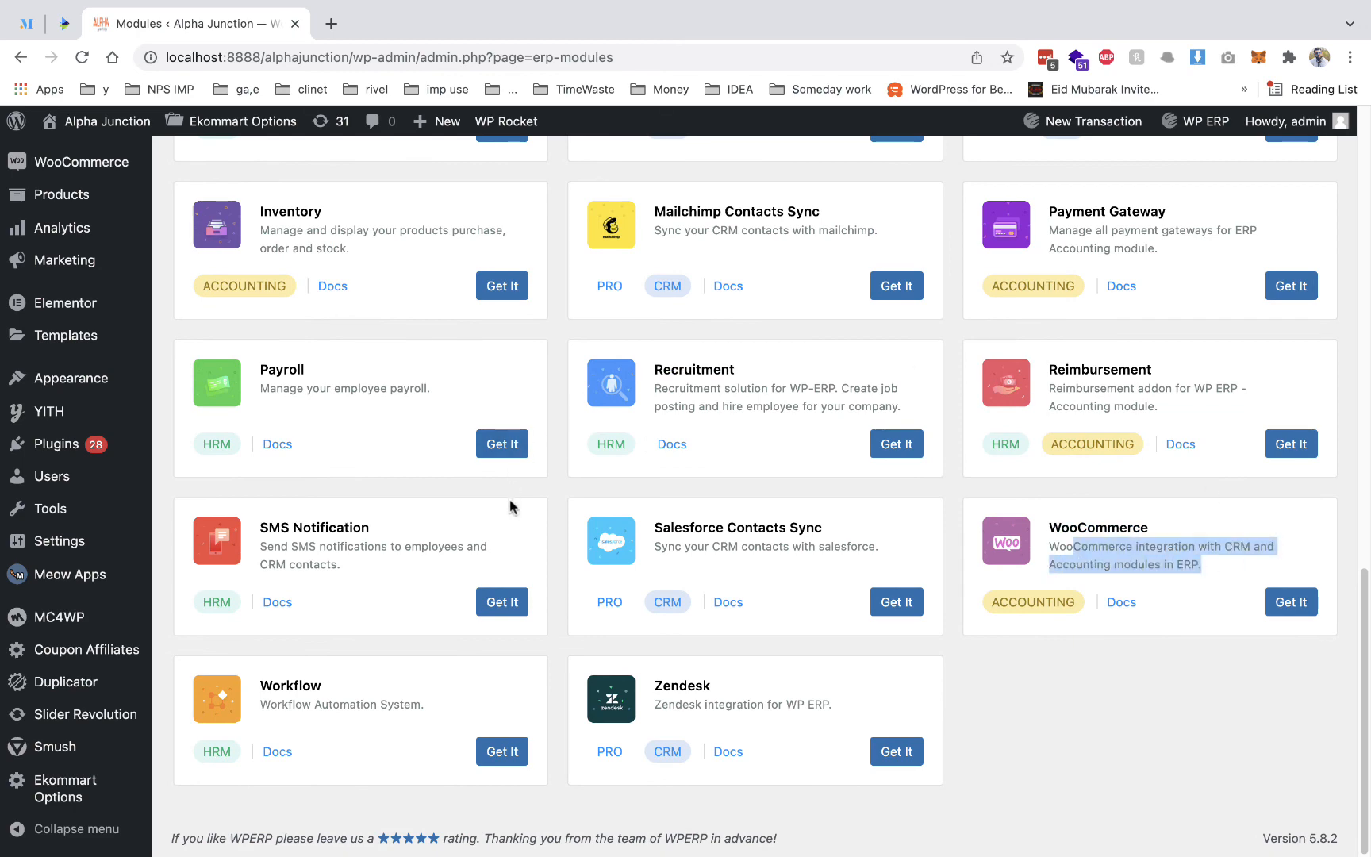
pyautogui.scroll(15, 826, 453)
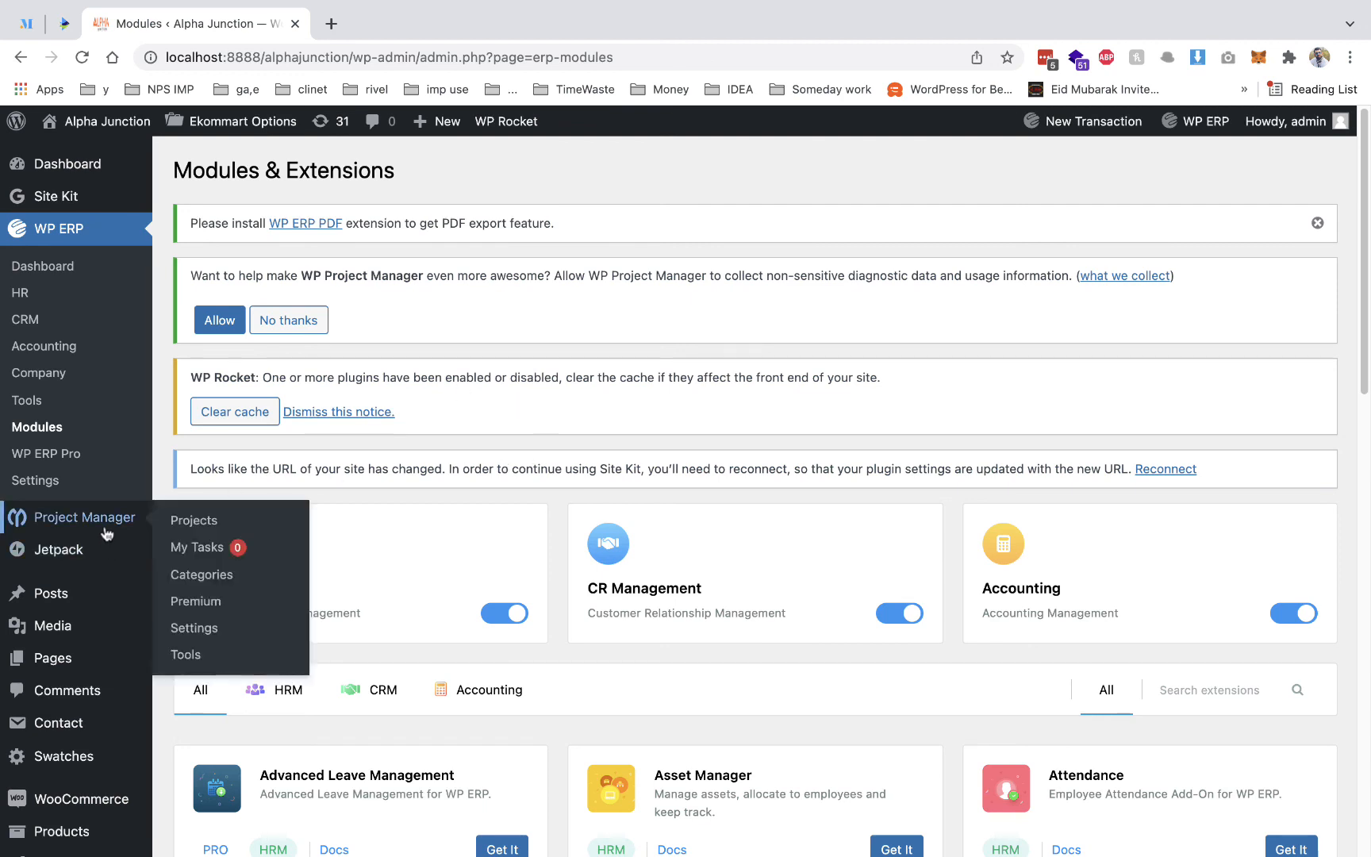
# - Check Project Manager's Projects list, cancel a new project form, then go to the WP ERP dashboard
pyautogui.moveTo(103, 527)
pyautogui.click(194, 520)
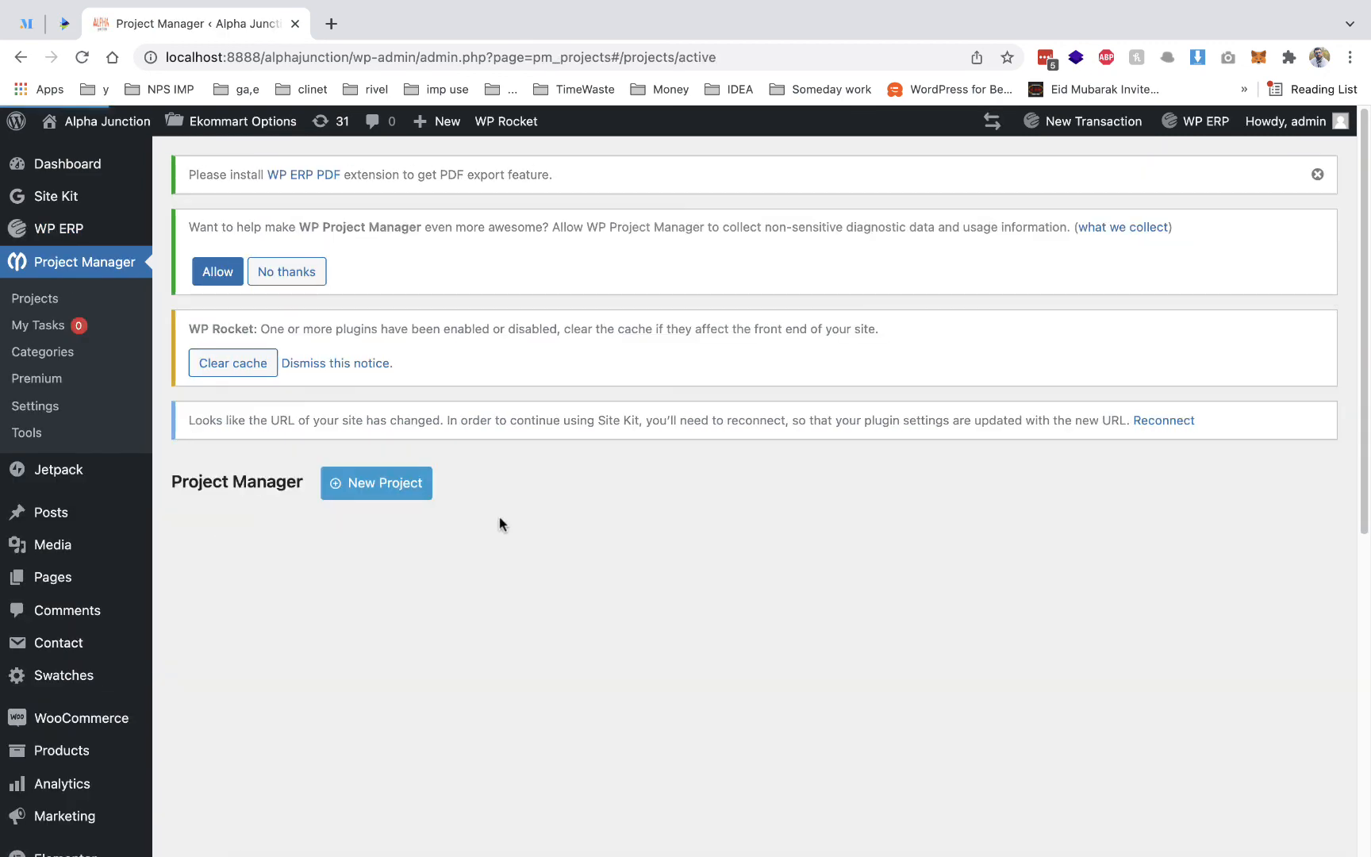
pyautogui.click(371, 482)
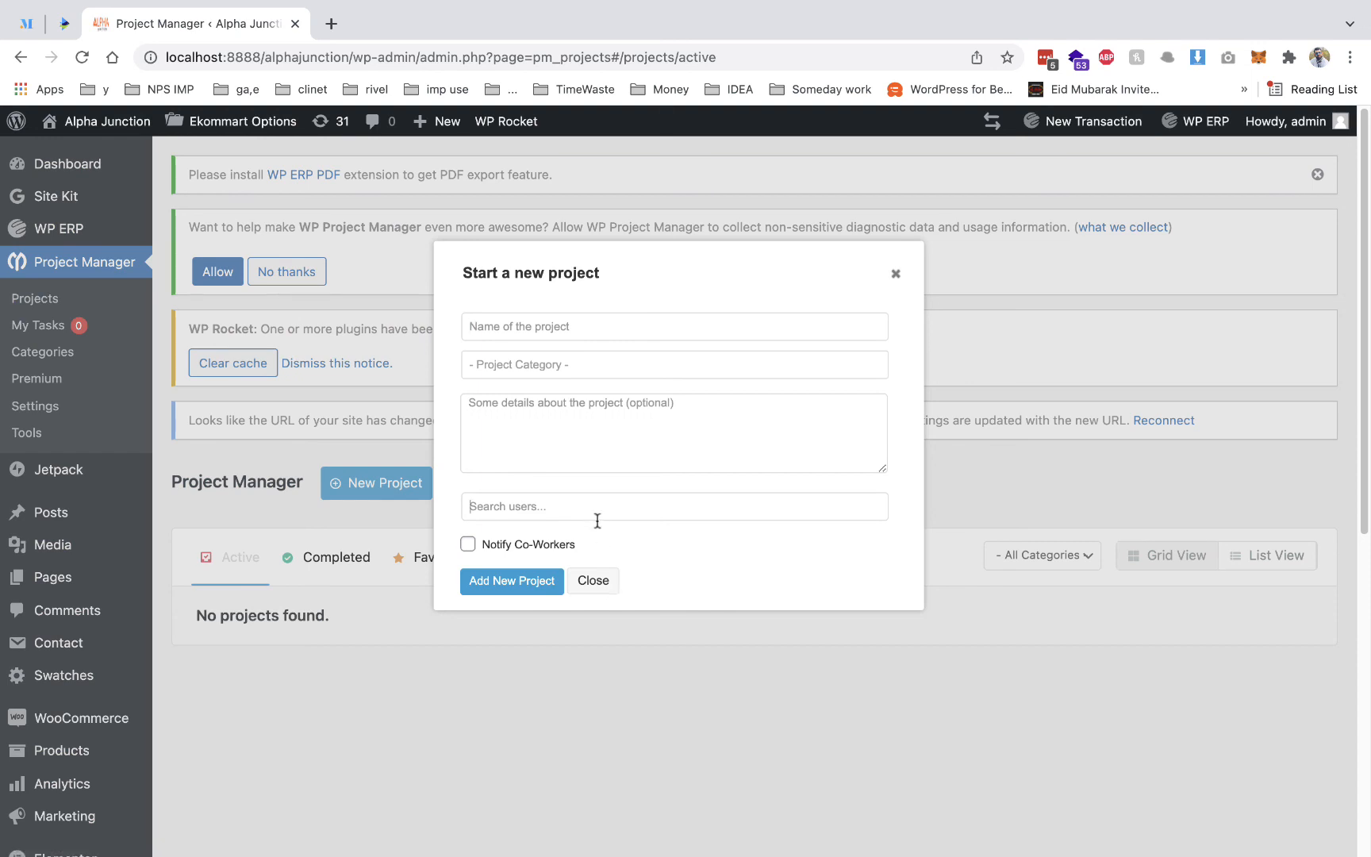
pyautogui.click(594, 581)
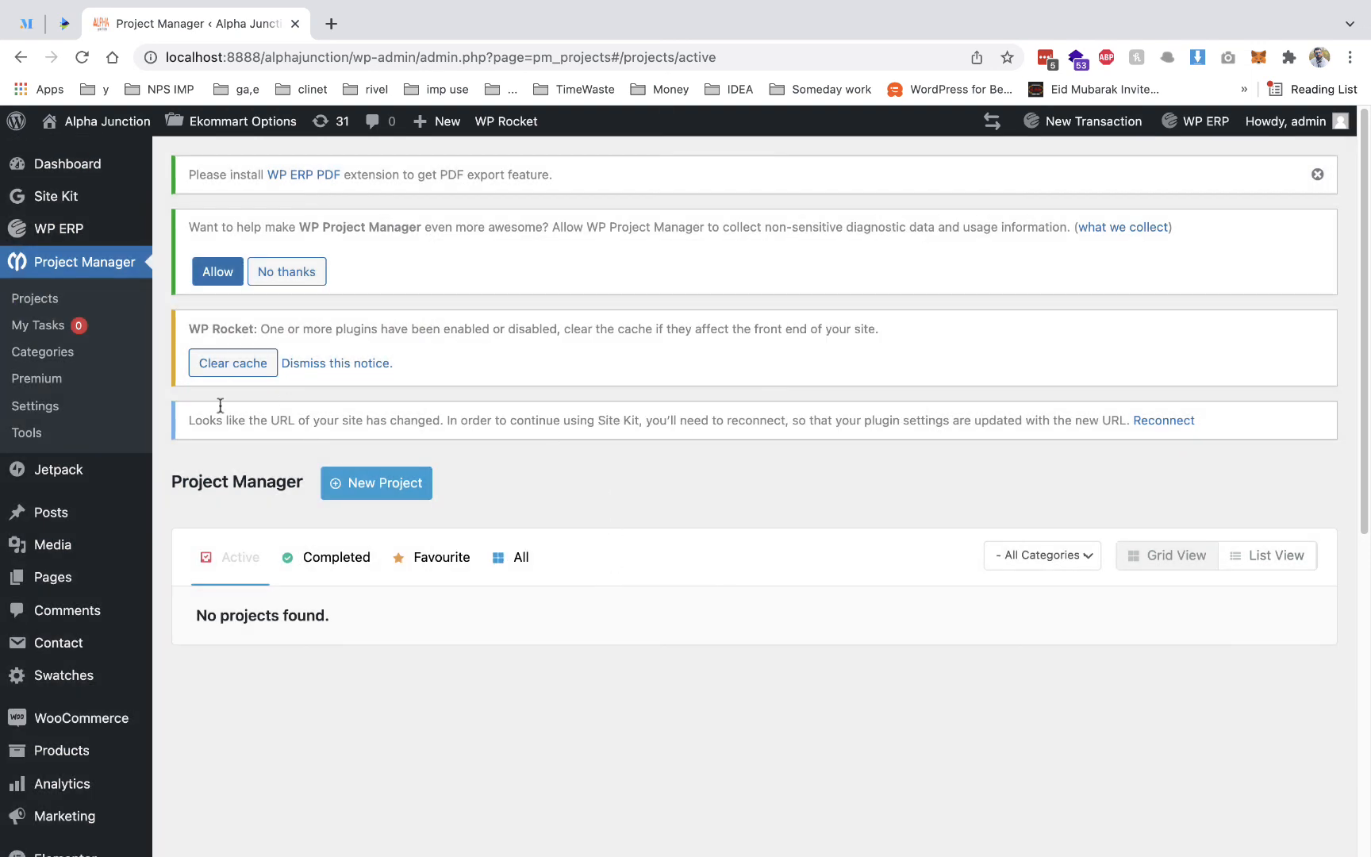
pyautogui.click(198, 234)
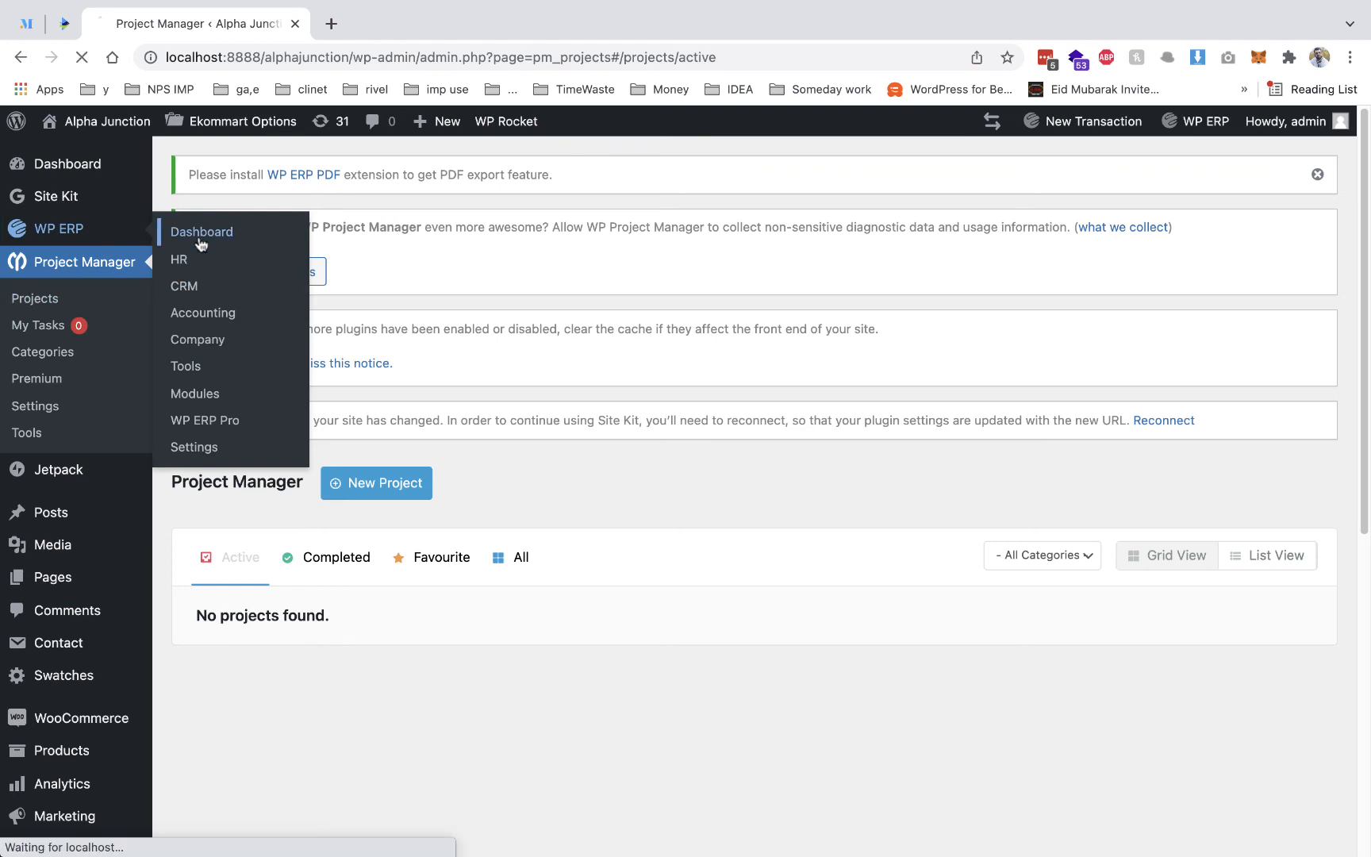